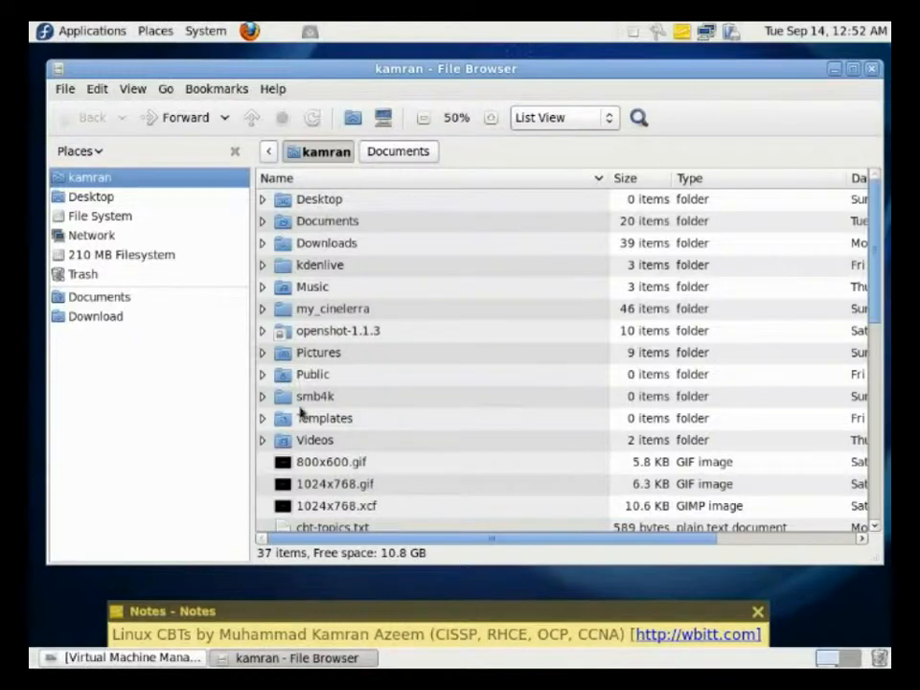
- Turn on Show Hidden Files and look over dot-files such as .bashrc, .cache and .config
scroll(302, 422, down, 2)
scroll(321, 475, up, 2)
click(131, 89)
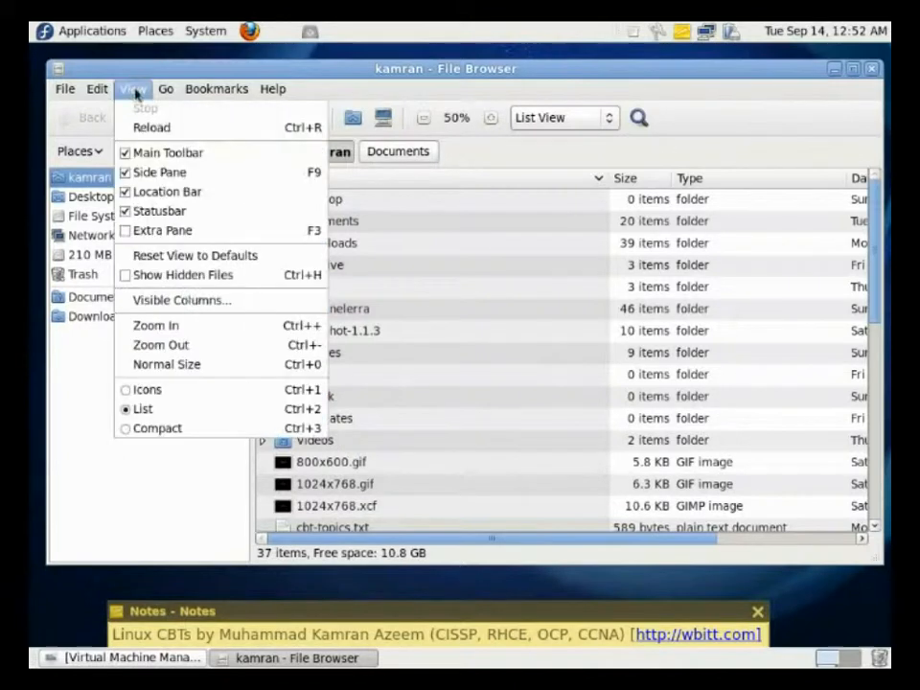
click(186, 277)
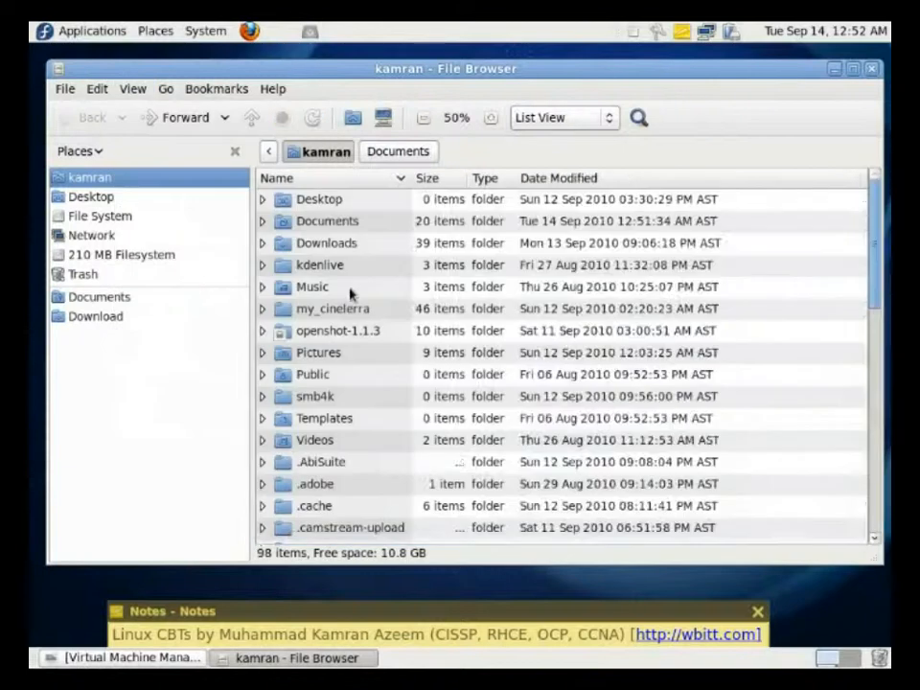
scroll(395, 251, down, 6)
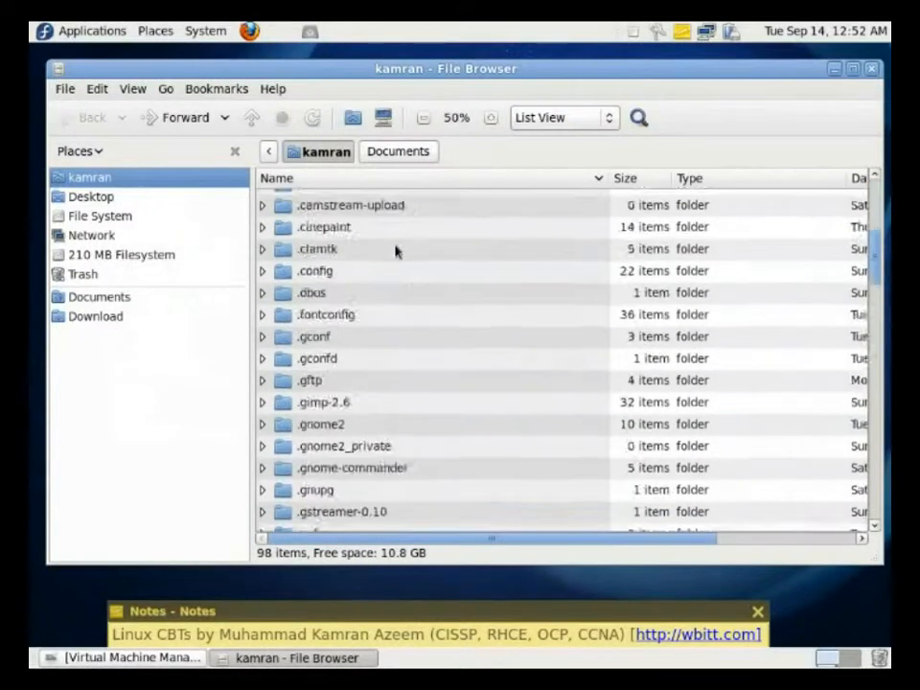
scroll(396, 251, down, 7)
scroll(393, 252, up, 11)
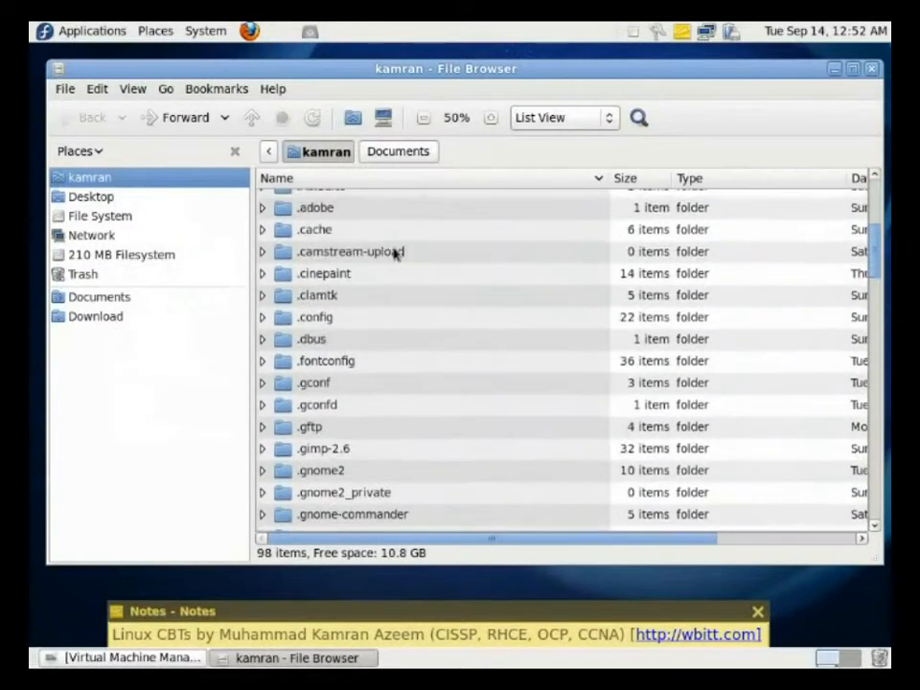
scroll(388, 264, down, 5)
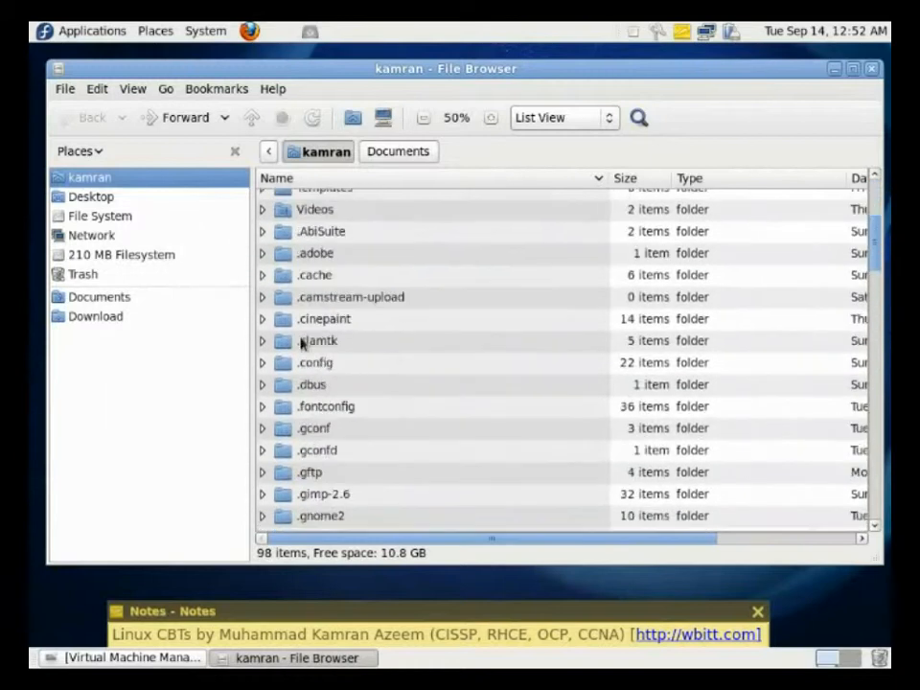
scroll(303, 343, down, 18)
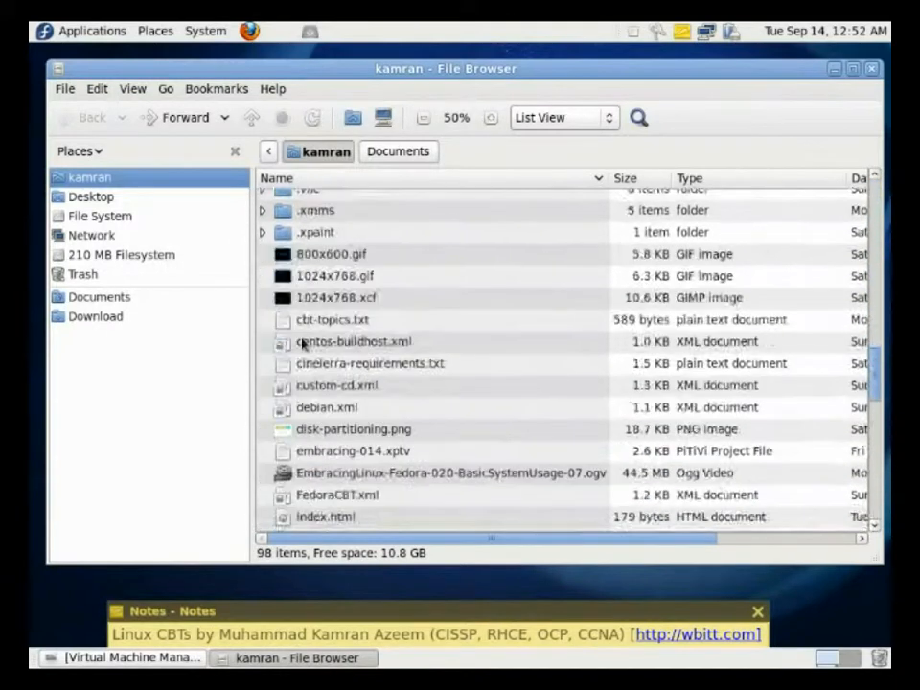
scroll(303, 343, down, 4)
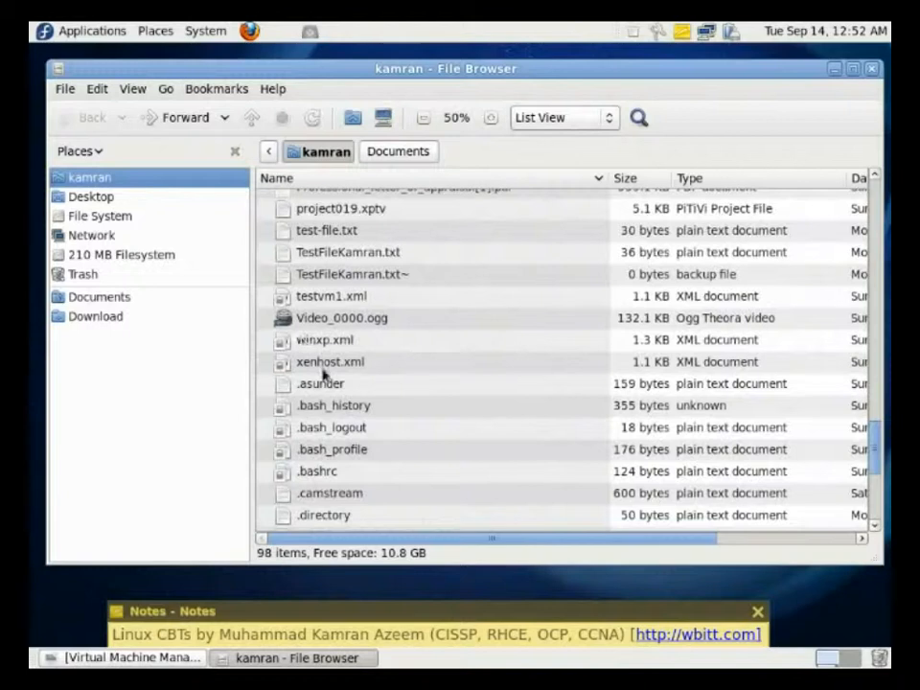
scroll(322, 376, down, 2)
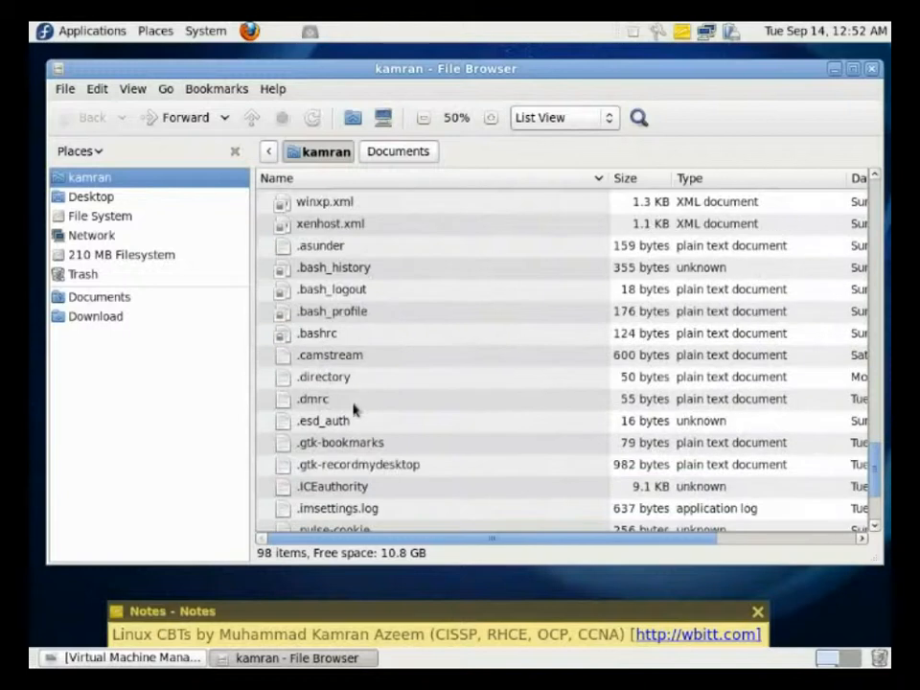
scroll(354, 410, up, 2)
scroll(354, 409, up, 2)
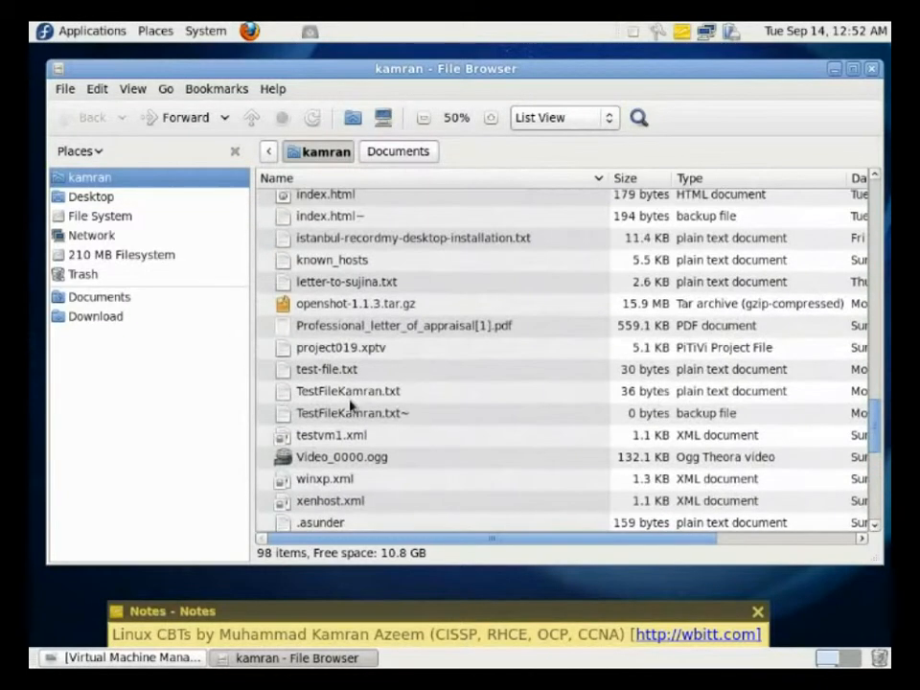
scroll(350, 400, up, 6)
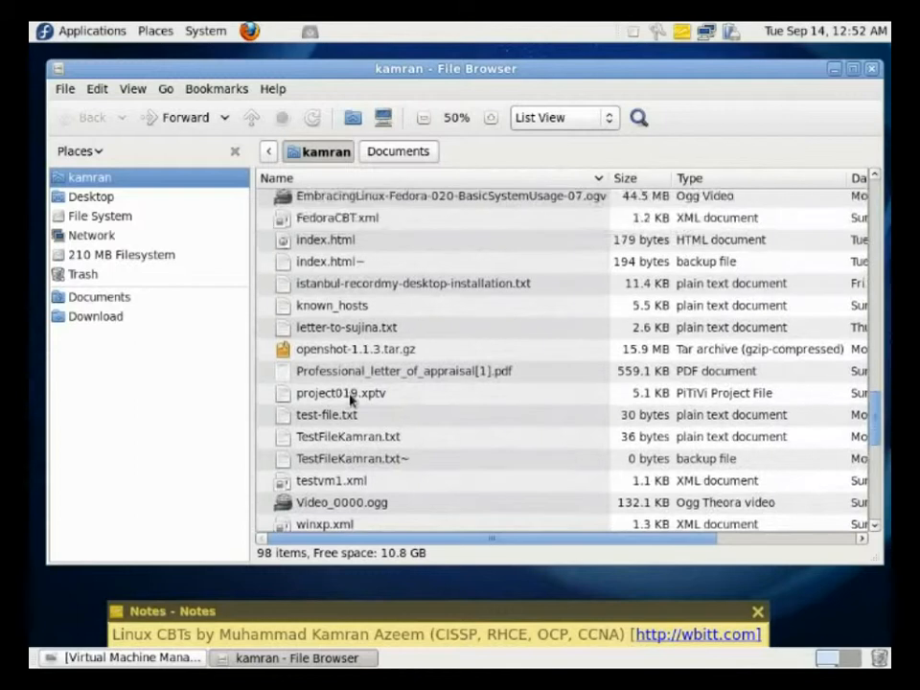
scroll(347, 387, up, 3)
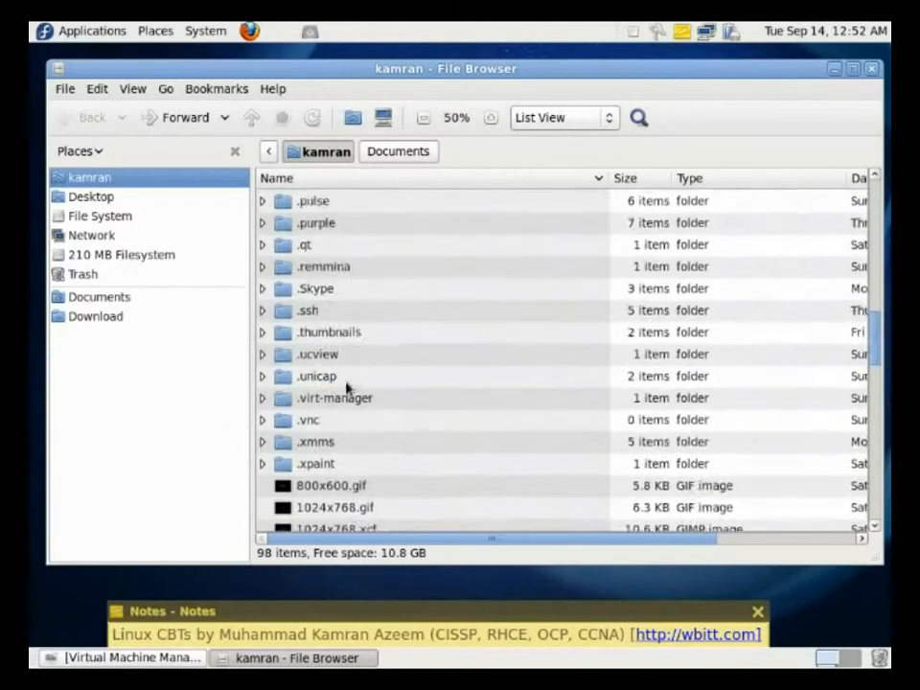
scroll(347, 379, up, 14)
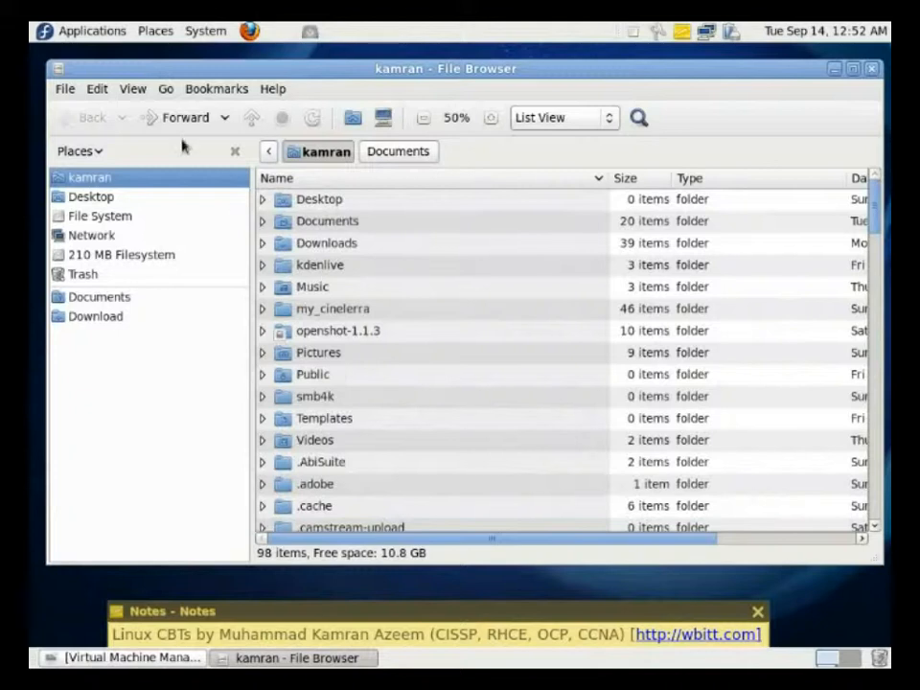
- Turn off Show Hidden Files in the home folder view
click(132, 88)
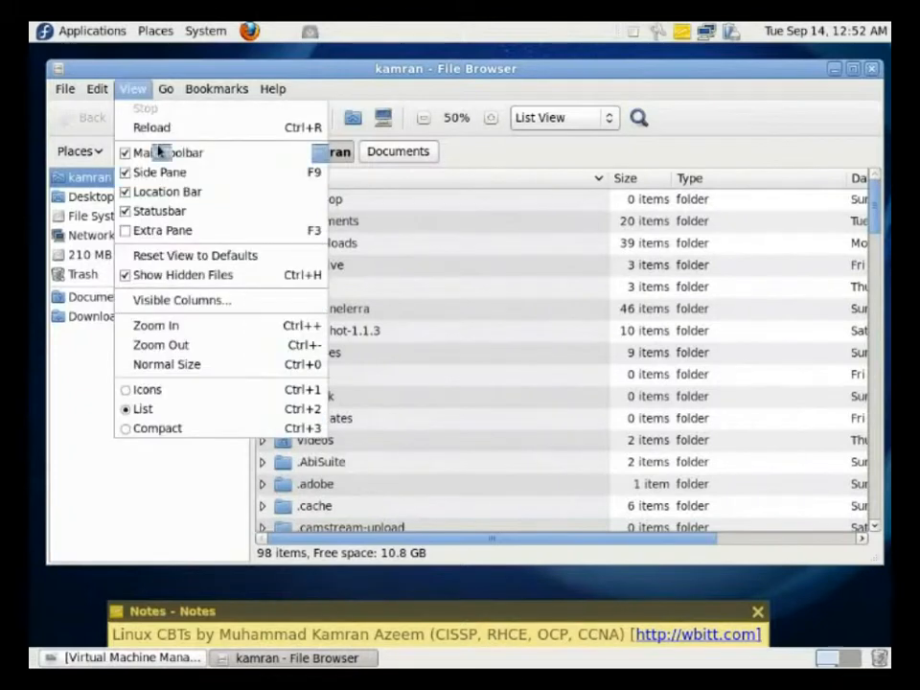
click(172, 275)
scroll(425, 320, down, 1)
scroll(424, 320, down, 2)
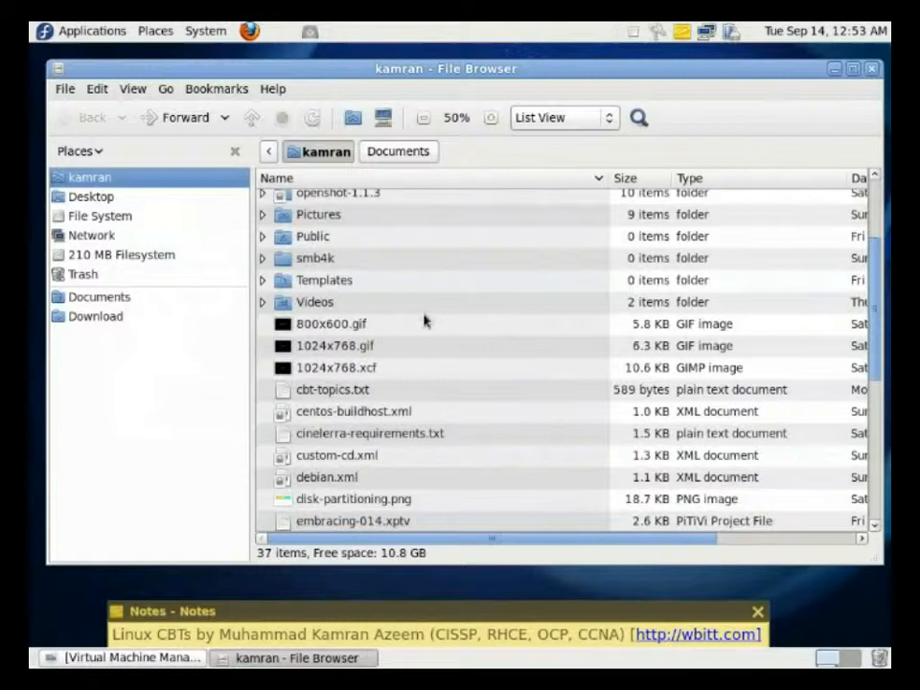
- Rename cbt-topics.txt to .cbt-topics.txt and reload so it disappears from the listing
click(322, 390)
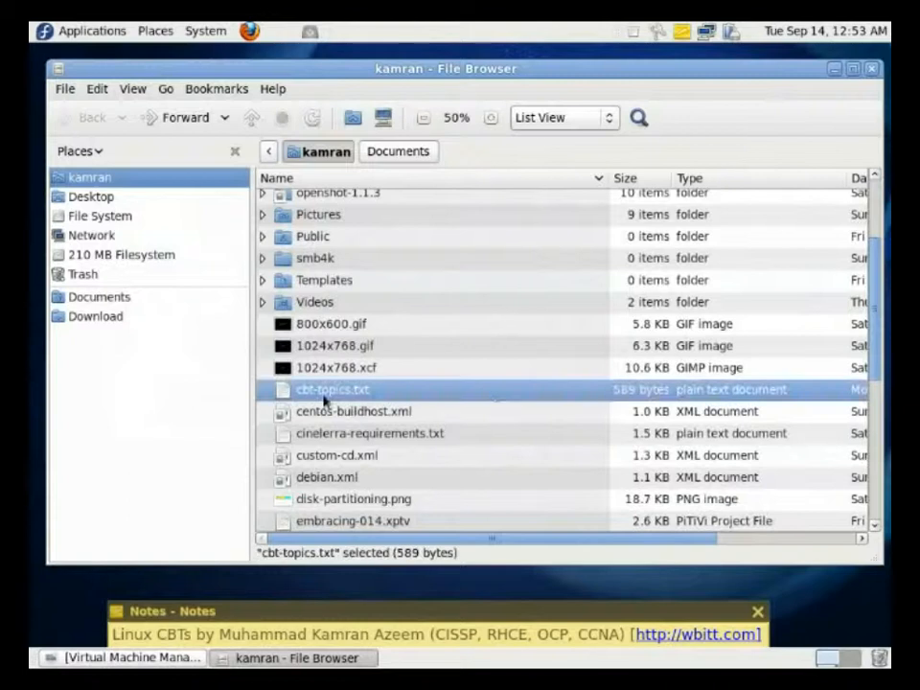
right_click(490, 402)
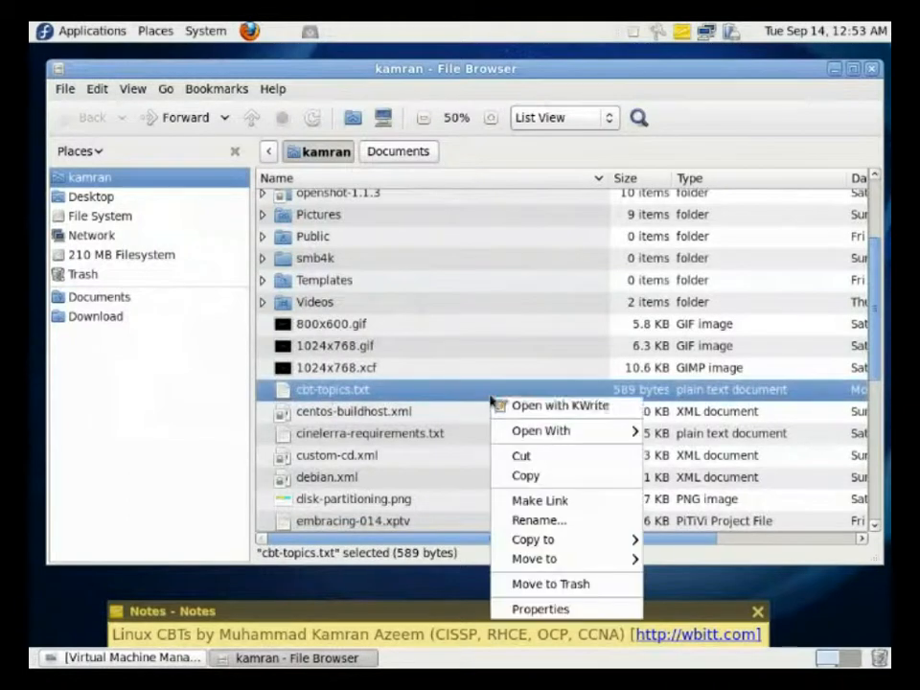
click(569, 521)
key(Home)
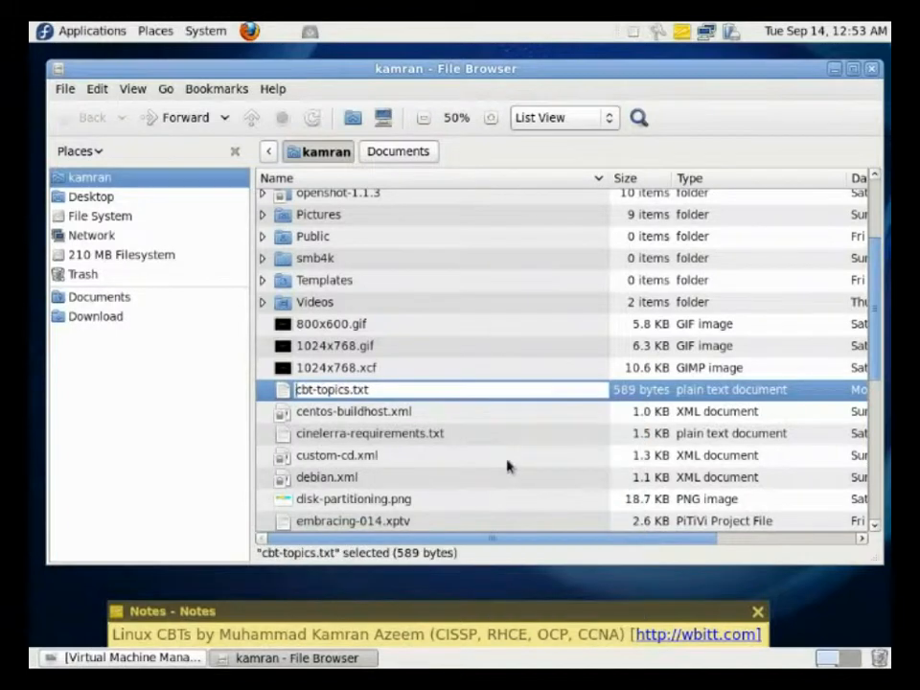
text(.)
key(Return)
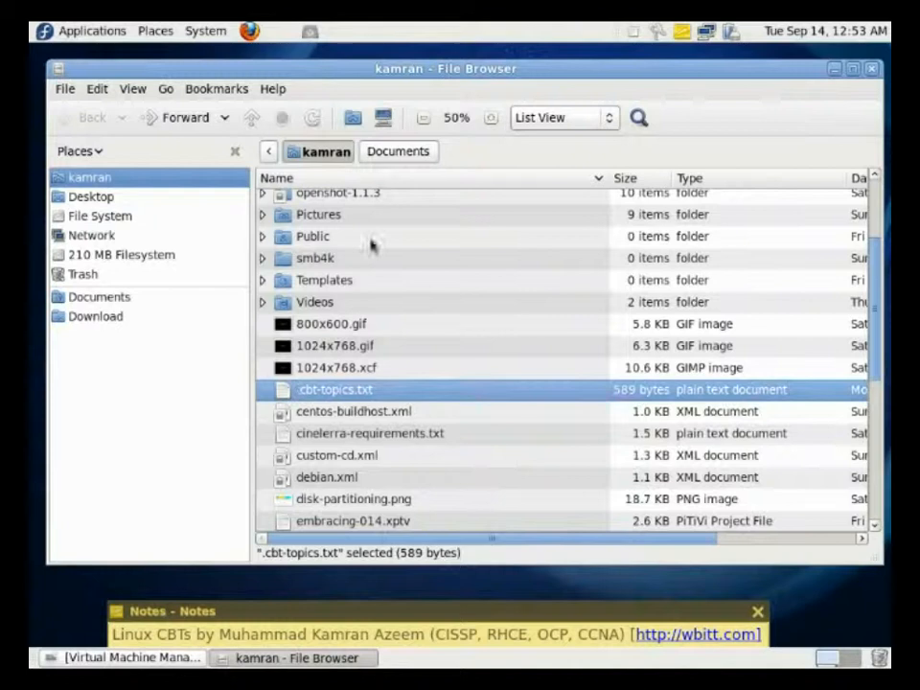
click(318, 118)
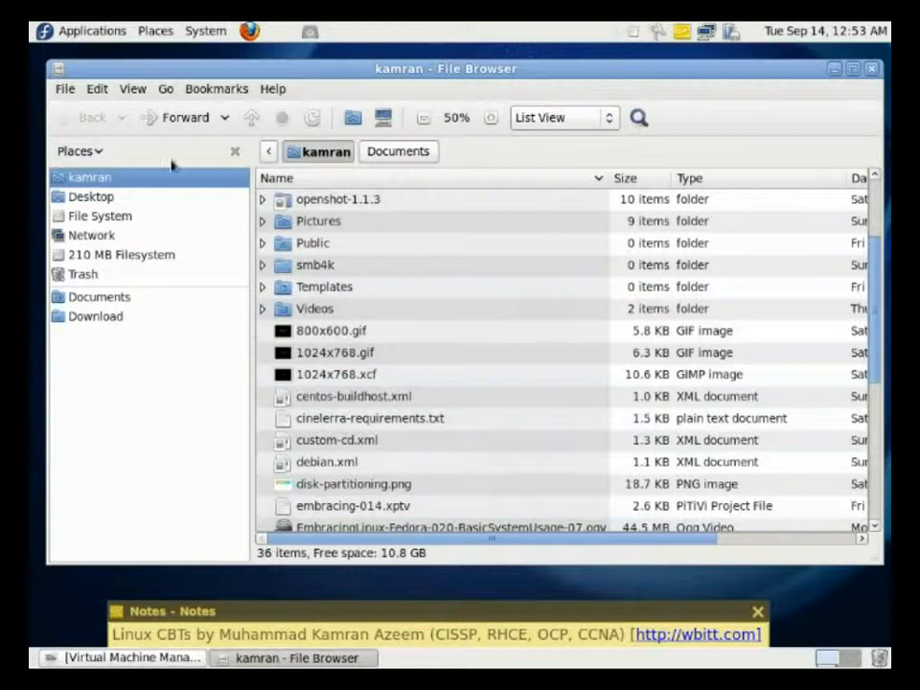
- Turn Show Hidden Files back on and find .cbt-topics.txt in the listing
click(130, 89)
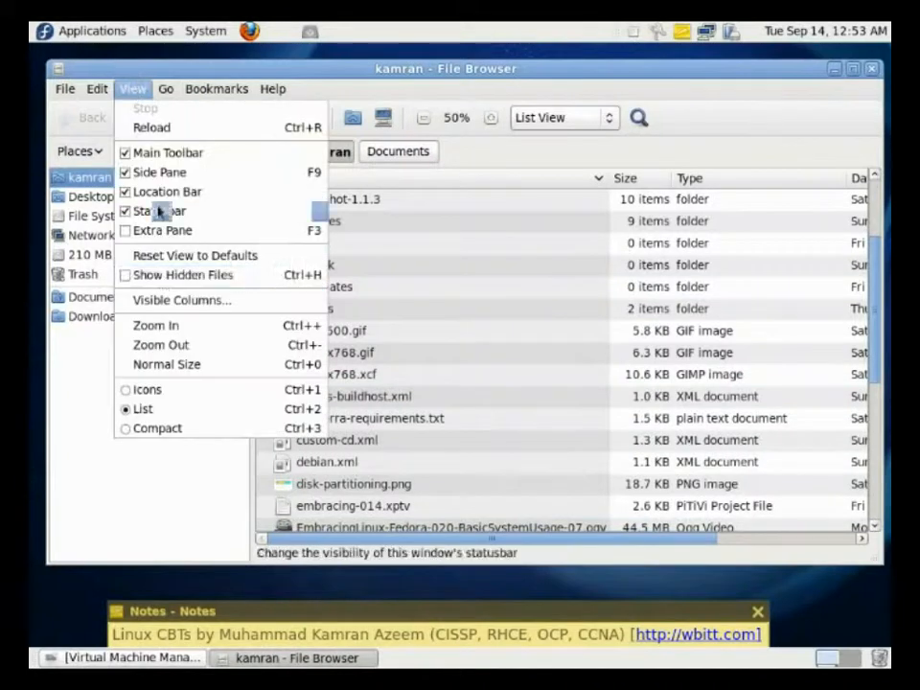
click(160, 274)
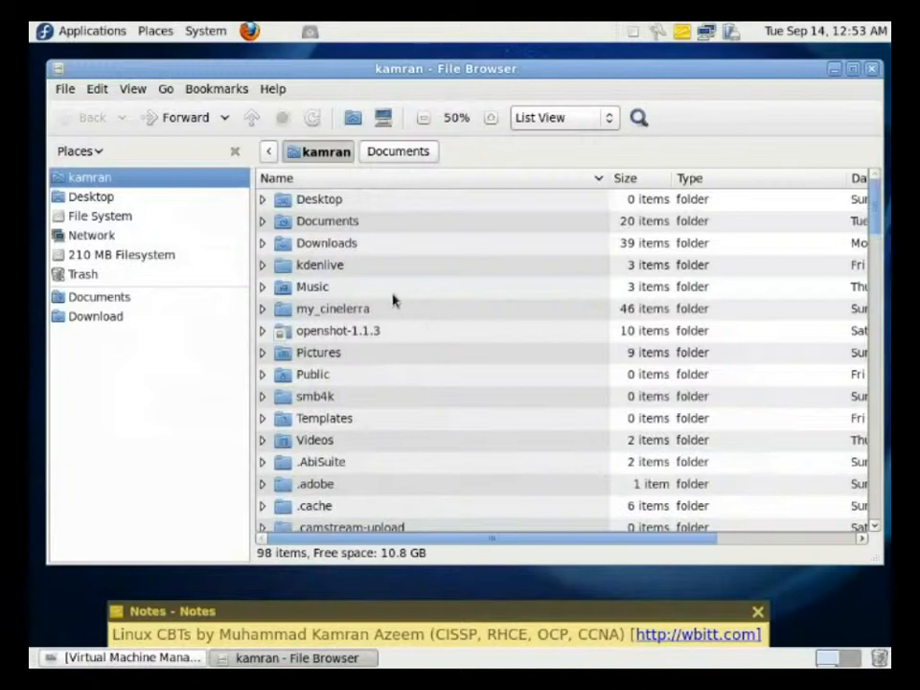
scroll(392, 300, down, 3)
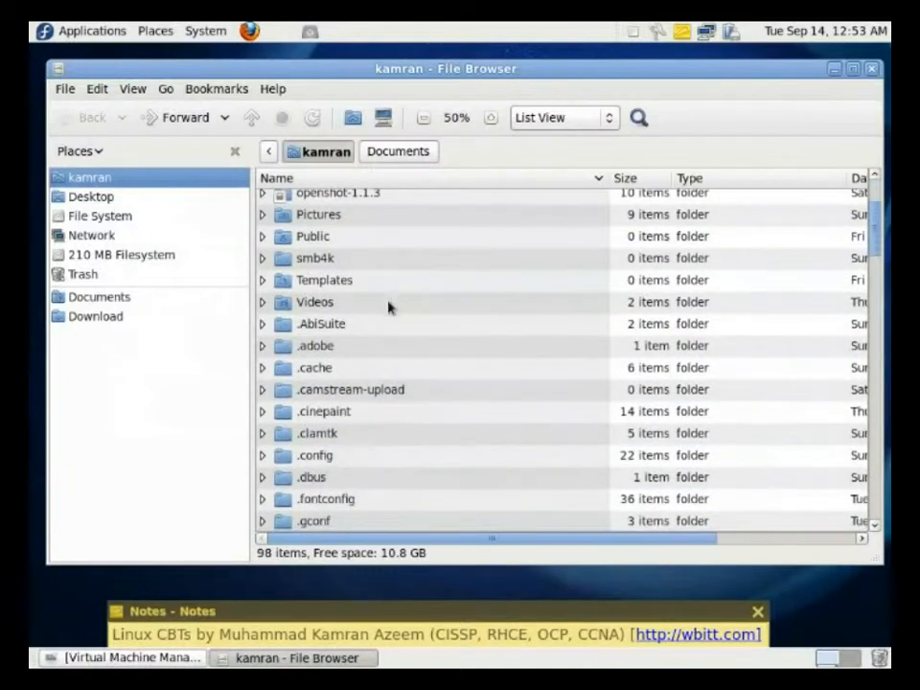
scroll(392, 302, down, 10)
scroll(388, 308, down, 6)
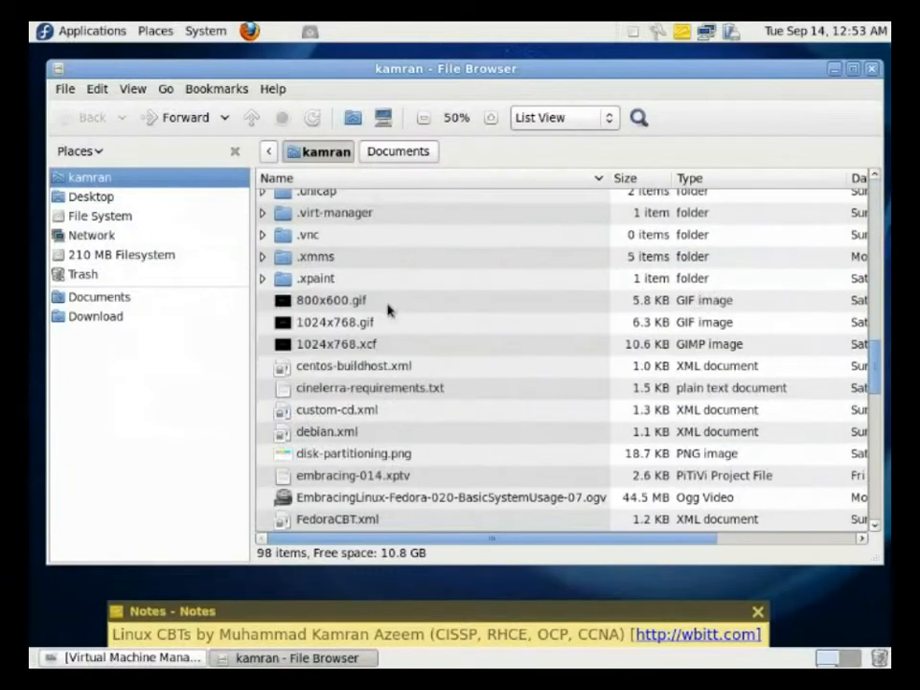
scroll(328, 327, down, 8)
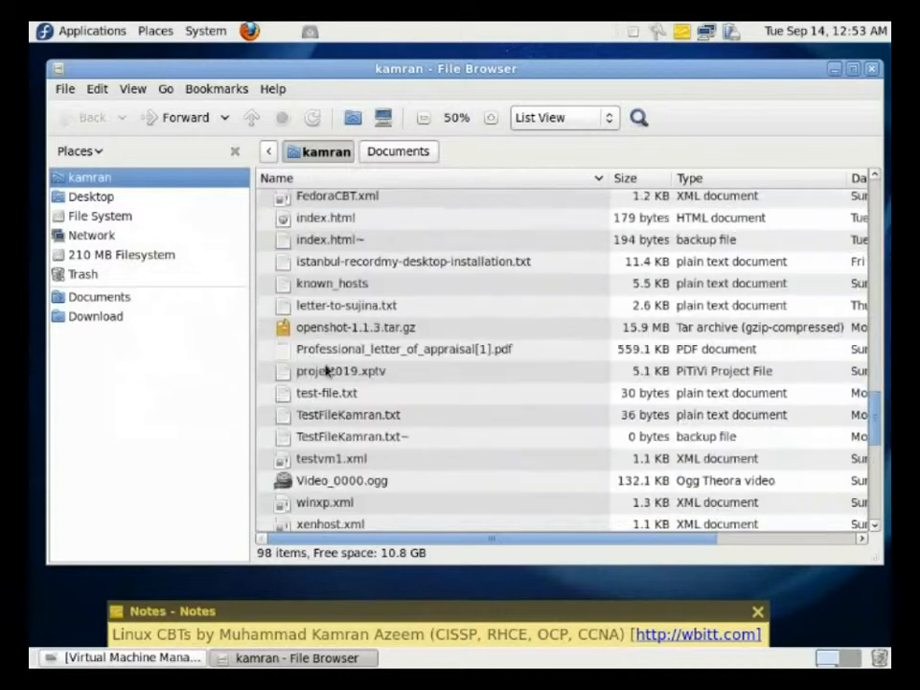
- Open .cbt-topics.txt with gedit, then close the gedit window
click(319, 309)
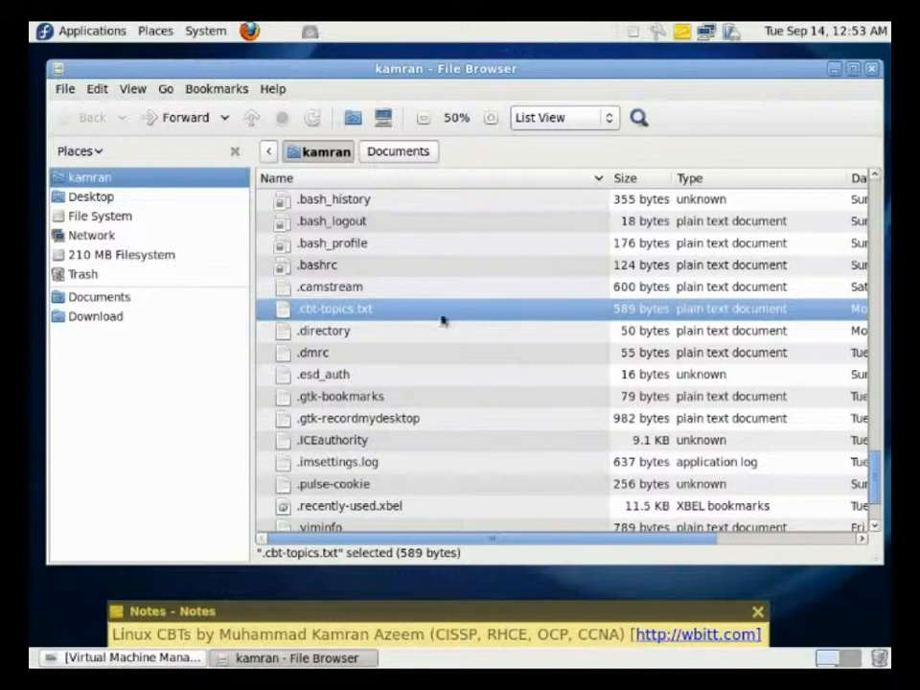
right_click(326, 319)
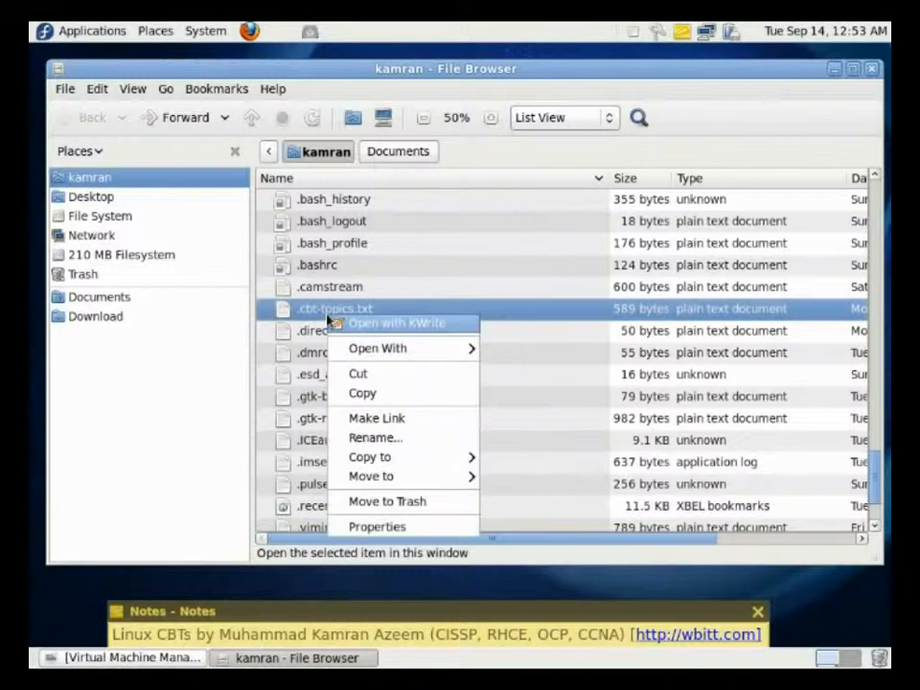
mouse_move(377, 351)
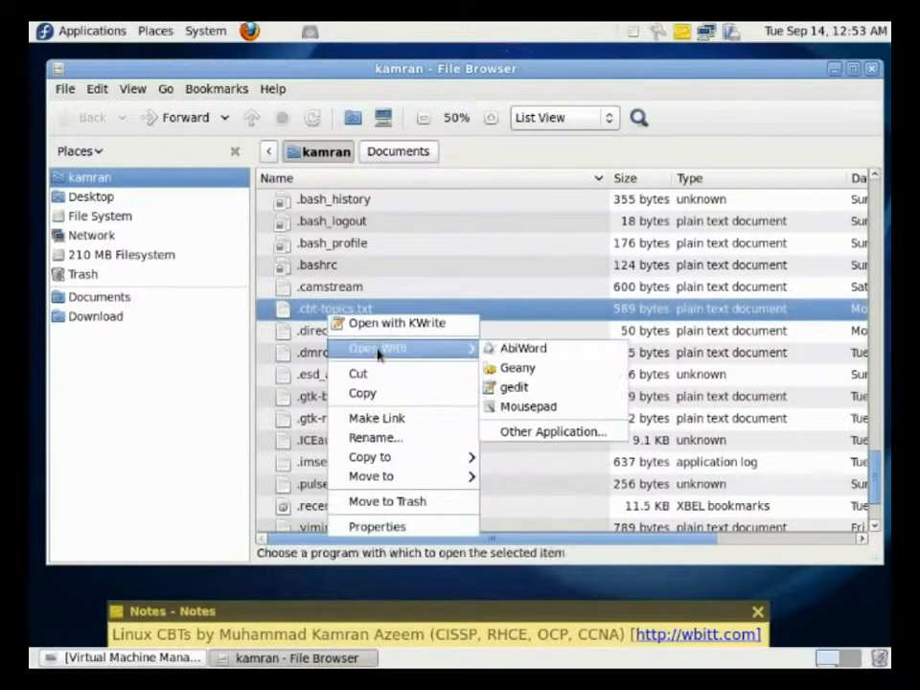
click(537, 390)
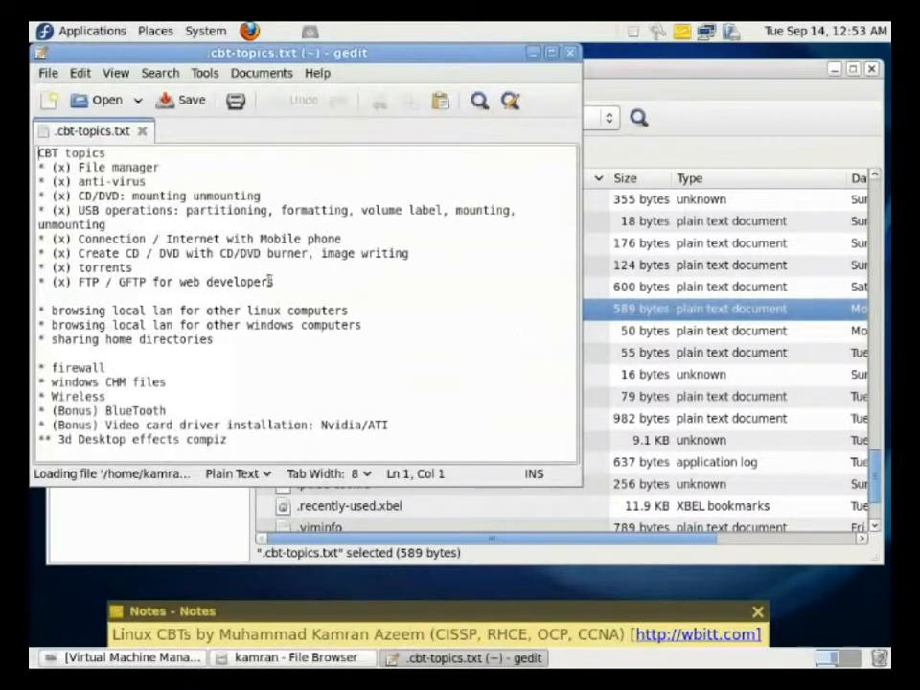
click(569, 52)
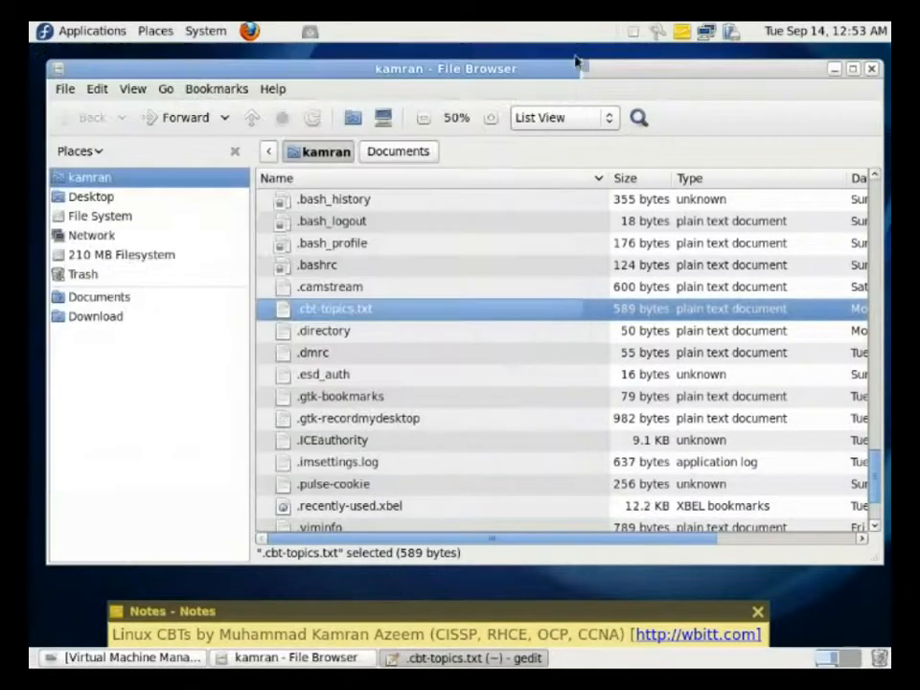
- Rename .cbt-topics.txt back to cbt-topics.txt by removing the leading dot, then reload
scroll(355, 314, up, 10)
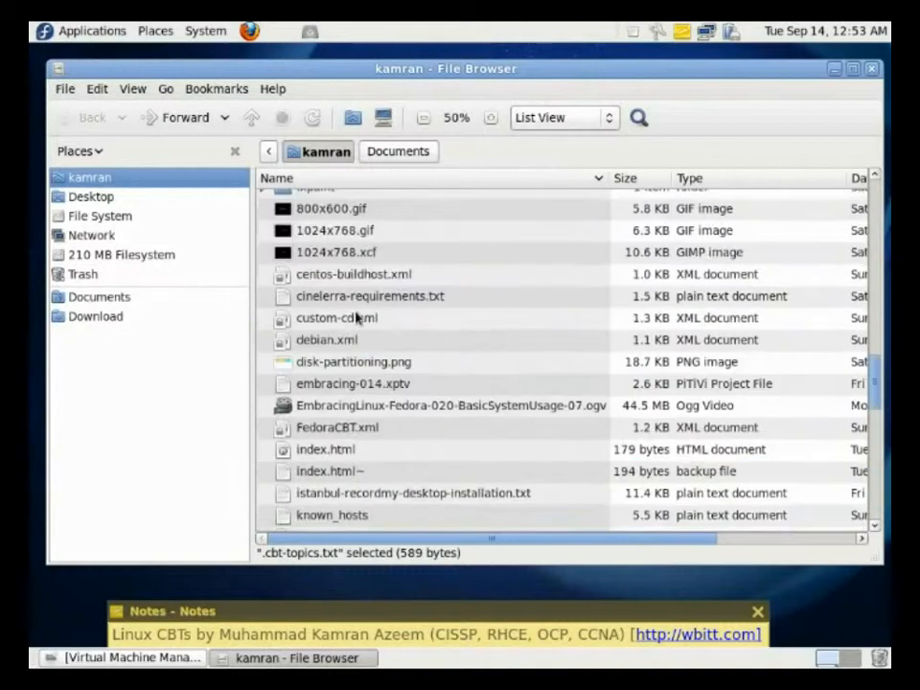
scroll(353, 314, up, 12)
scroll(355, 315, down, 20)
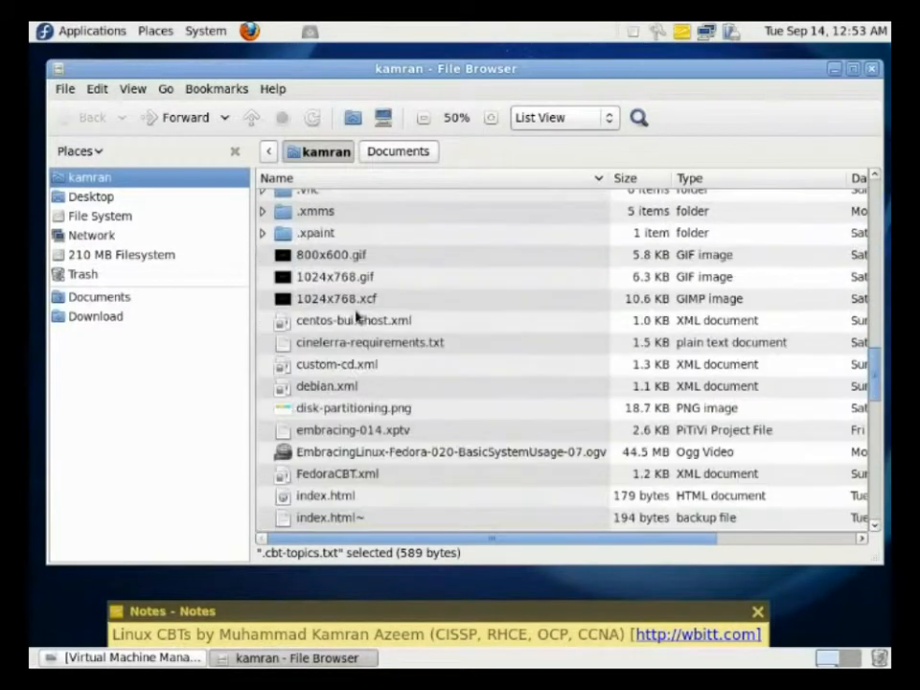
scroll(355, 317, down, 4)
scroll(355, 316, down, 5)
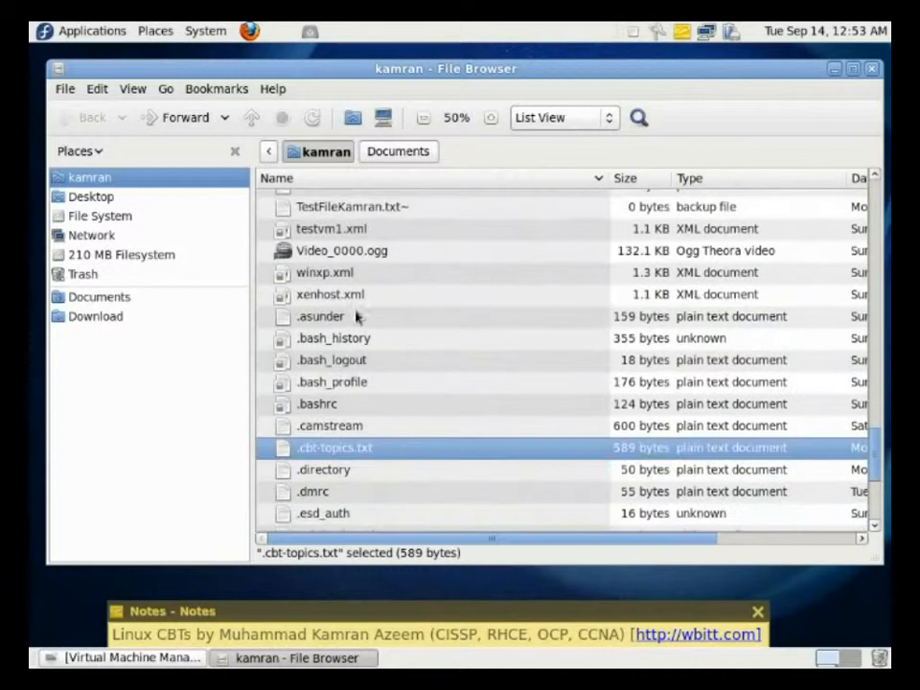
right_click(431, 458)
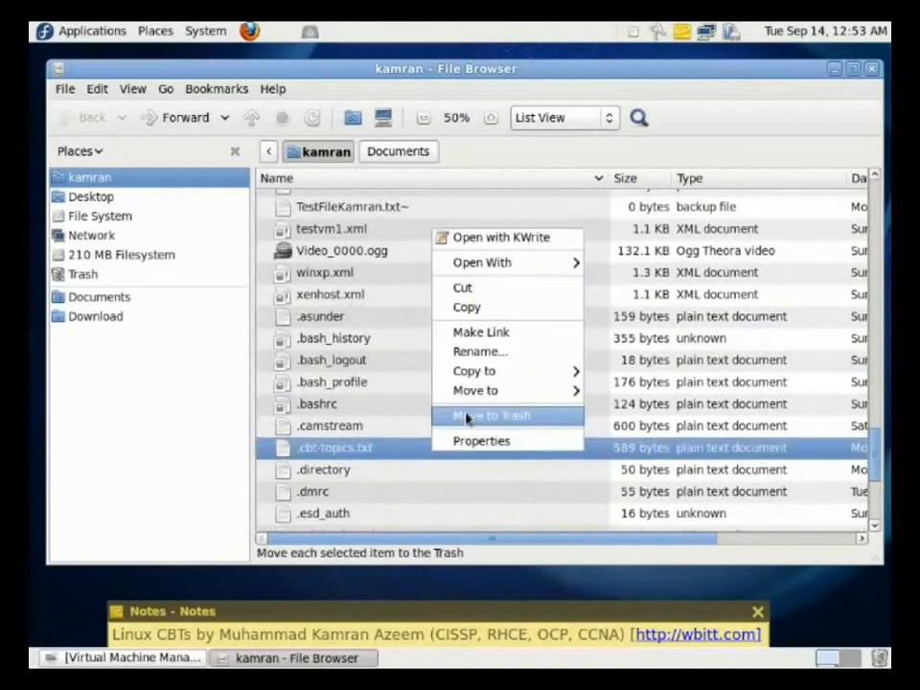
click(479, 353)
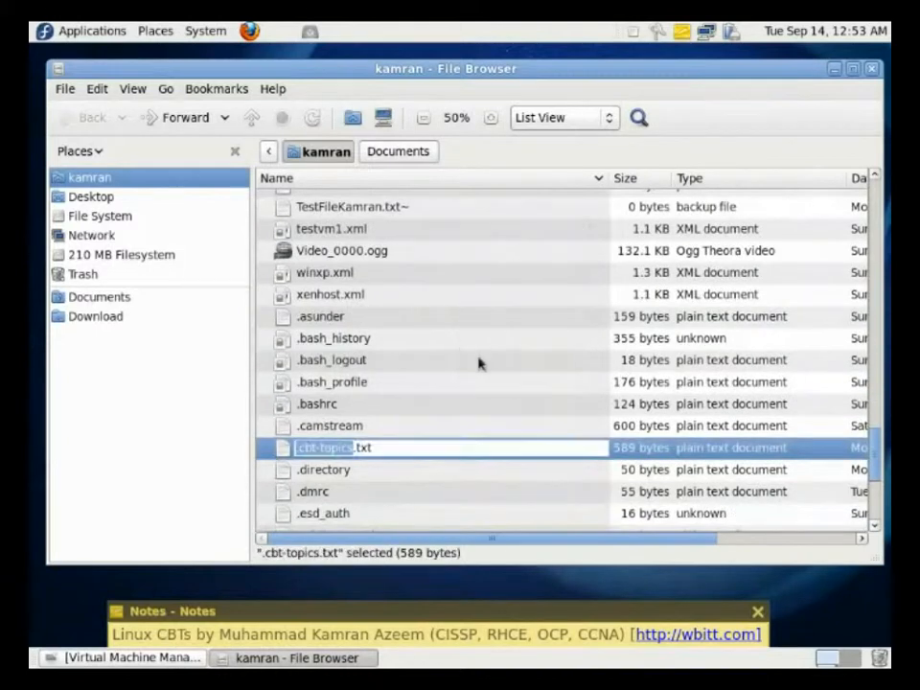
key(Home)
key(Delete)
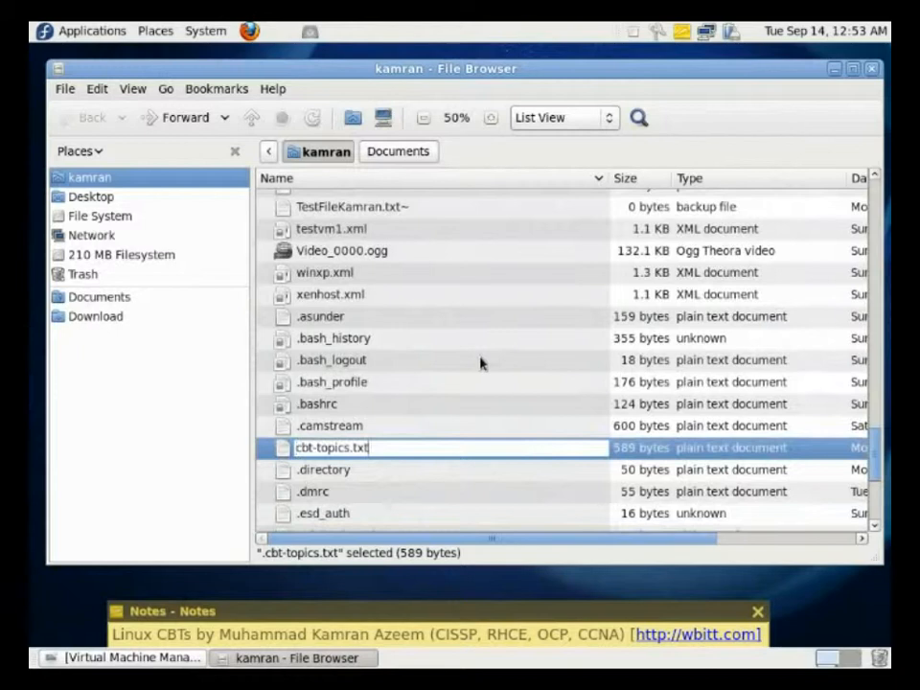
key(Return)
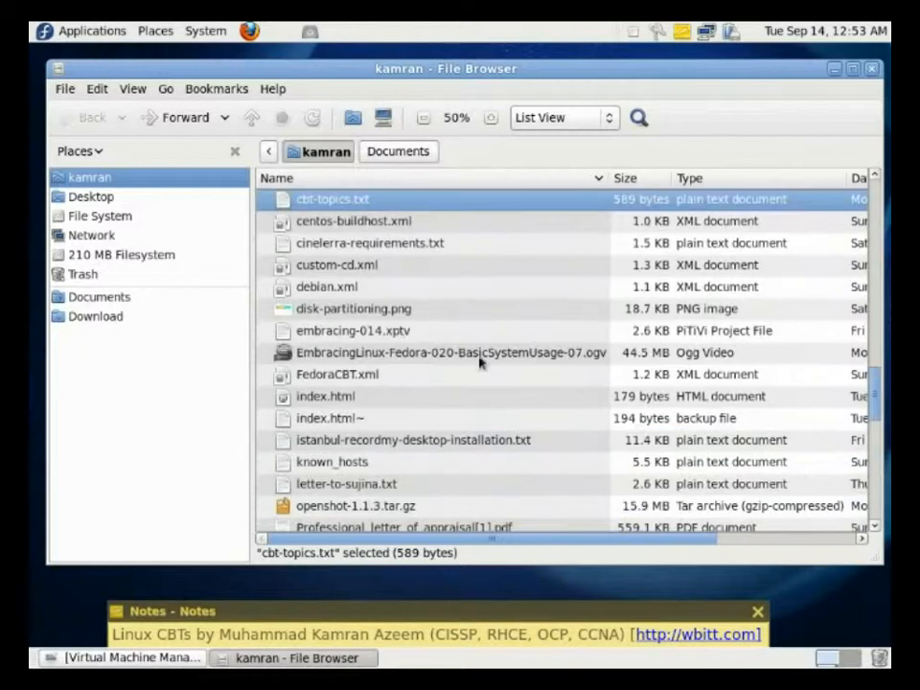
click(312, 117)
- Turn off Show Hidden Files so the home folder lists 37 items
scroll(436, 306, up, 8)
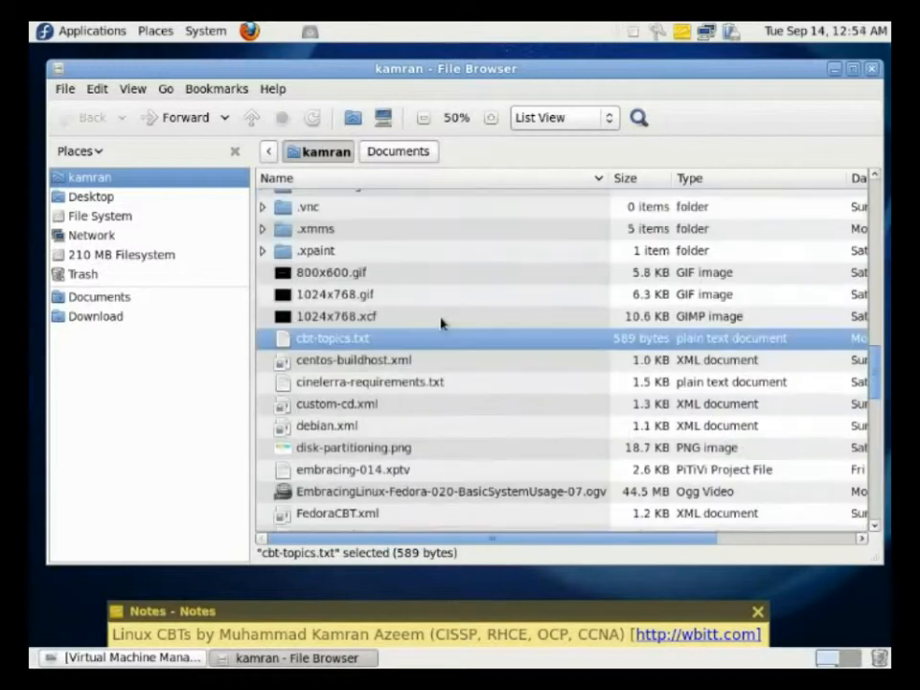
click(131, 90)
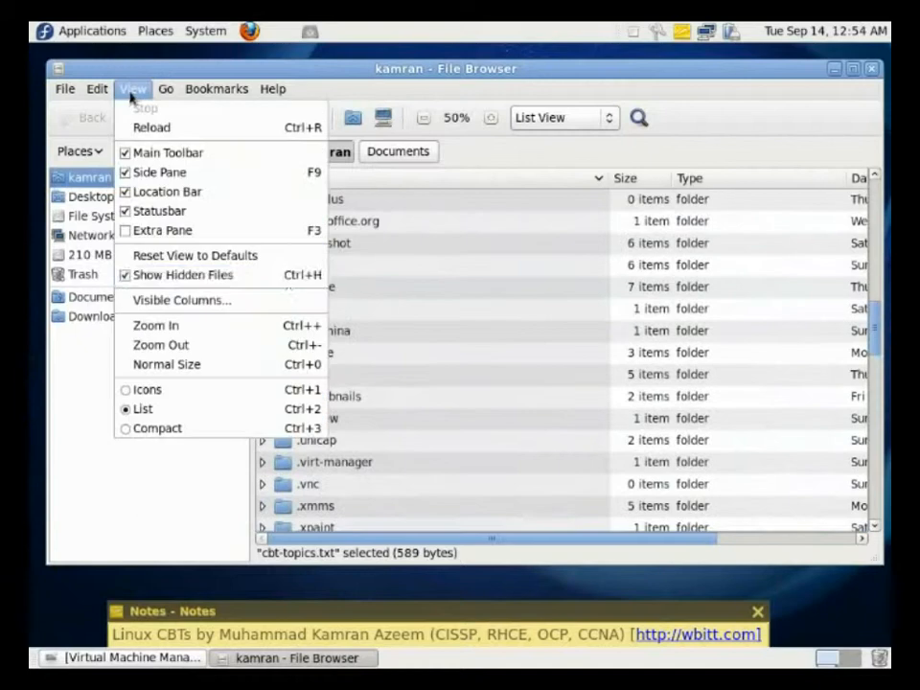
click(291, 276)
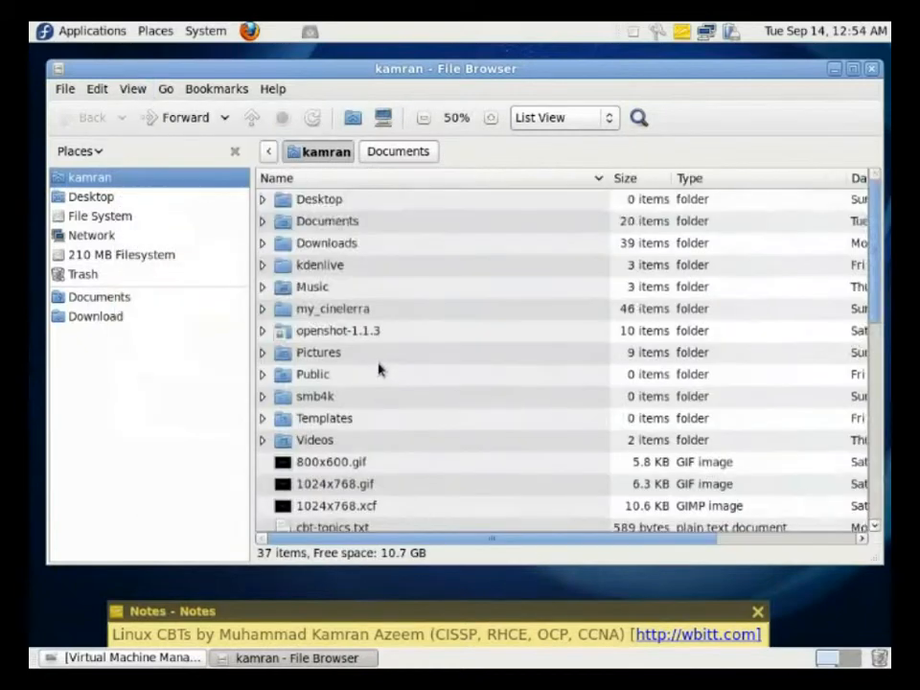
- Confirm cbt-topics.txt is listed with the regular files, then launch Firefox from the top panel
scroll(377, 370, down, 1)
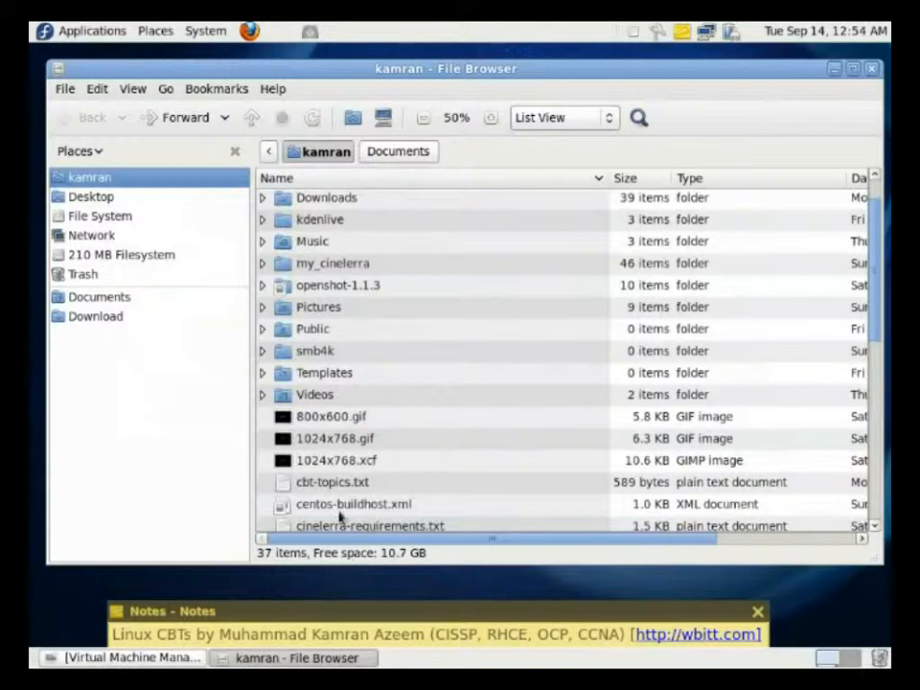
click(354, 483)
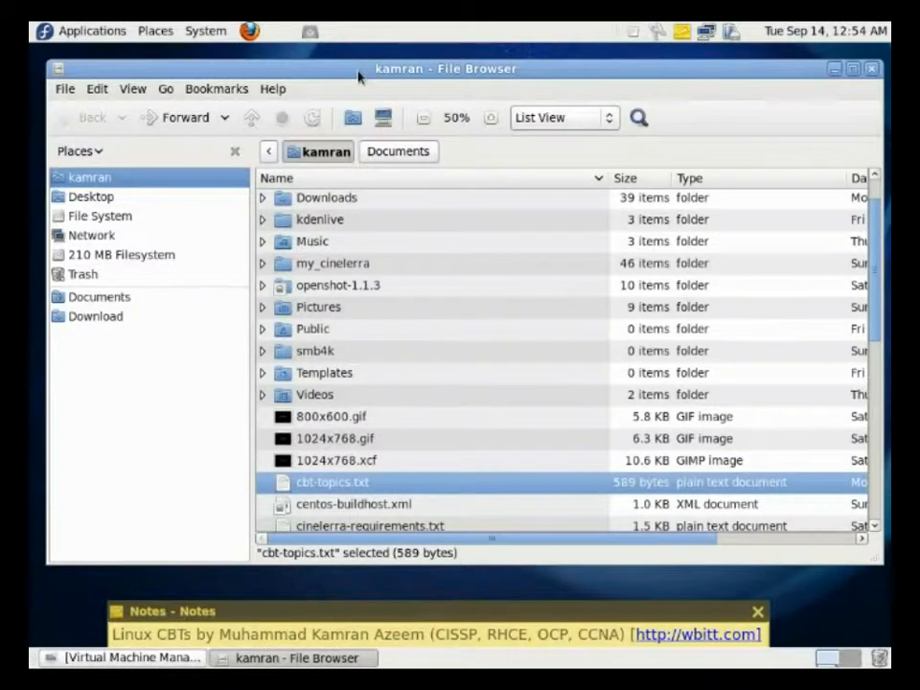
drag(359, 77, 354, 74)
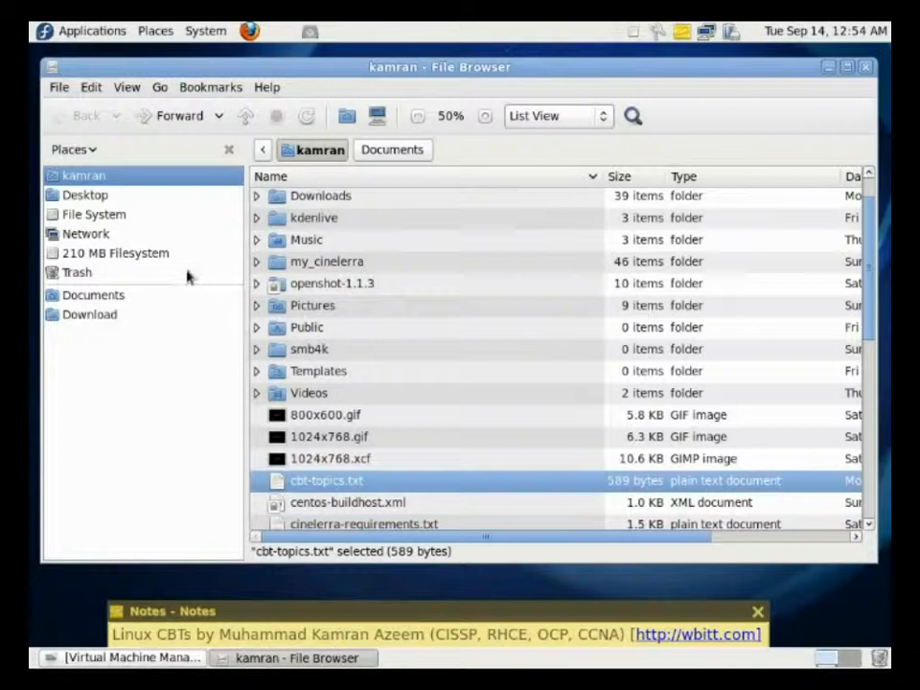
click(59, 88)
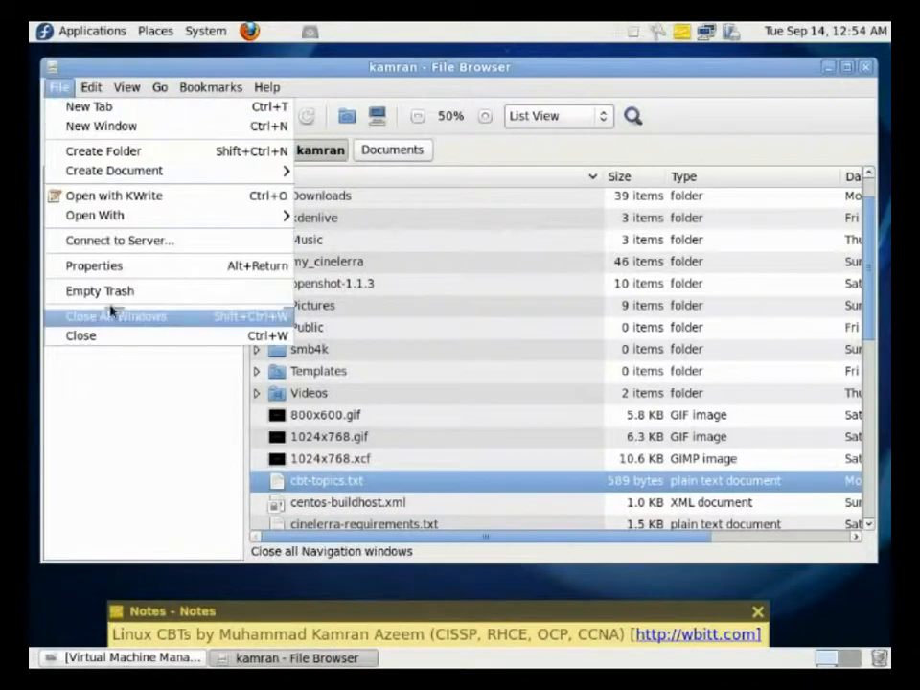
click(152, 384)
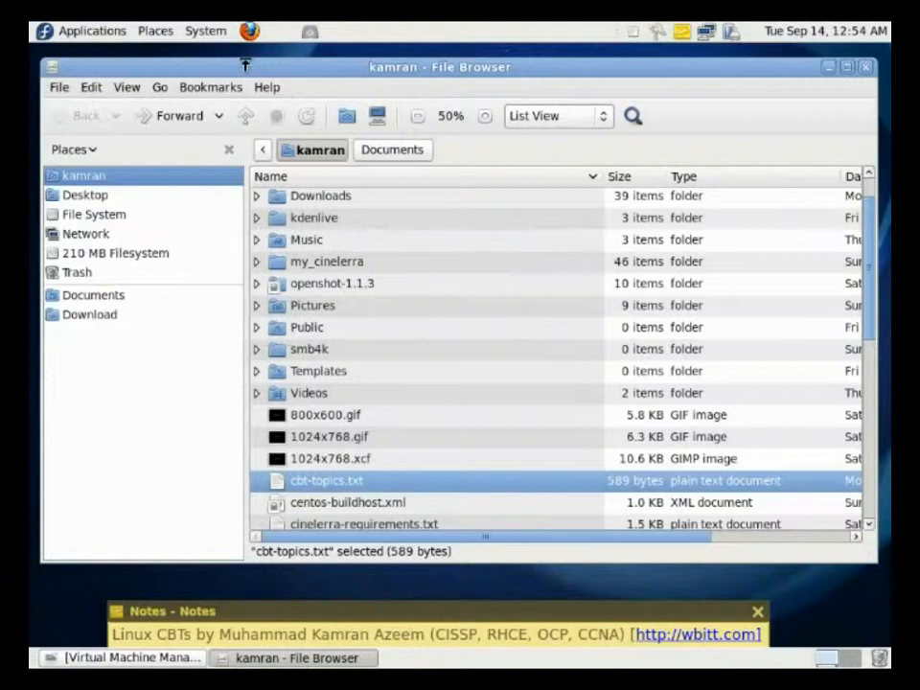
click(249, 30)
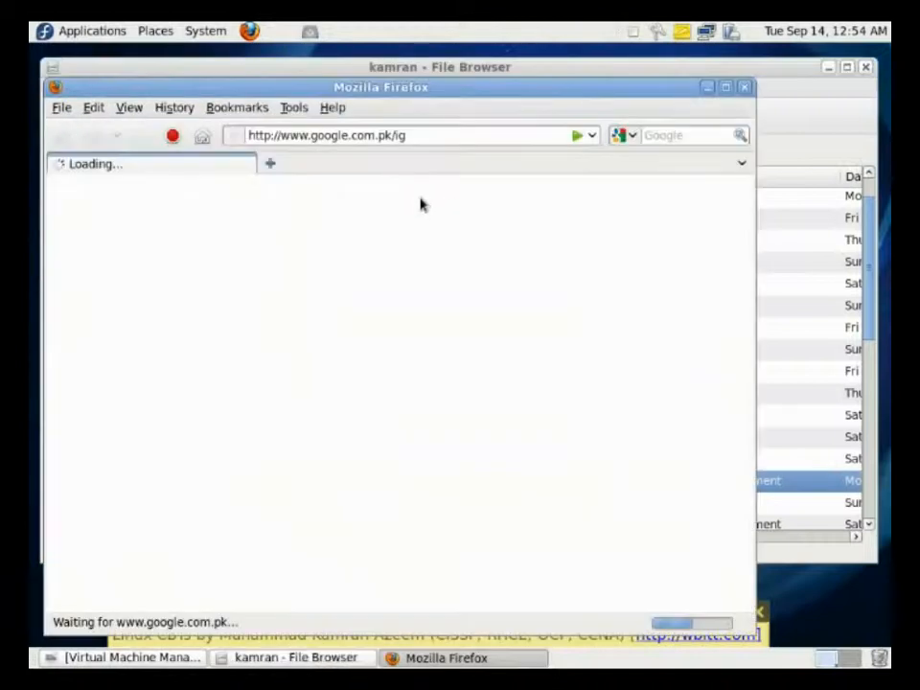
click(430, 135)
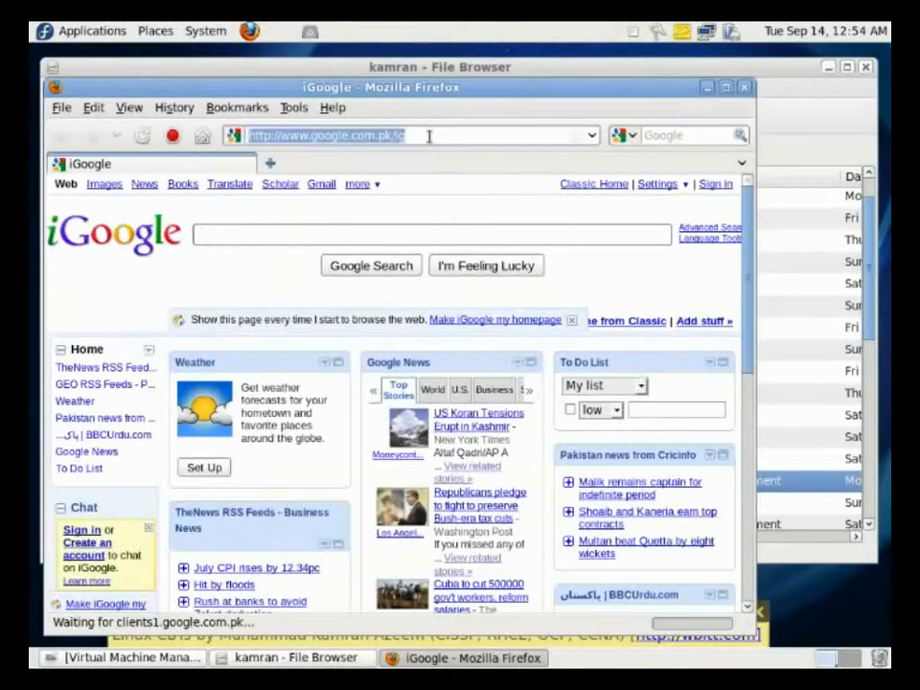
text(192.168.)
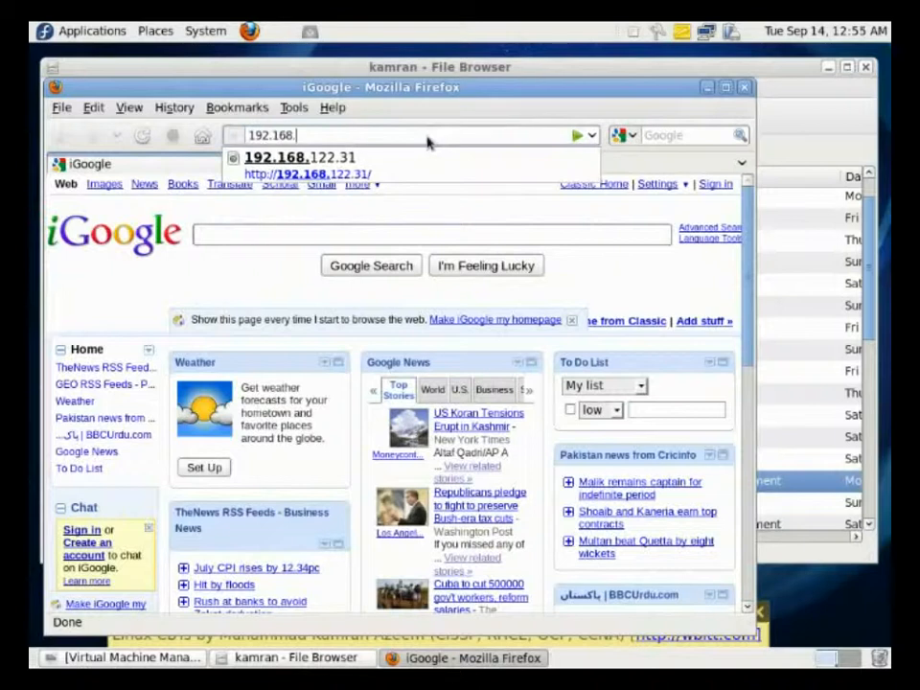
text(122)
key(Down)
key(Return)
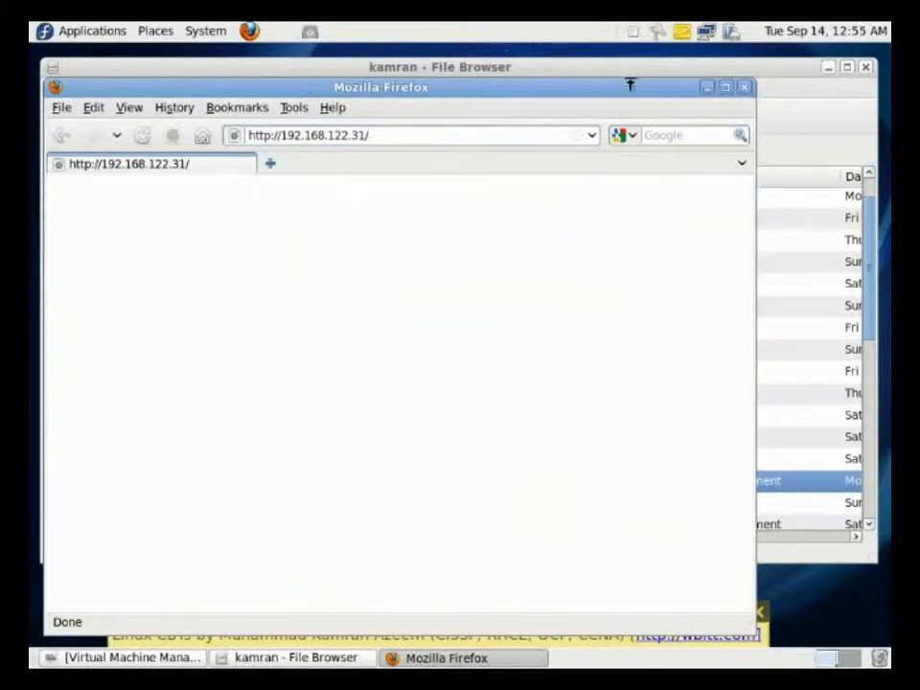
drag(633, 85, 728, 60)
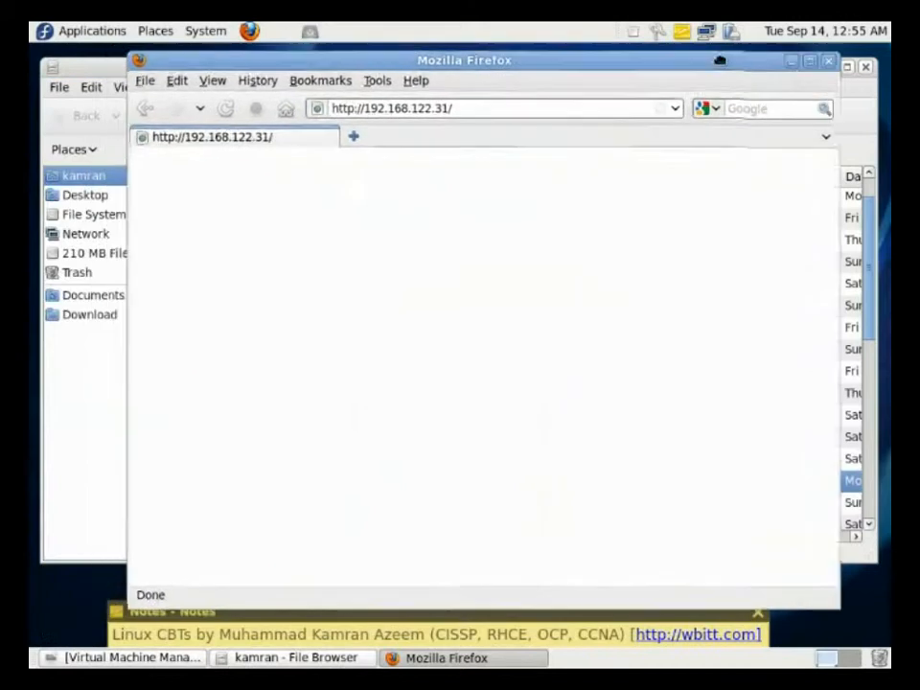
click(793, 63)
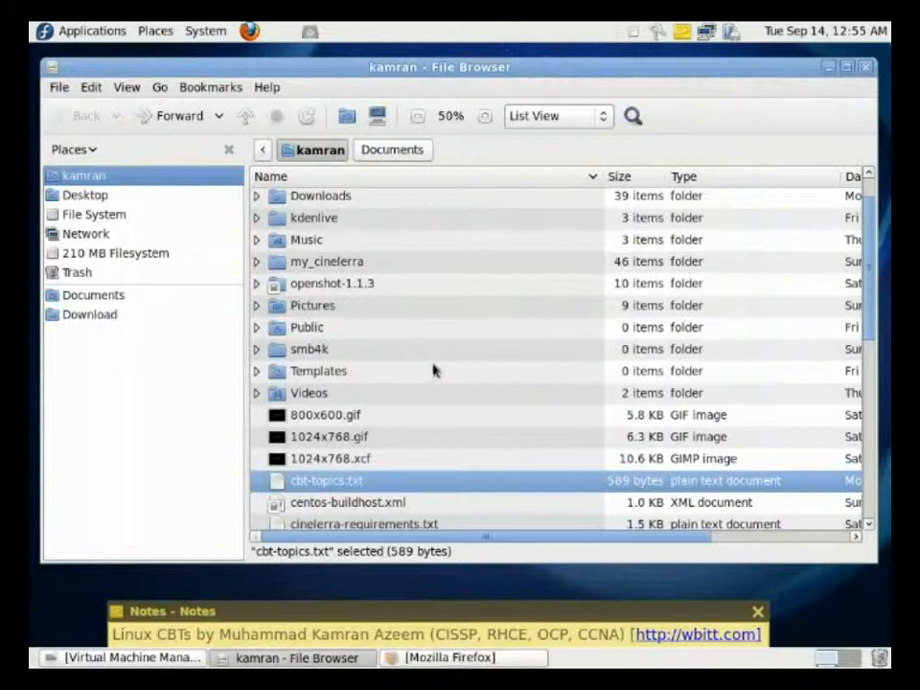
- Open index.html from the home folder in Mousepad via Open With
scroll(356, 370, down, 3)
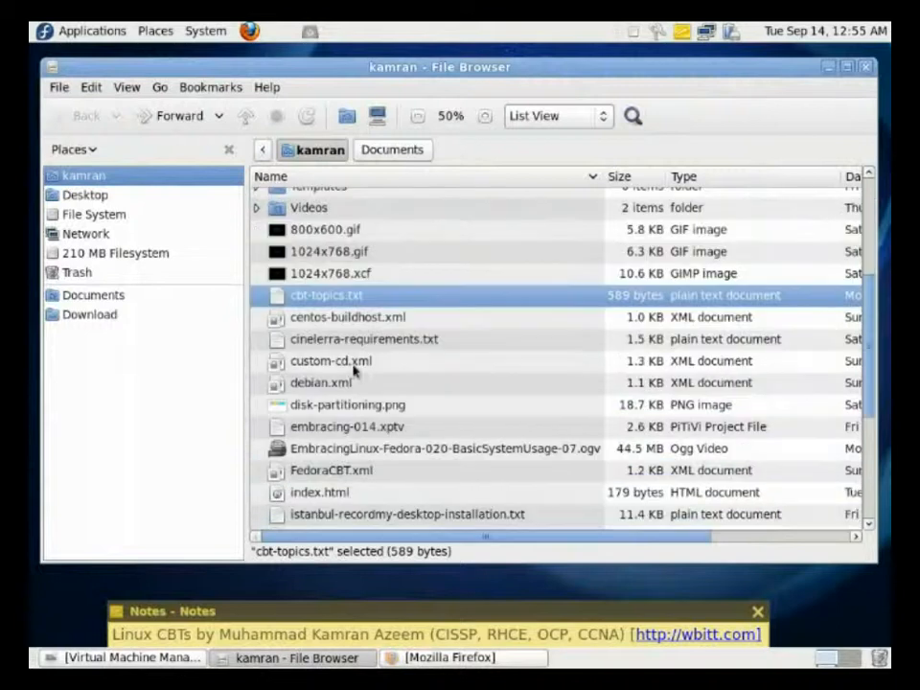
scroll(320, 436, down, 2)
click(320, 408)
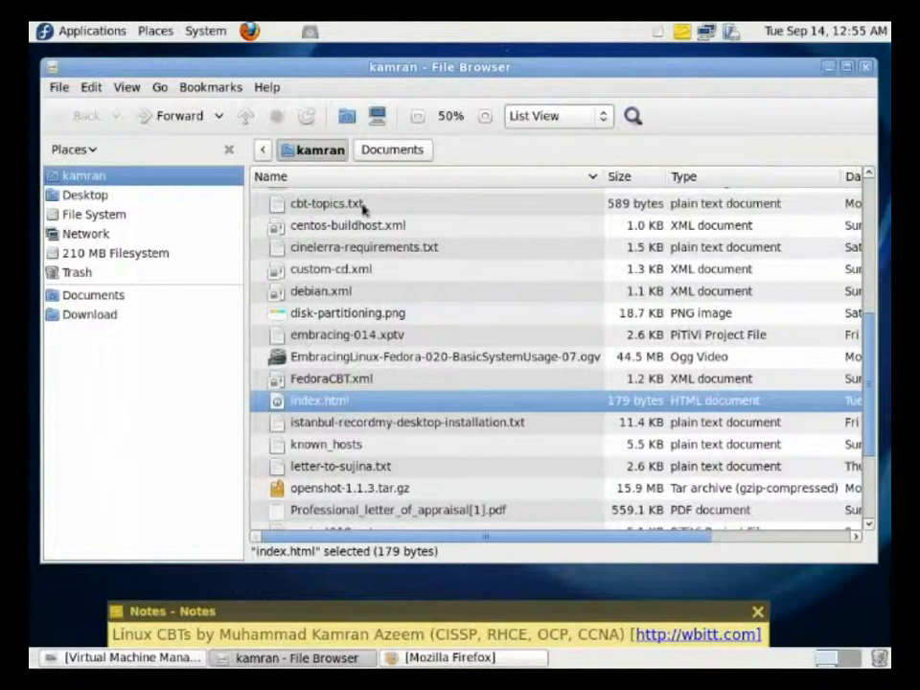
right_click(351, 401)
mouse_move(412, 433)
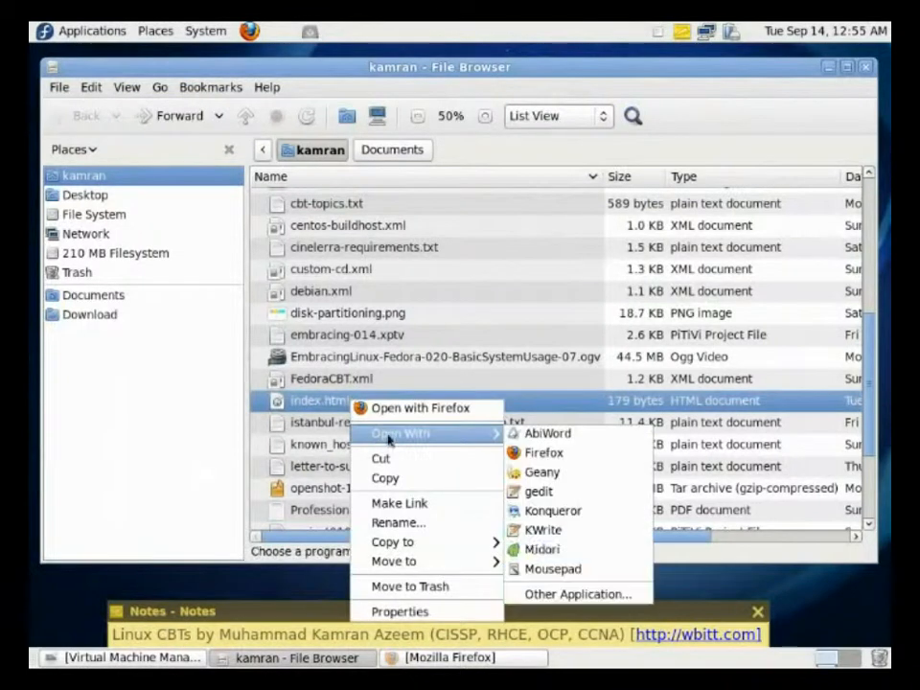
click(554, 567)
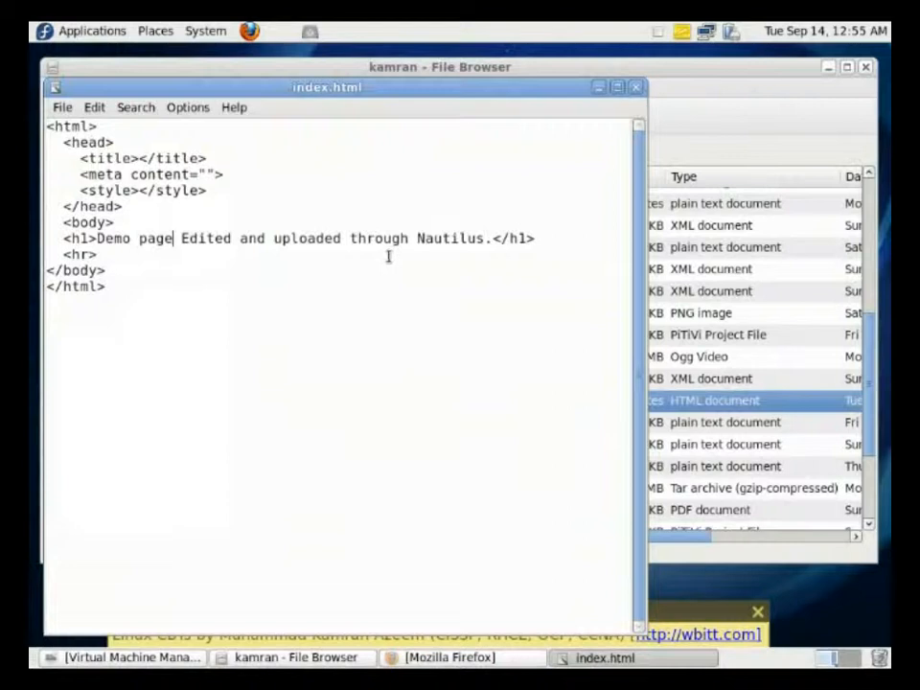
- Close the Leafpad window showing index.html
click(639, 88)
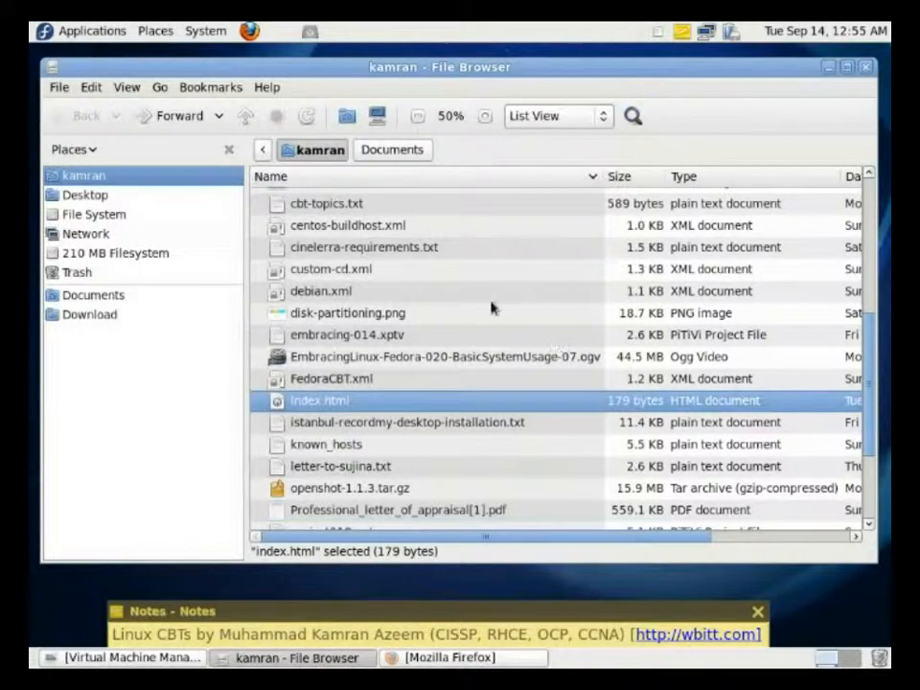
- Open Connect to Server and choose FTP (with login) as the service type
click(58, 88)
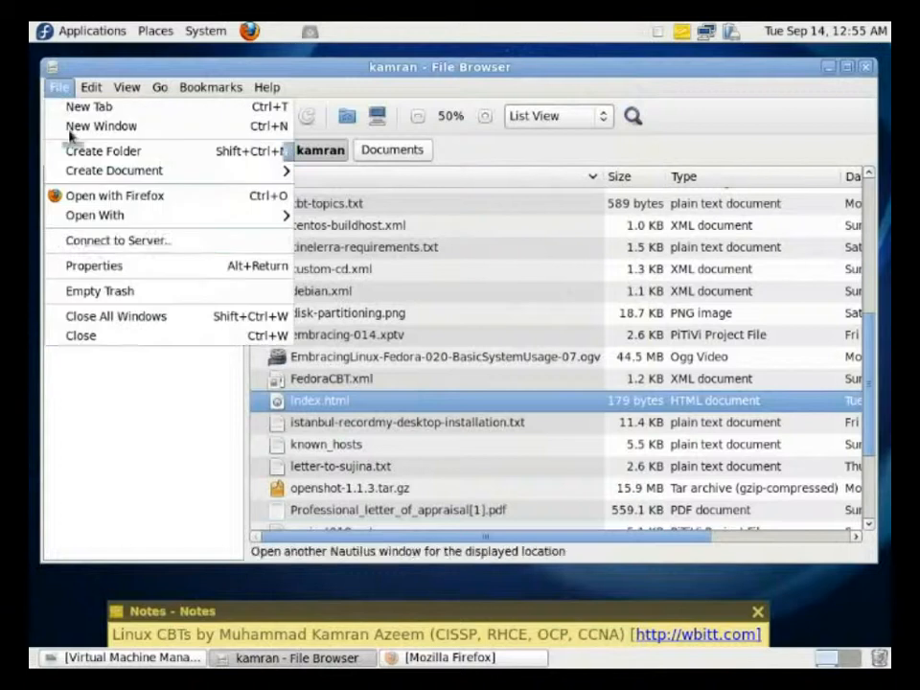
click(114, 245)
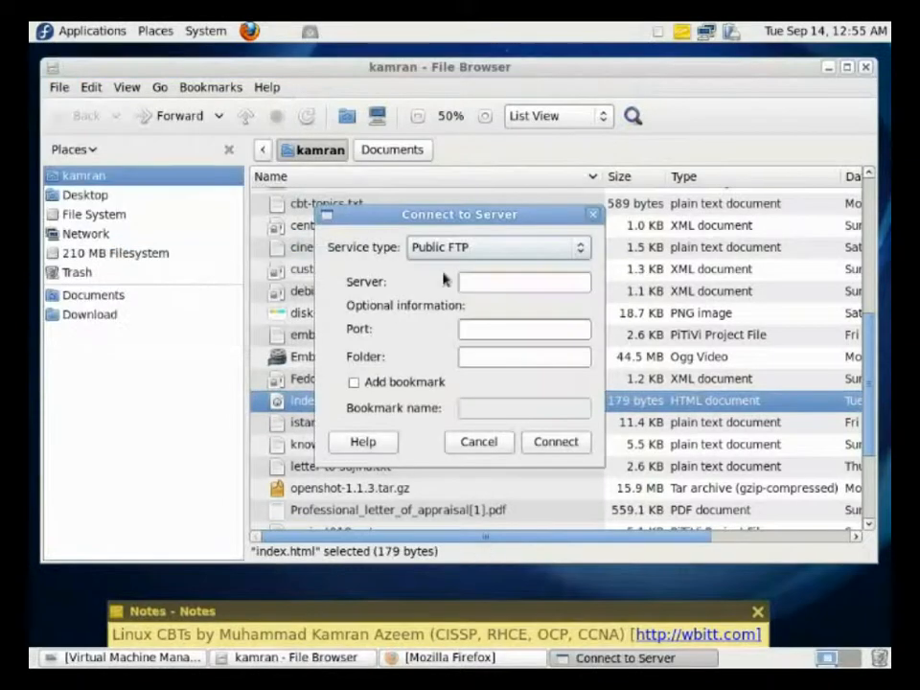
click(583, 249)
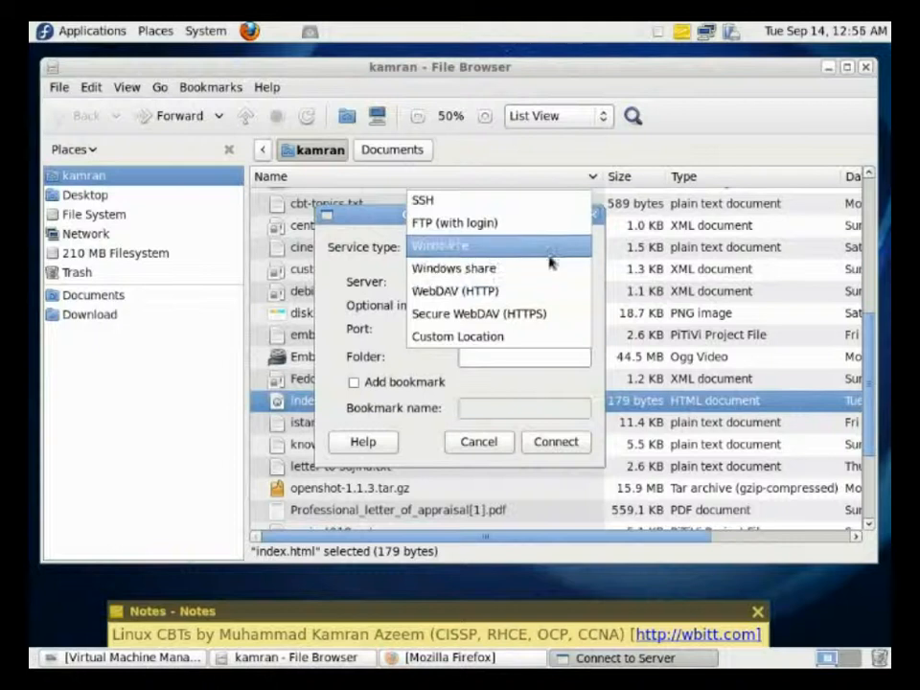
click(566, 231)
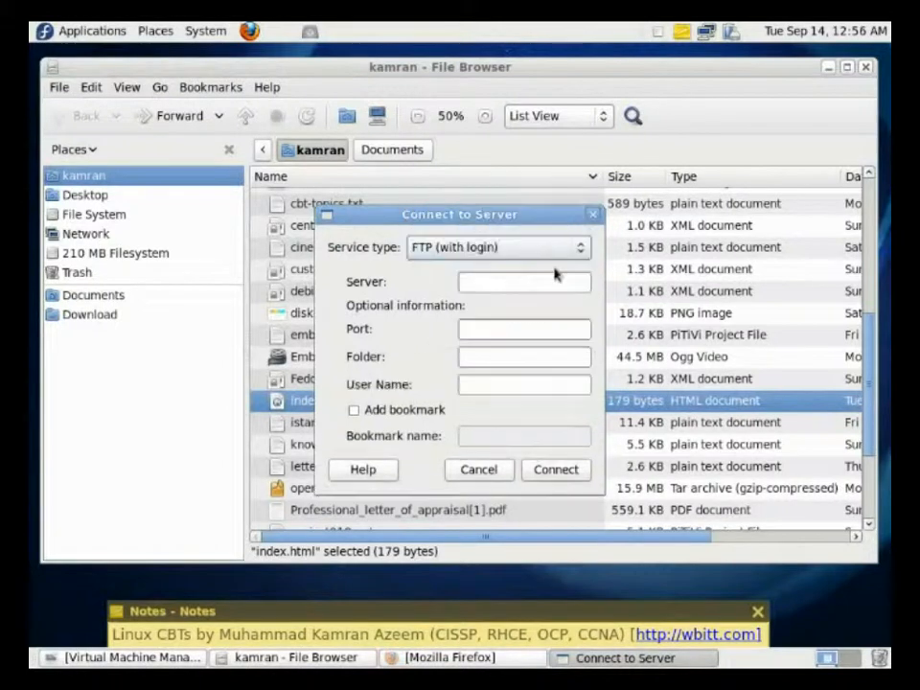
- Enter server 192.168.122.31, port 21, folder / and the FTP user name, then connect
click(557, 281)
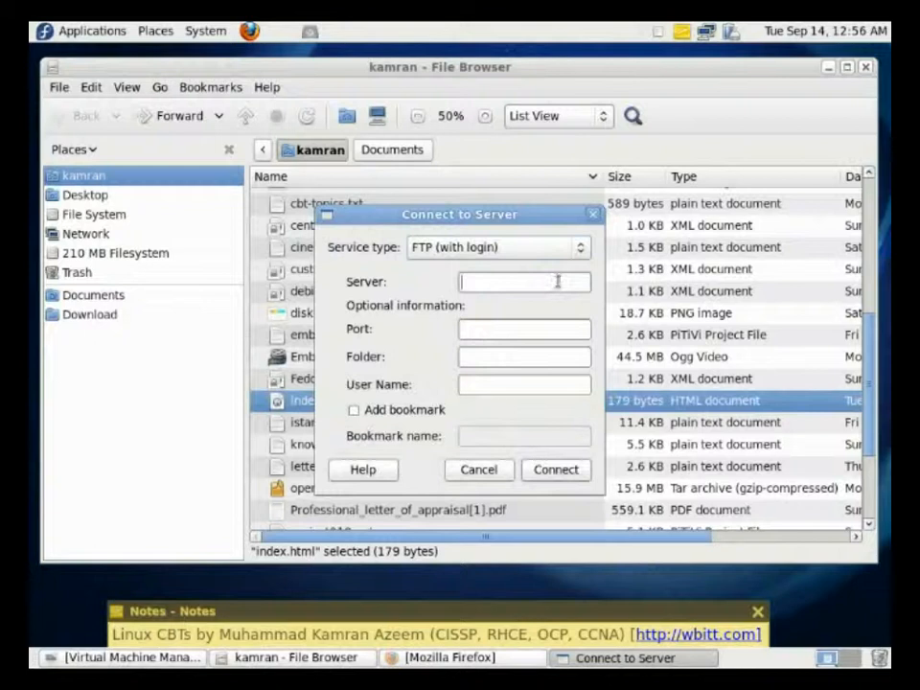
text(192.16)
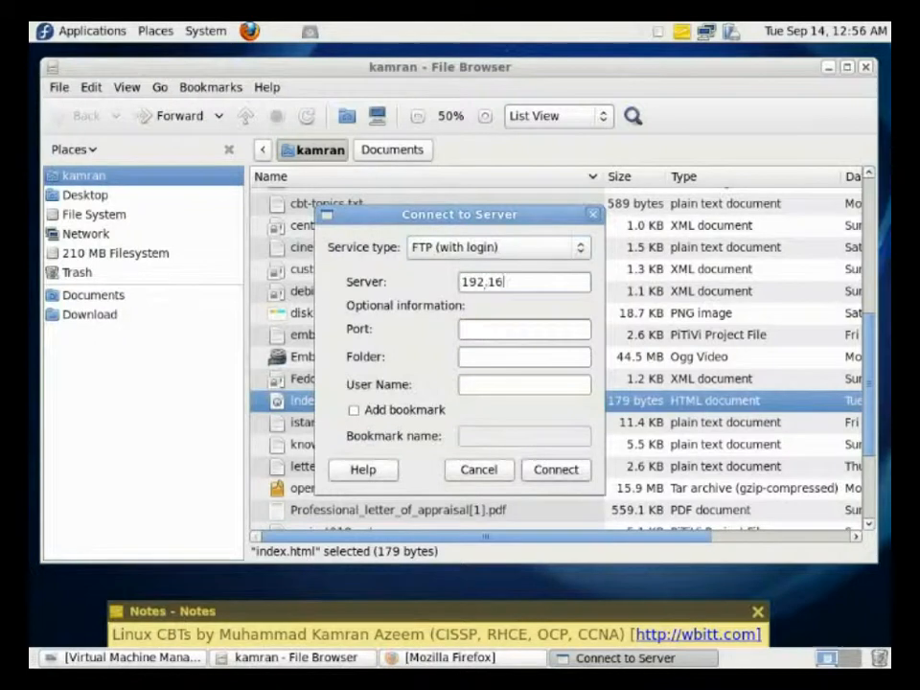
text(8.122.31)
key(Tab)
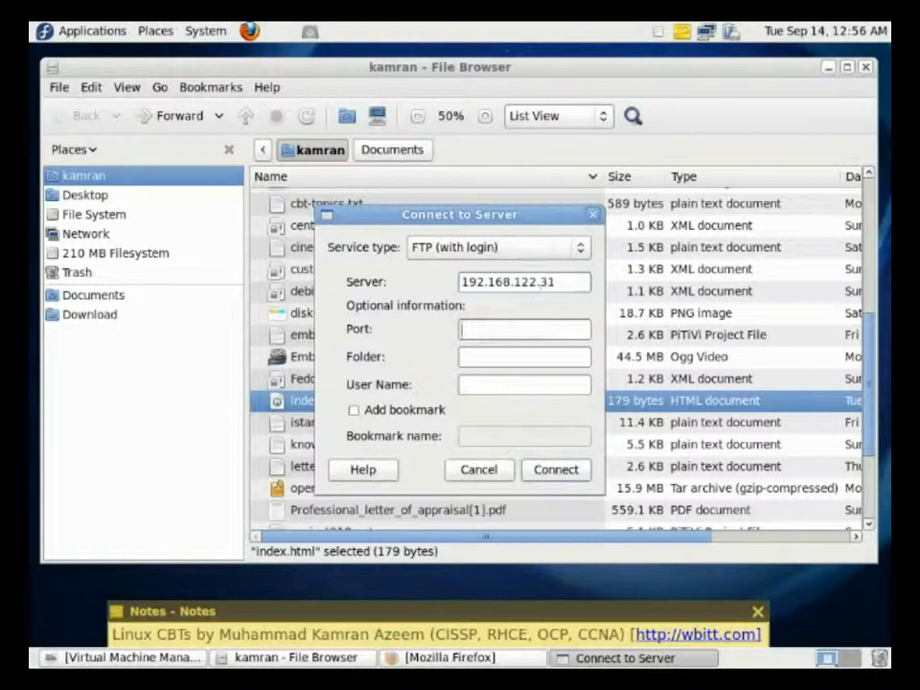
text(21)
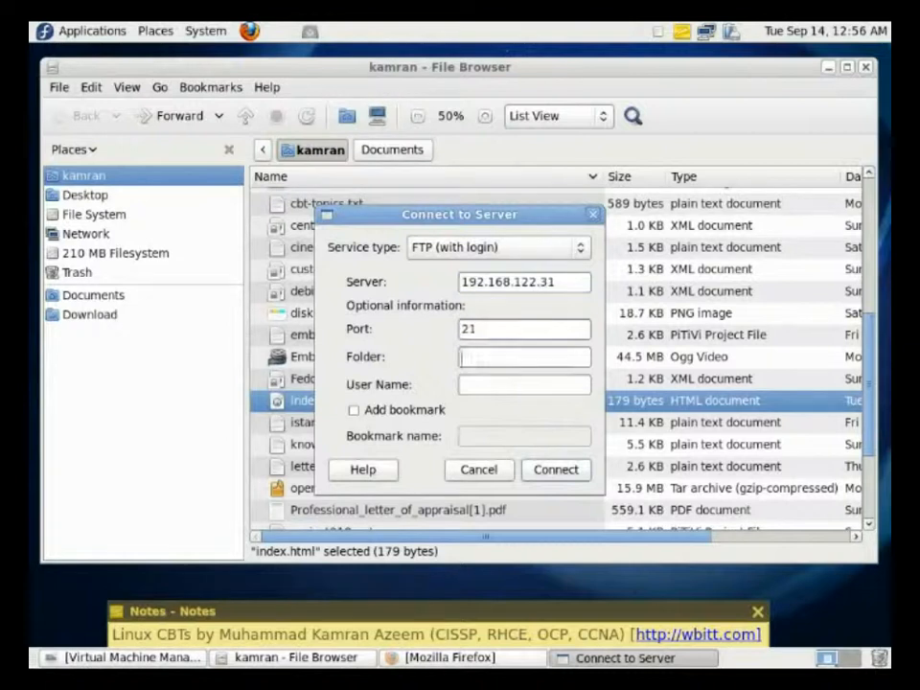
text(/)
key(Tab)
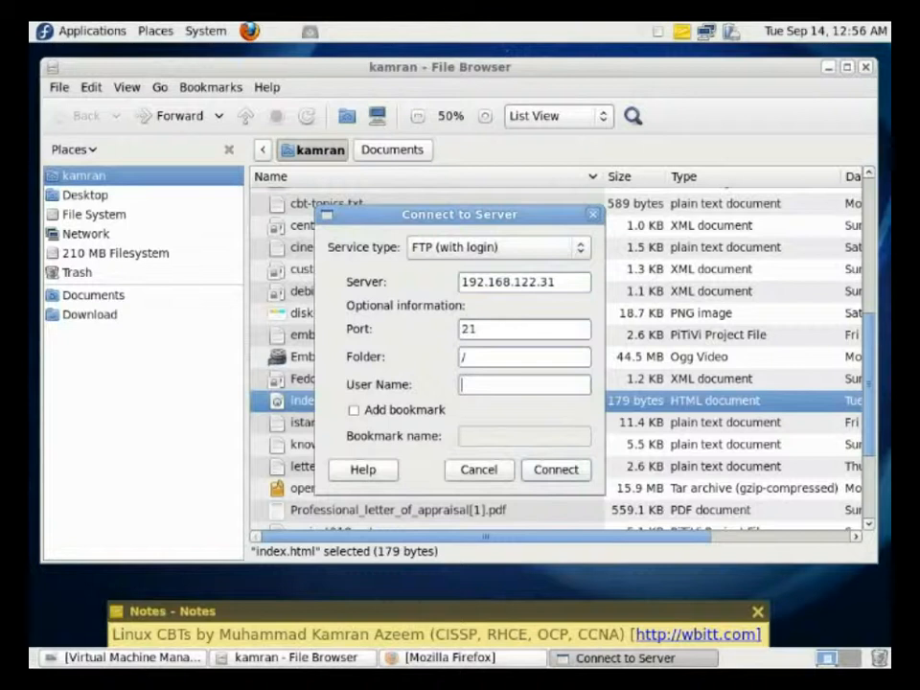
text(webmaster)
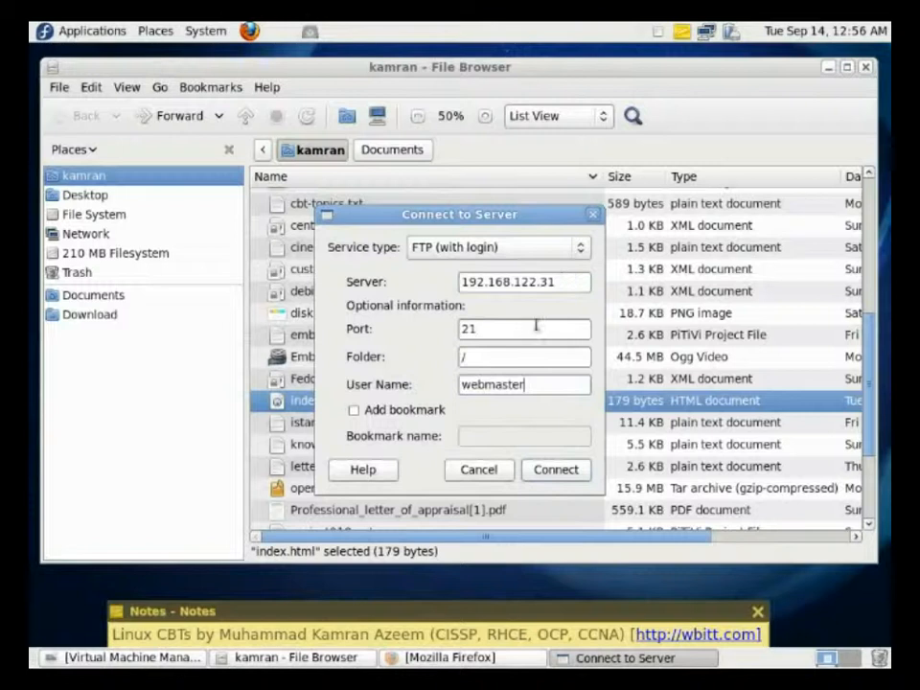
drag(528, 217, 419, 175)
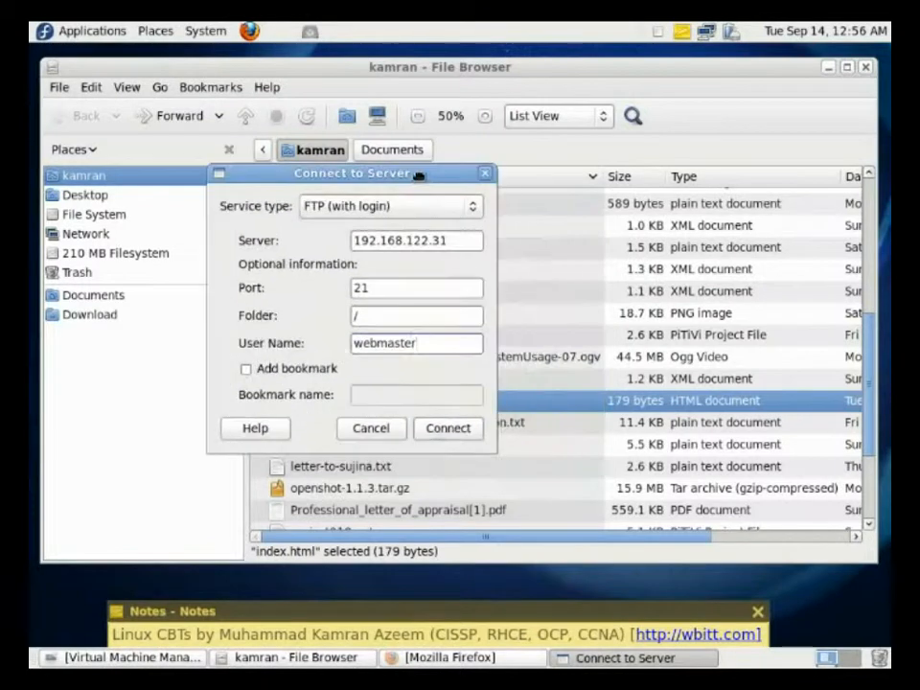
click(446, 433)
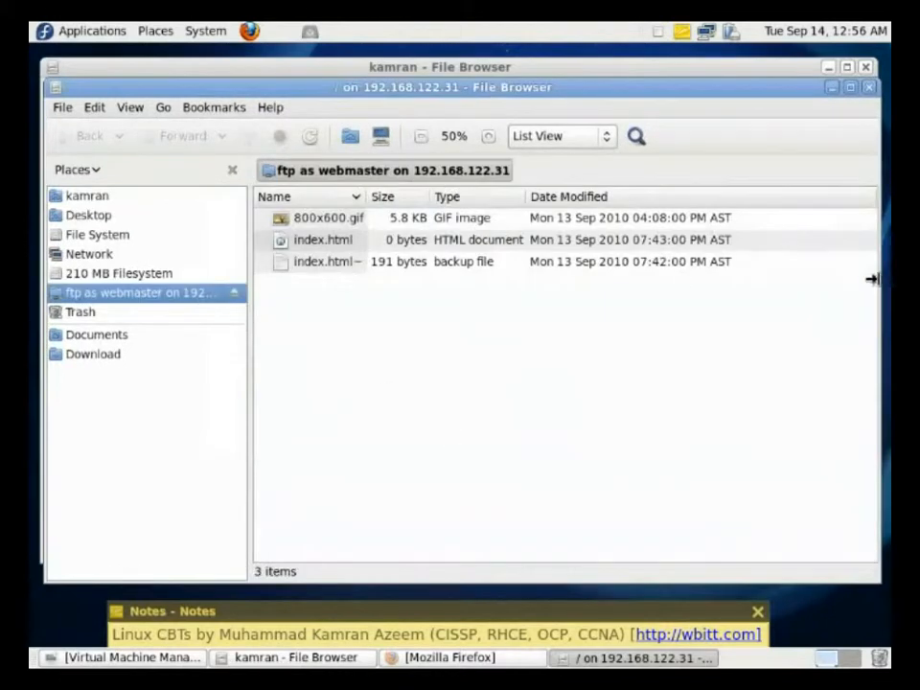
- Resize and place the FTP server window beside the home folder, then close it
drag(872, 279, 676, 316)
drag(528, 102, 631, 96)
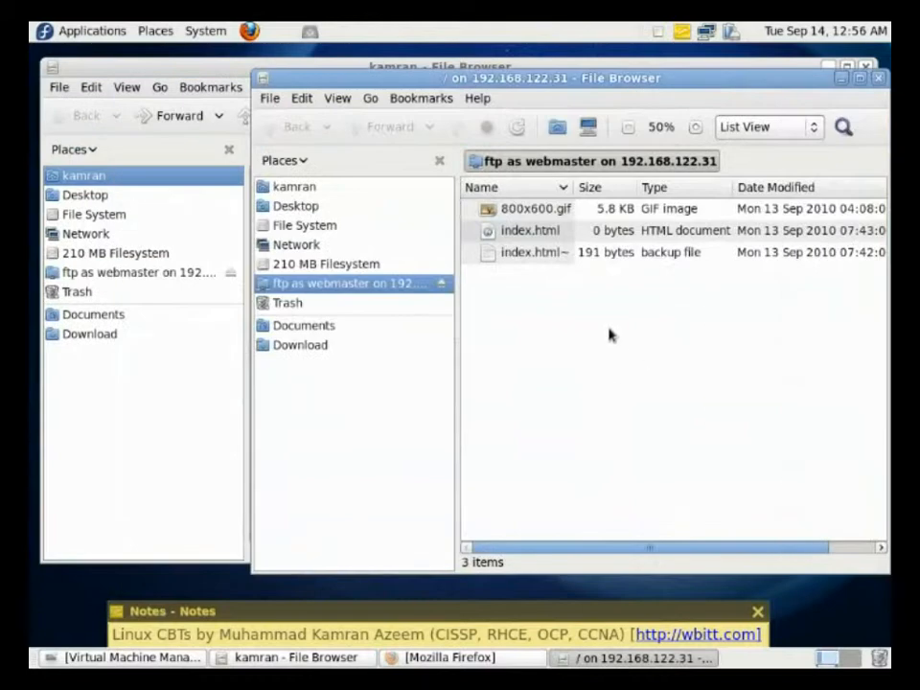
click(153, 435)
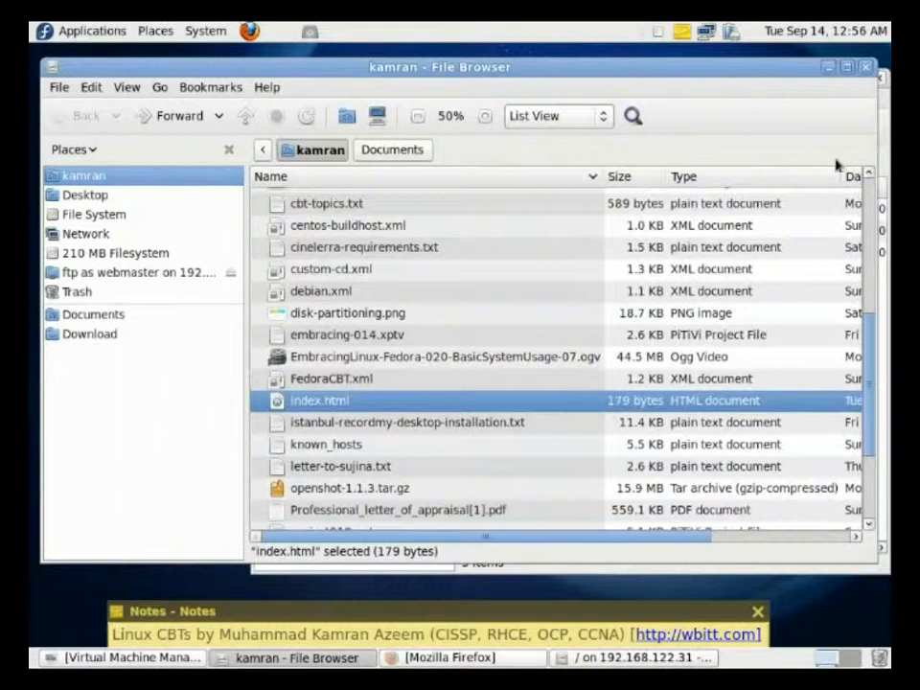
click(883, 134)
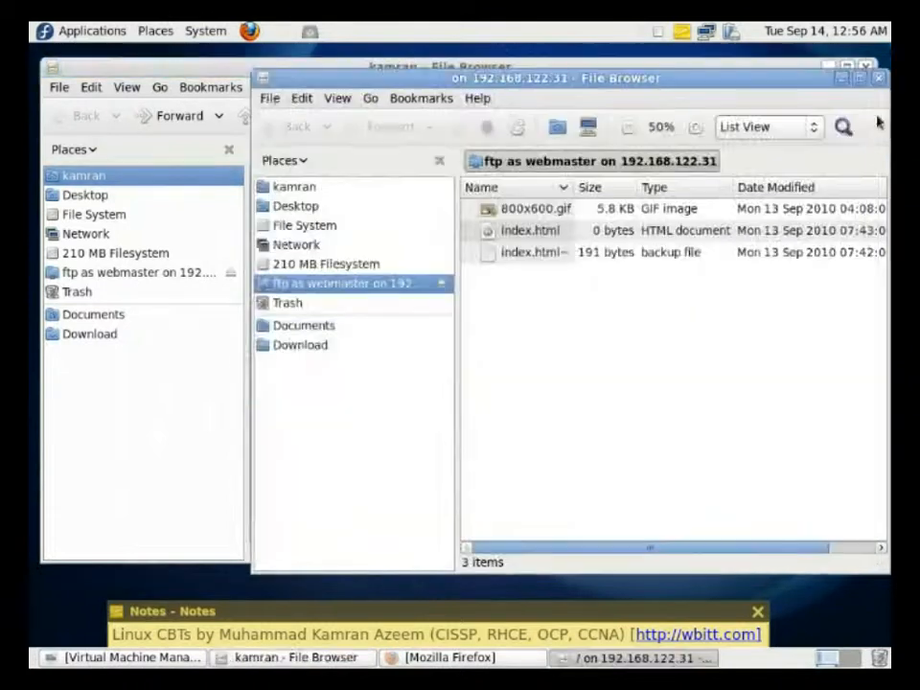
click(879, 78)
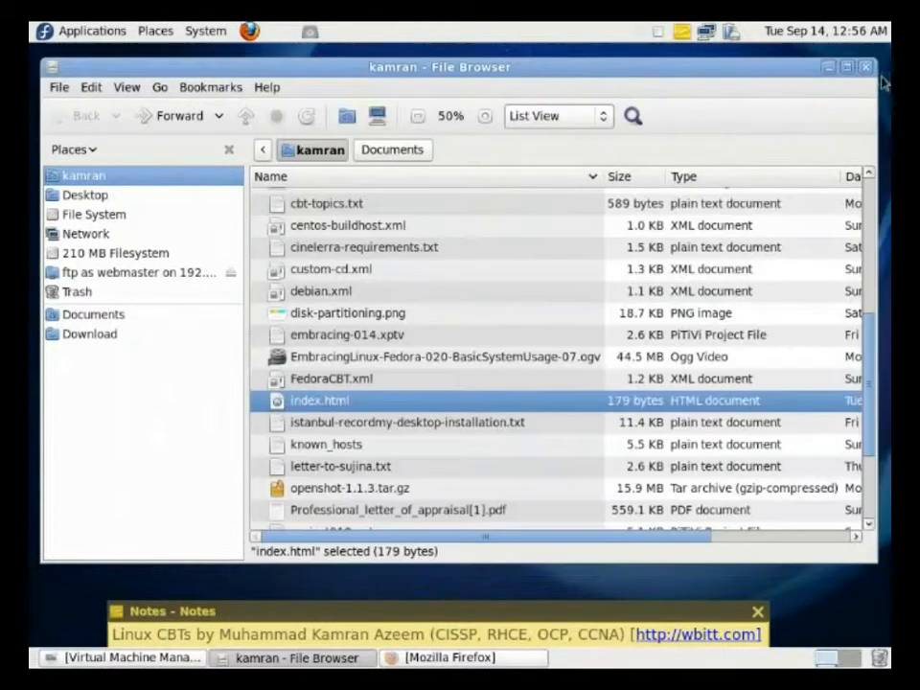
- Add a second folder pane and widen the right pane
click(142, 88)
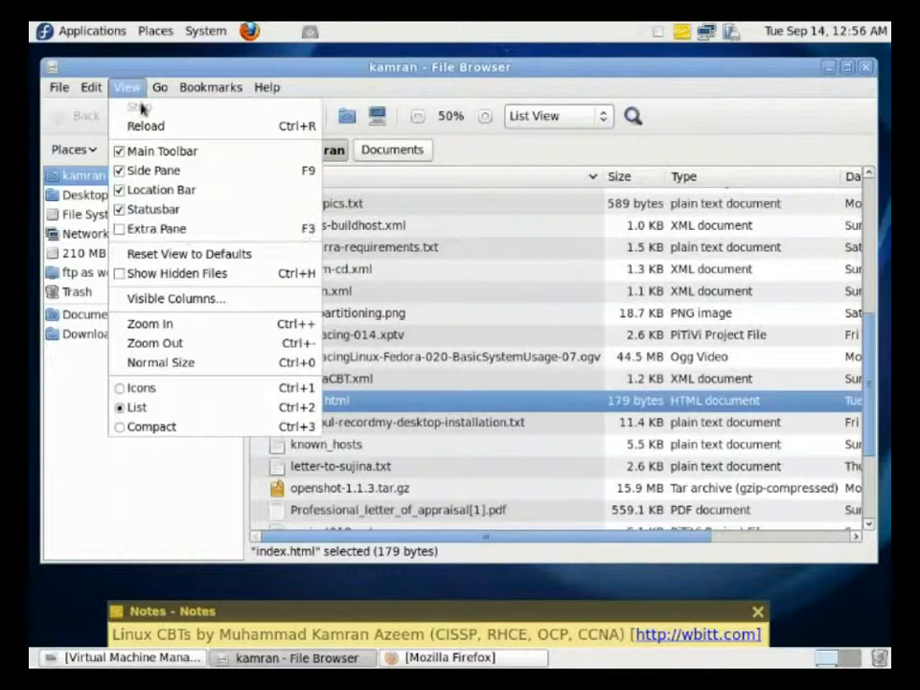
click(182, 230)
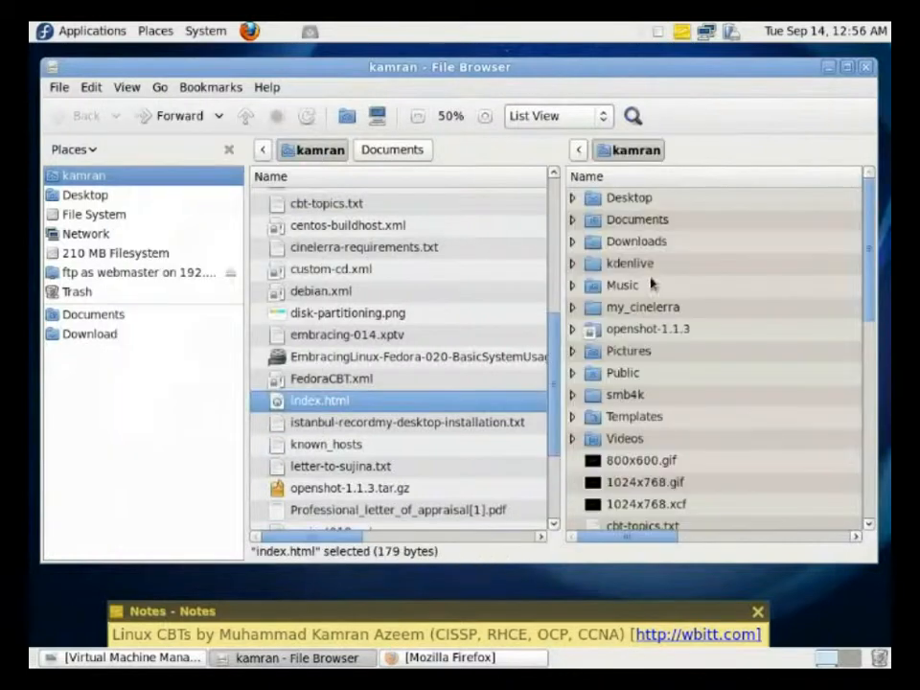
drag(561, 374, 500, 375)
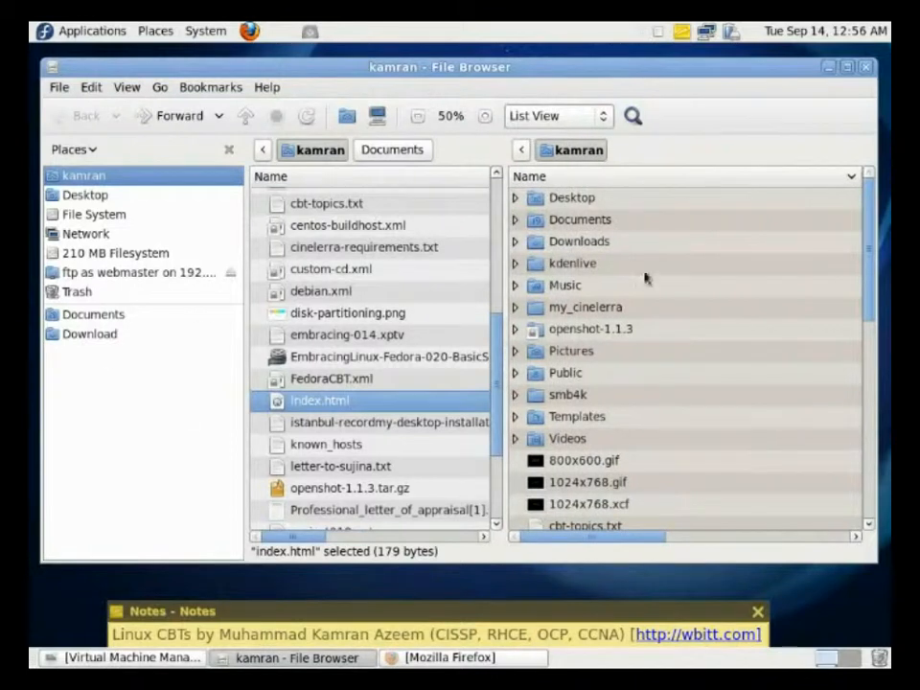
- Show the home folder on the left and the FTP server's files on the right
click(144, 274)
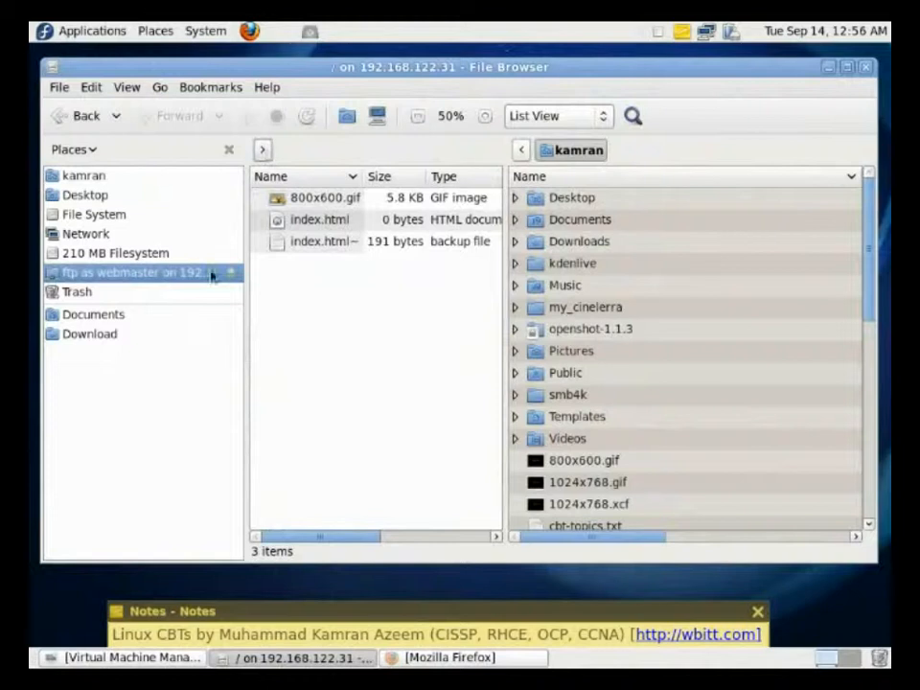
click(76, 123)
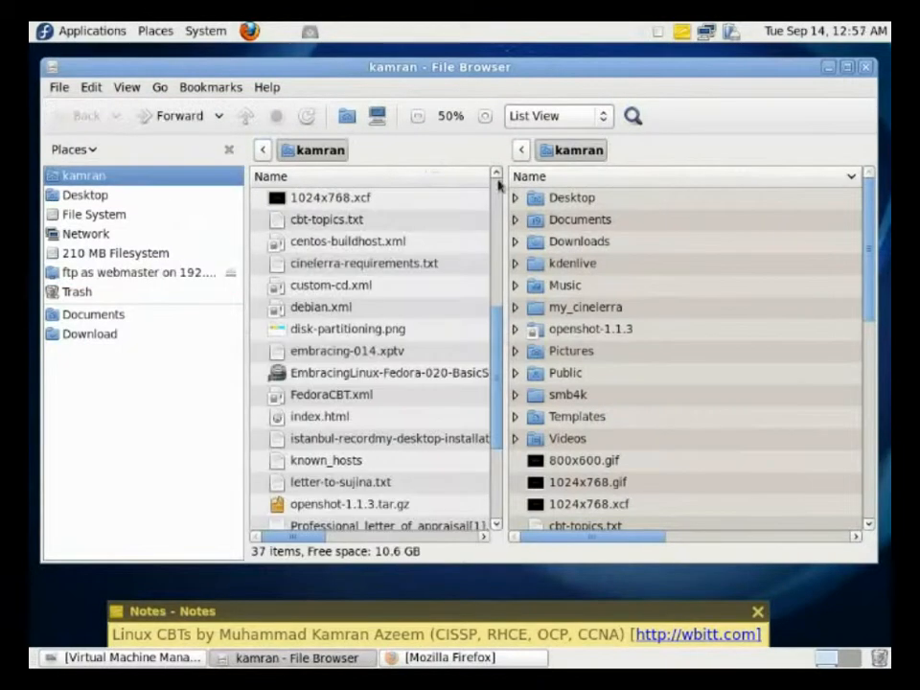
click(738, 244)
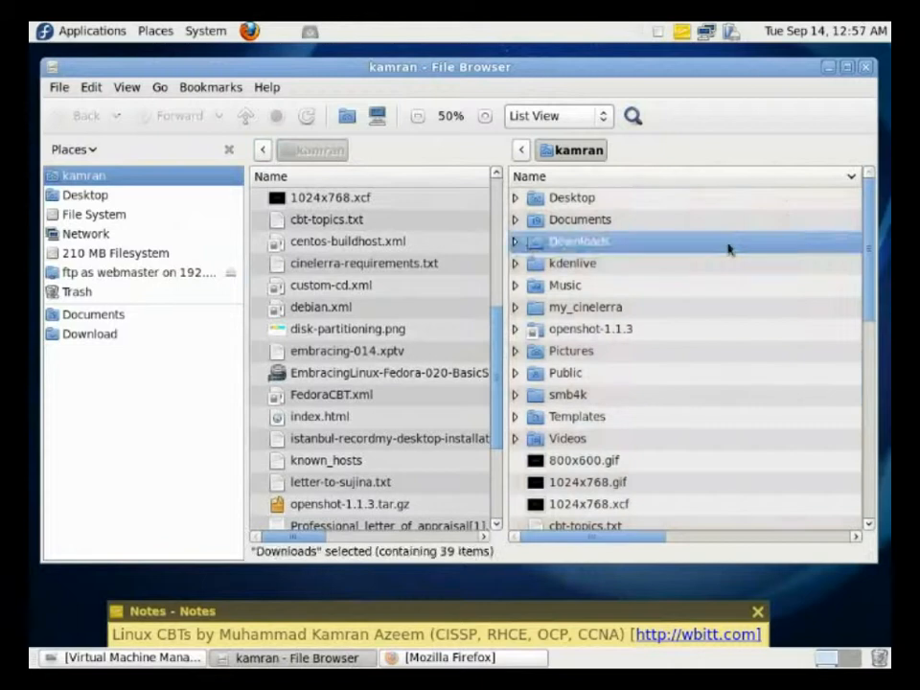
click(149, 272)
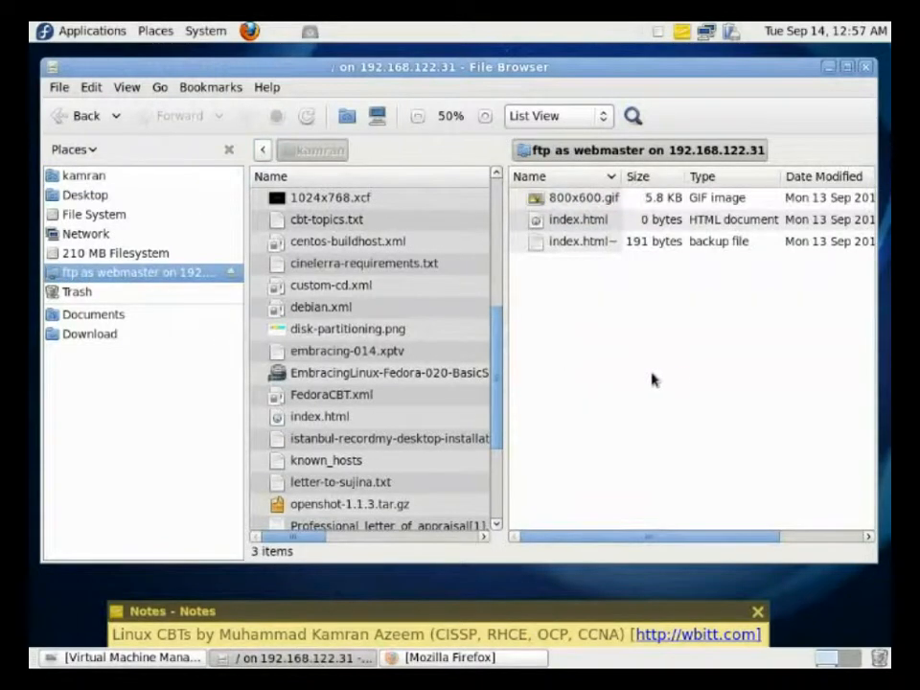
click(346, 419)
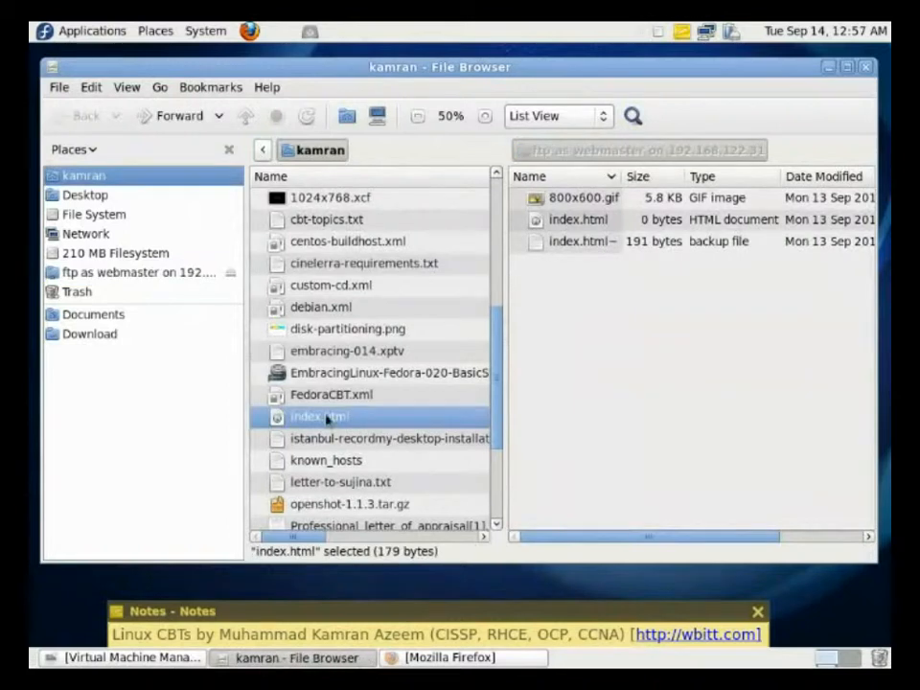
- Drag the local index.html onto the FTP server and replace the empty 0-byte copy
drag(329, 419, 580, 338)
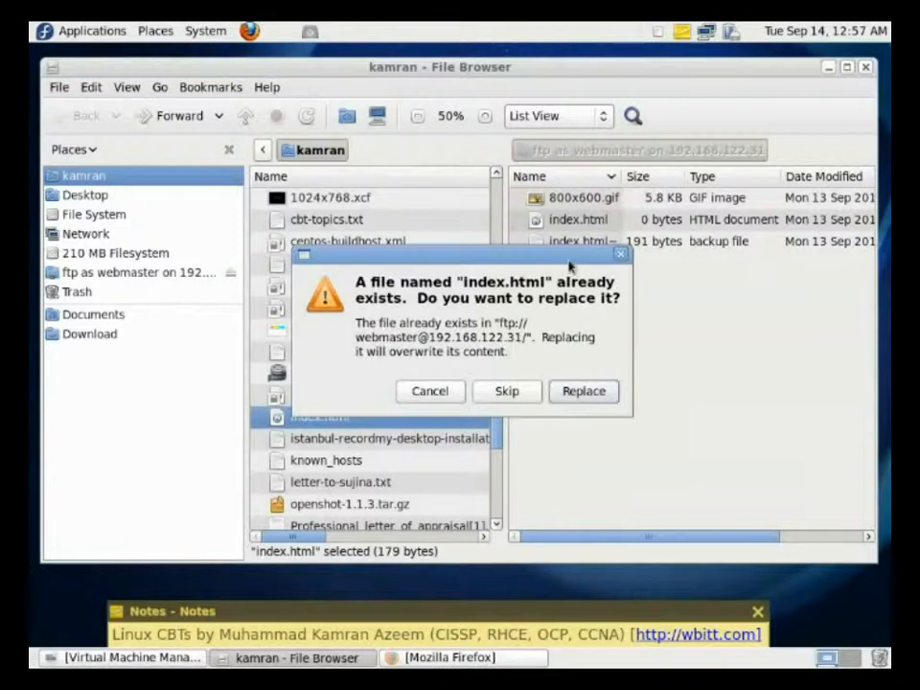
drag(572, 258, 625, 213)
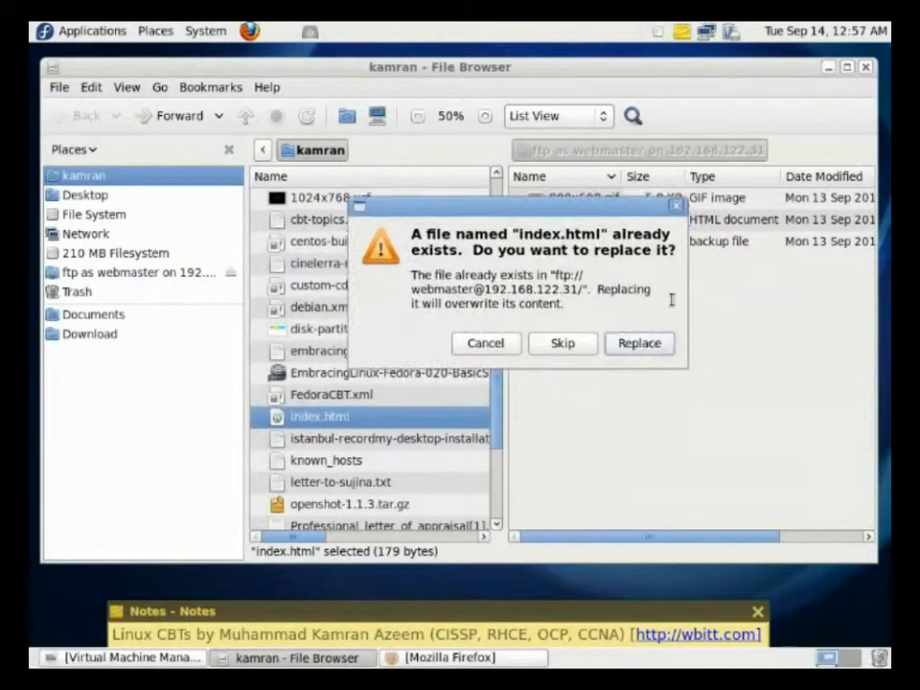
click(652, 343)
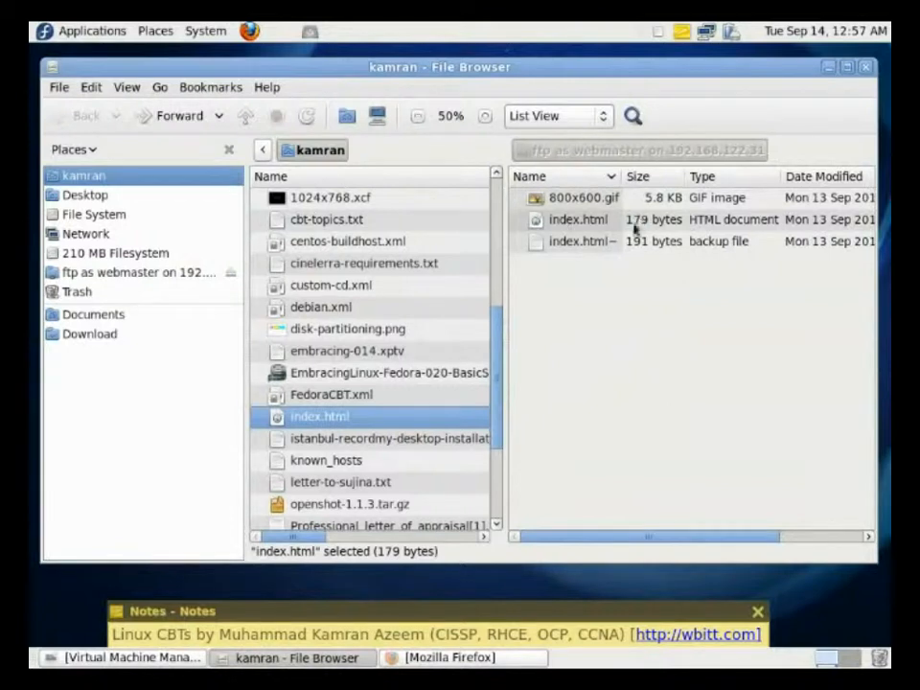
- Open the Properties of the uploaded index.html on the FTP server
click(600, 228)
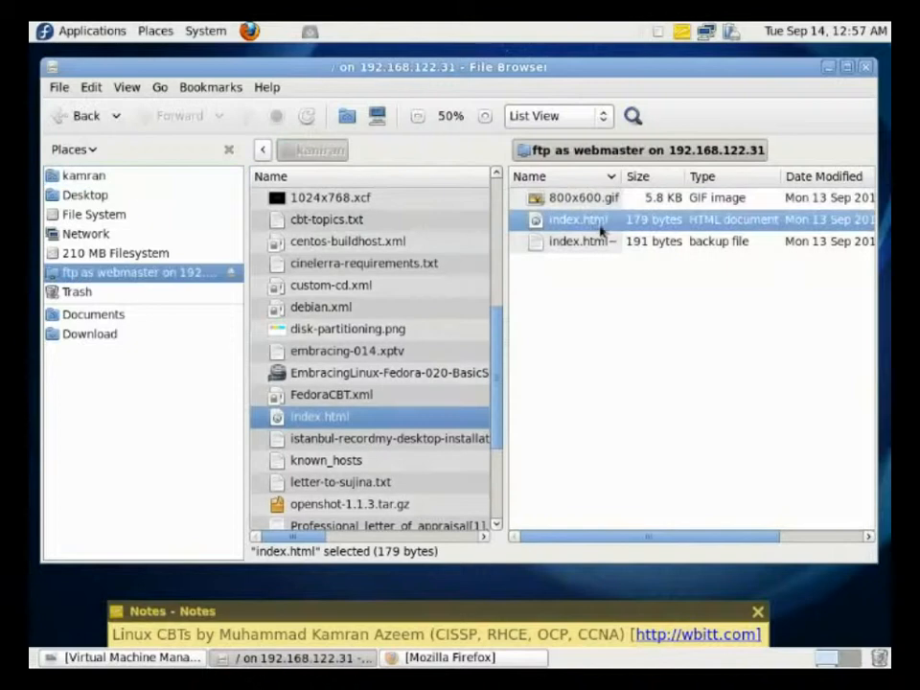
click(664, 527)
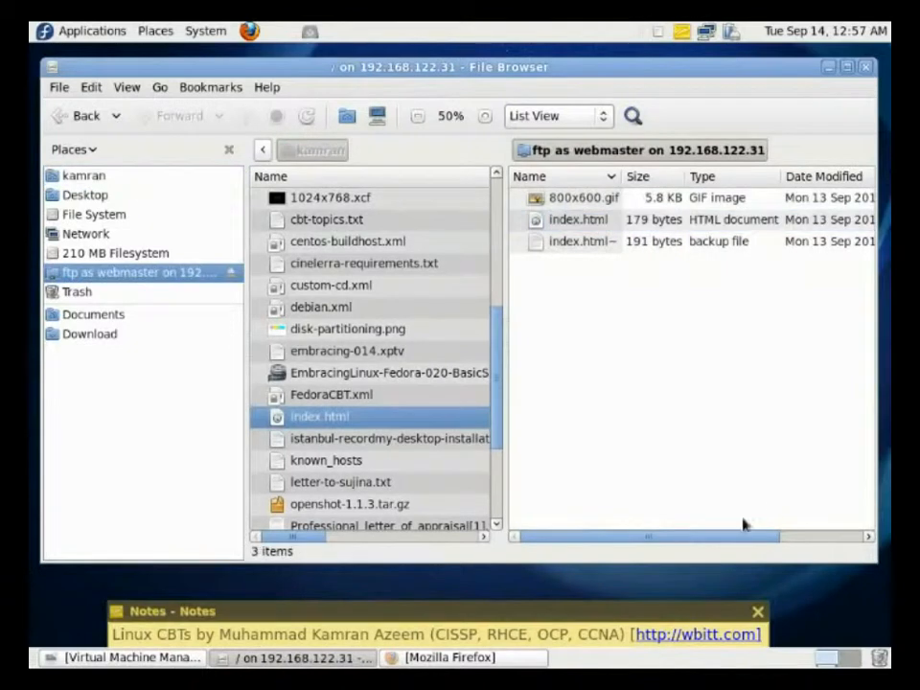
drag(717, 539, 586, 555)
right_click(573, 222)
click(686, 431)
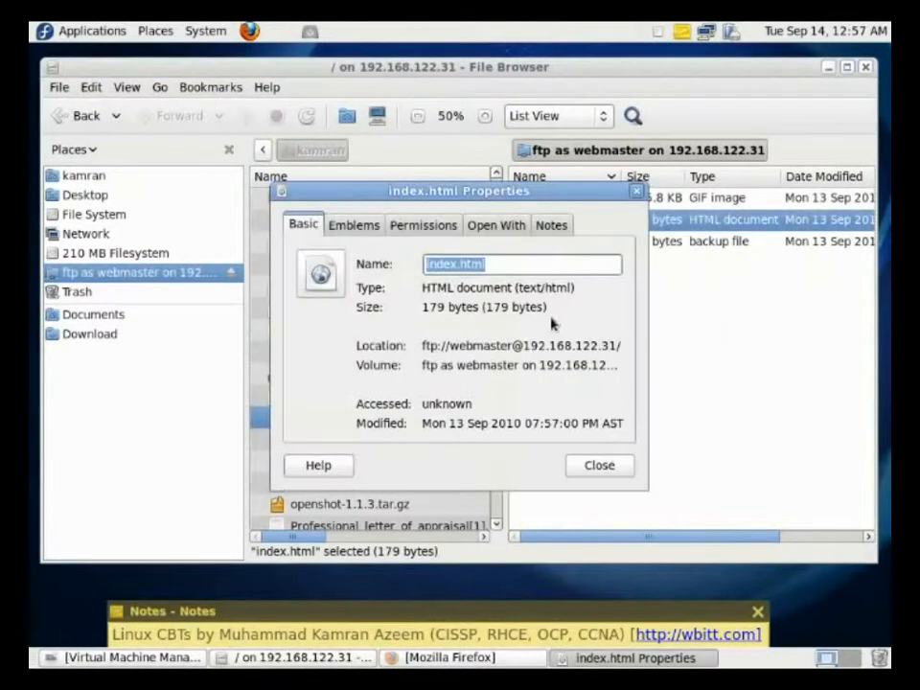
- Review the file's Permissions, Emblems, Open With and Notes tabs, then bring Firefox forward
click(418, 226)
click(369, 228)
click(421, 226)
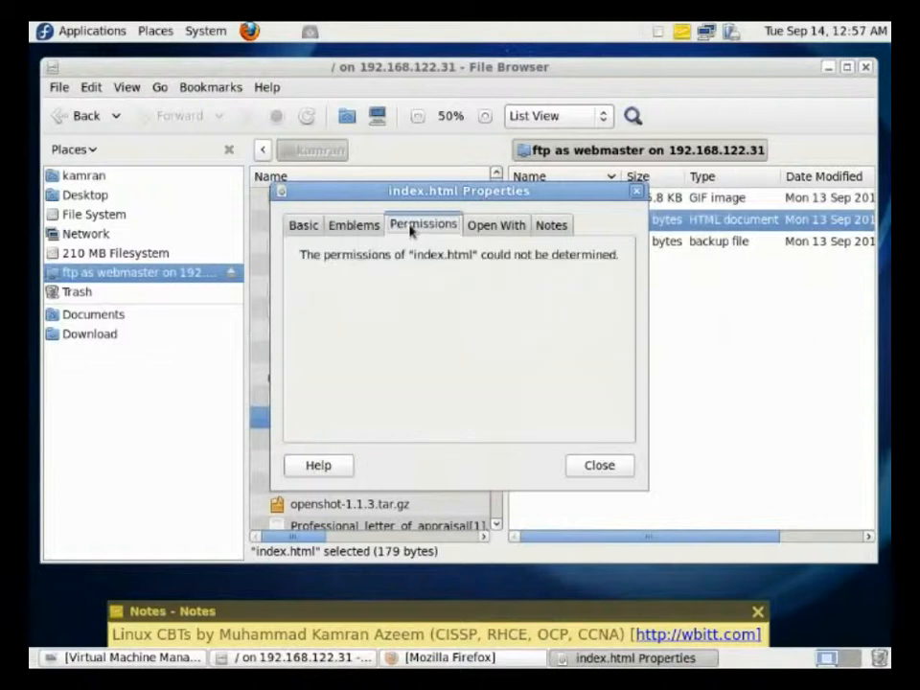
click(498, 228)
click(546, 228)
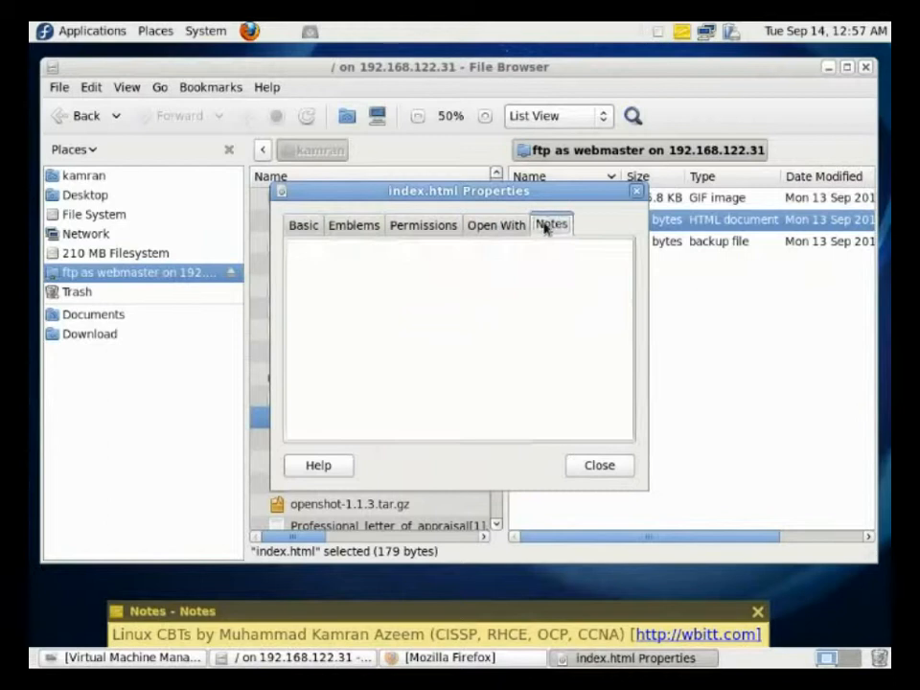
click(304, 227)
click(599, 465)
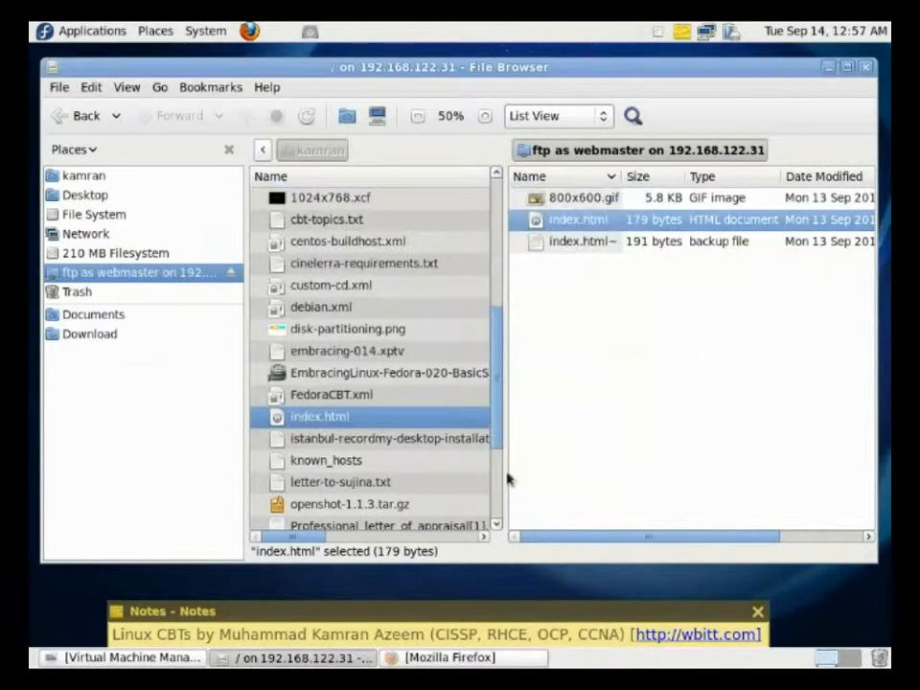
click(458, 661)
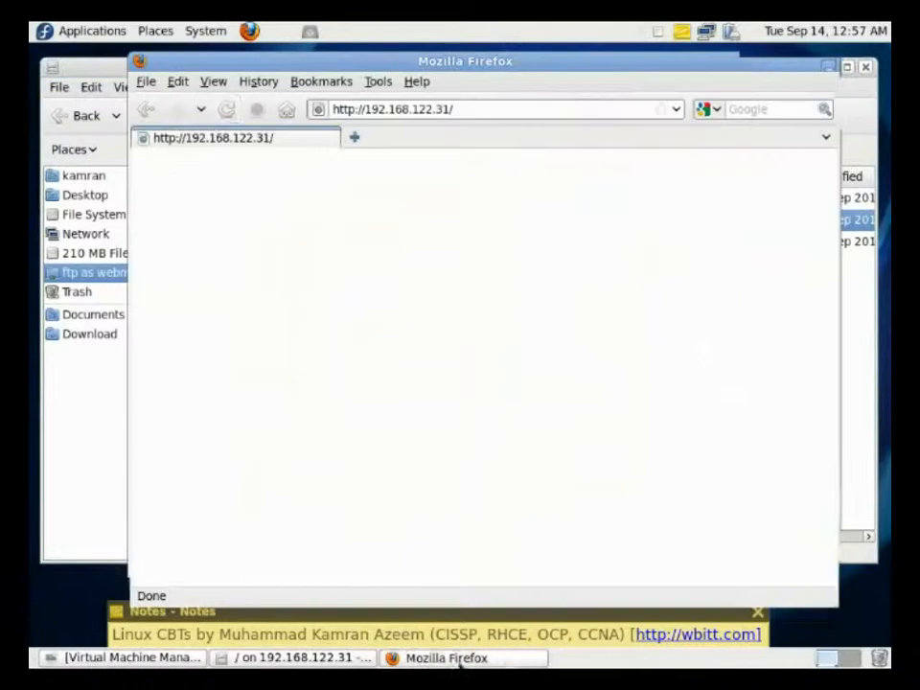
click(224, 111)
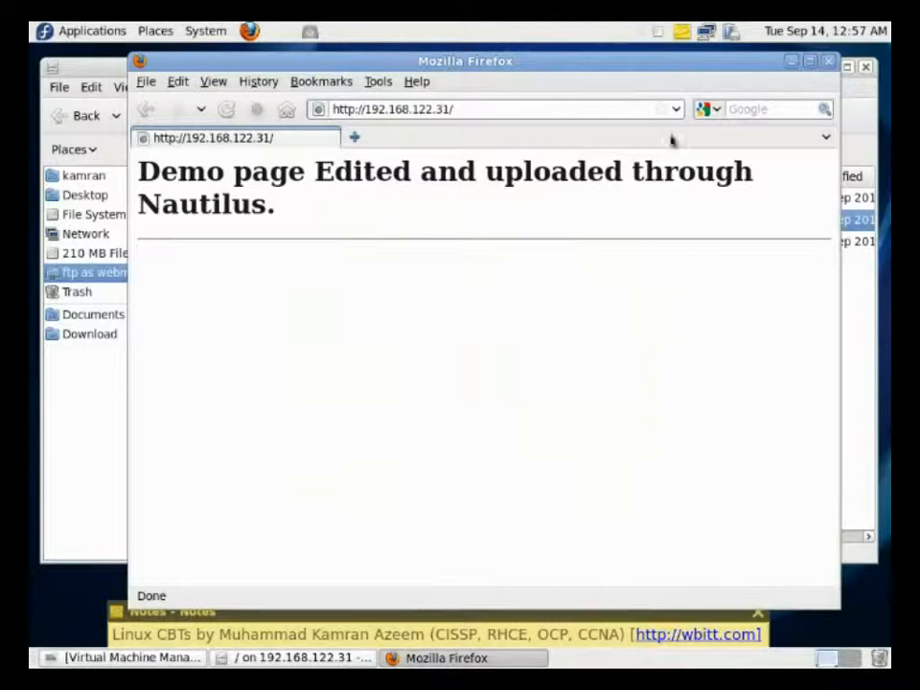
click(829, 65)
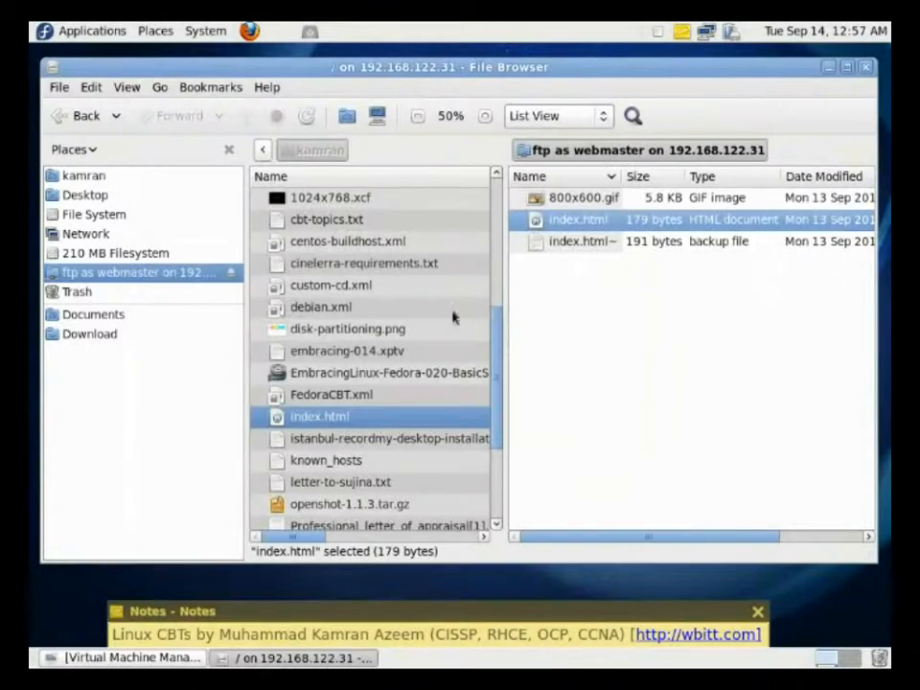
- Upload the home Music folder to the FTP server and check its .ogg, .flac and .mp3 files
drag(489, 348, 494, 243)
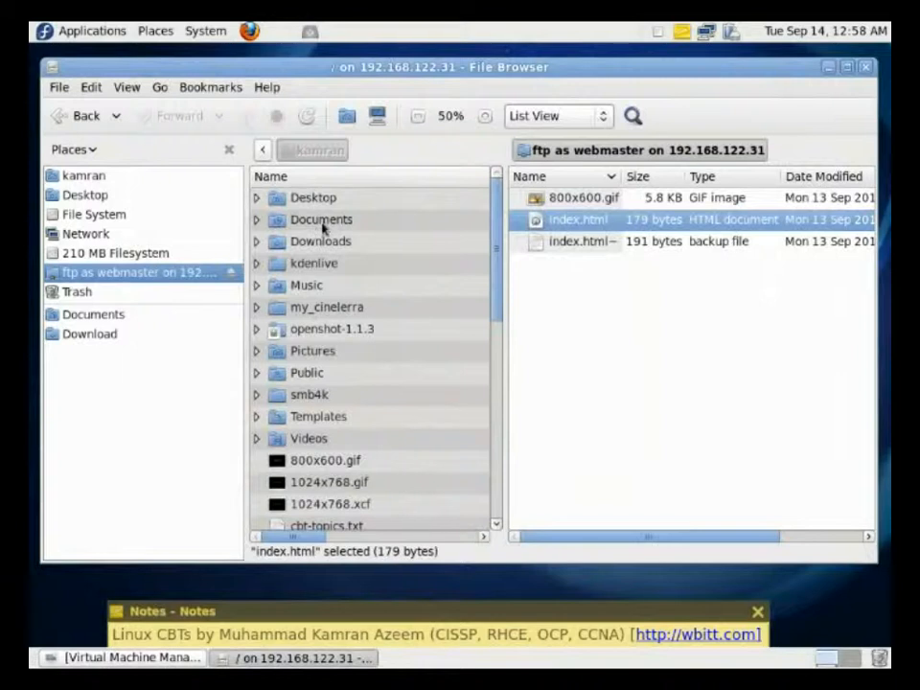
click(304, 291)
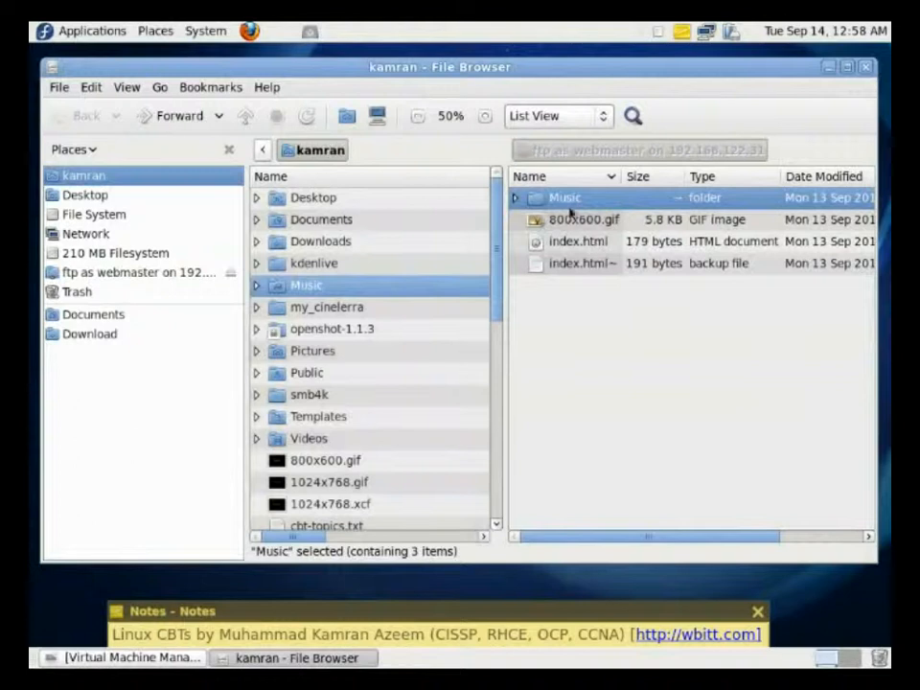
click(515, 198)
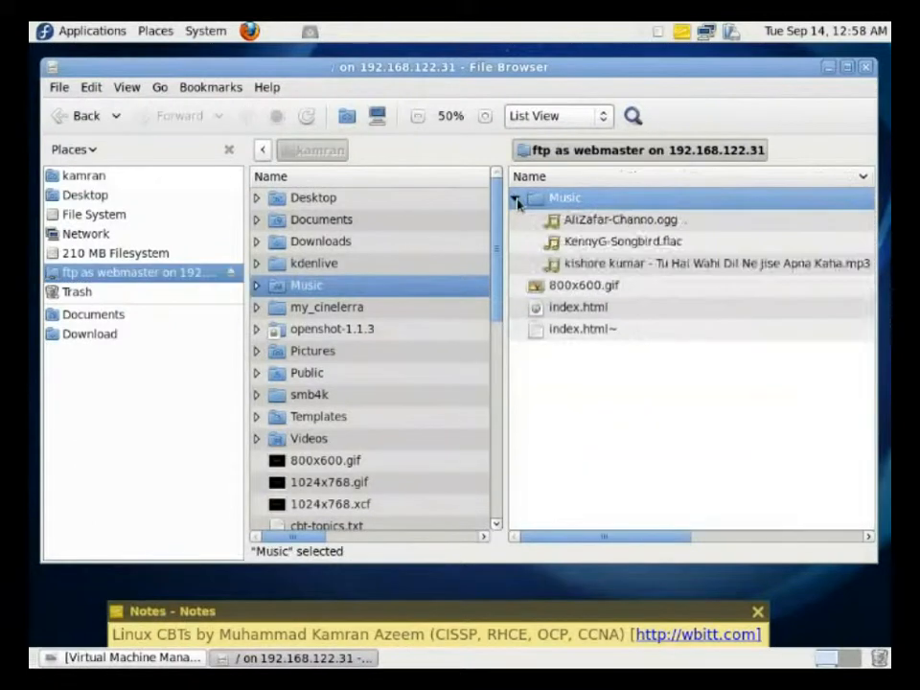
click(516, 199)
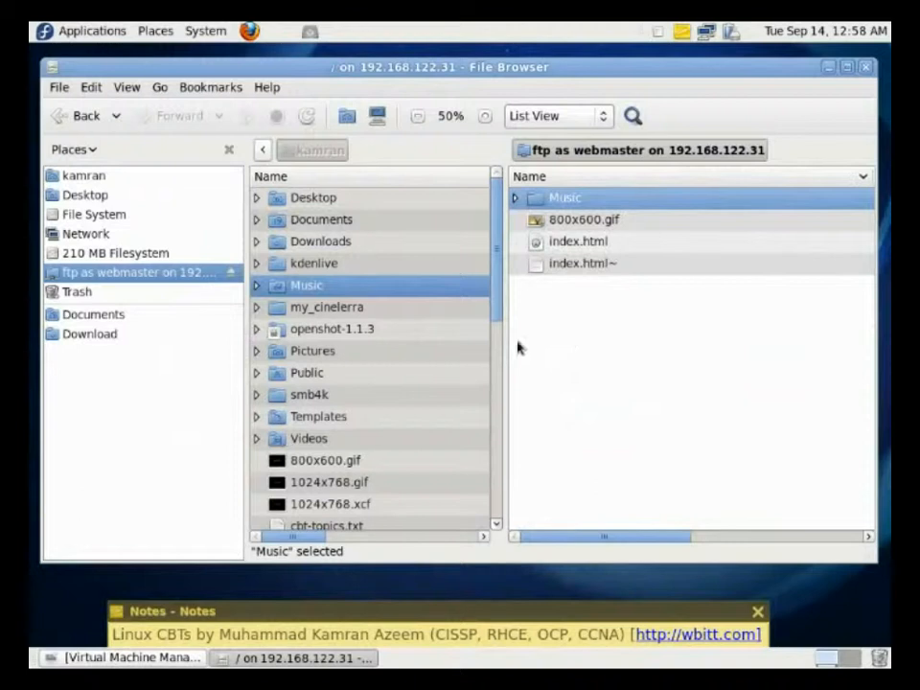
click(428, 393)
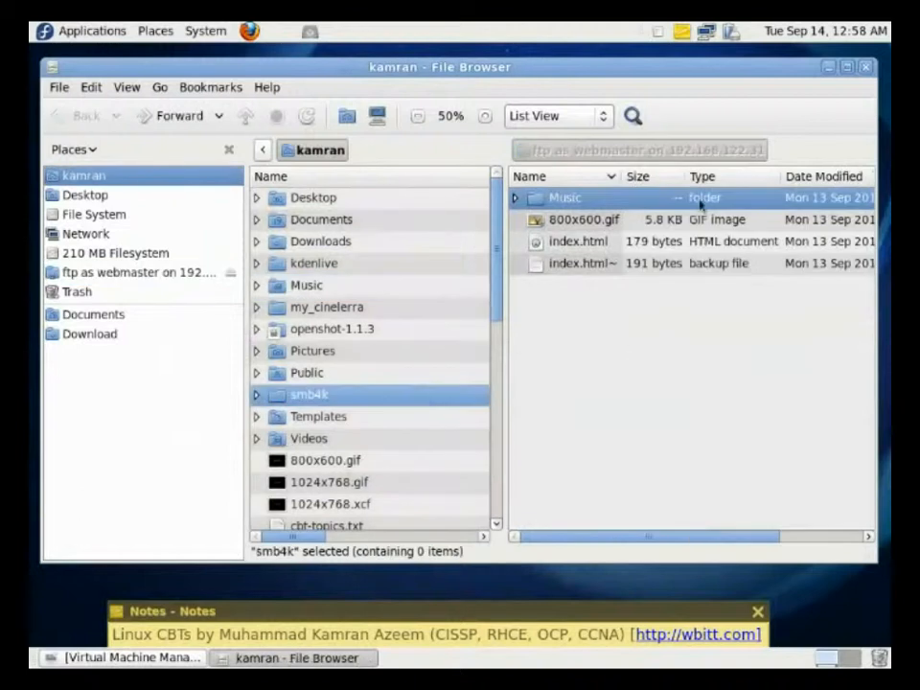
- Turn off the Extra Pane, show the ftp place's files, and unmount the FTP connection
click(125, 88)
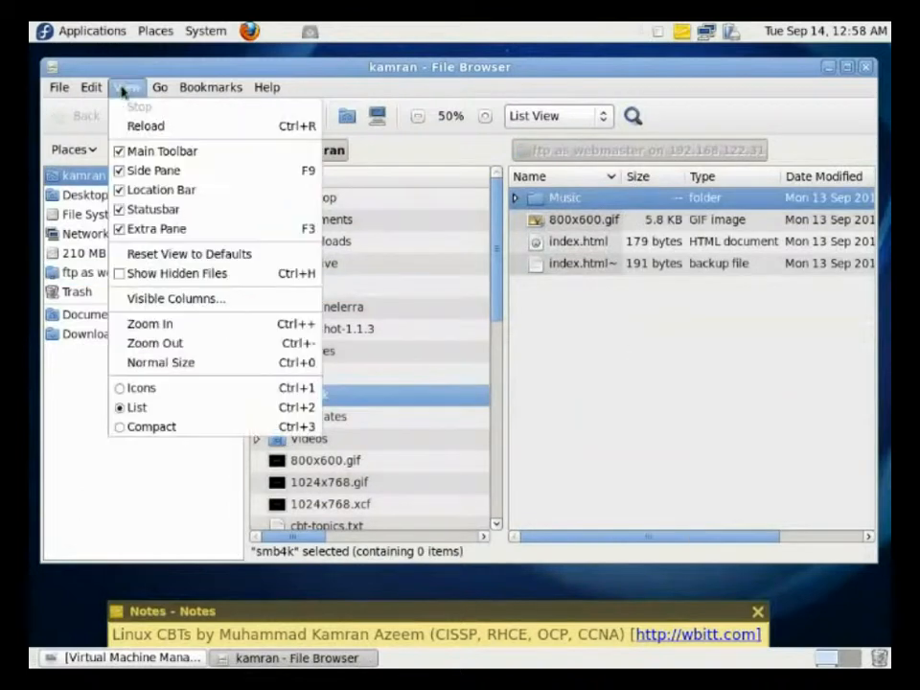
click(203, 229)
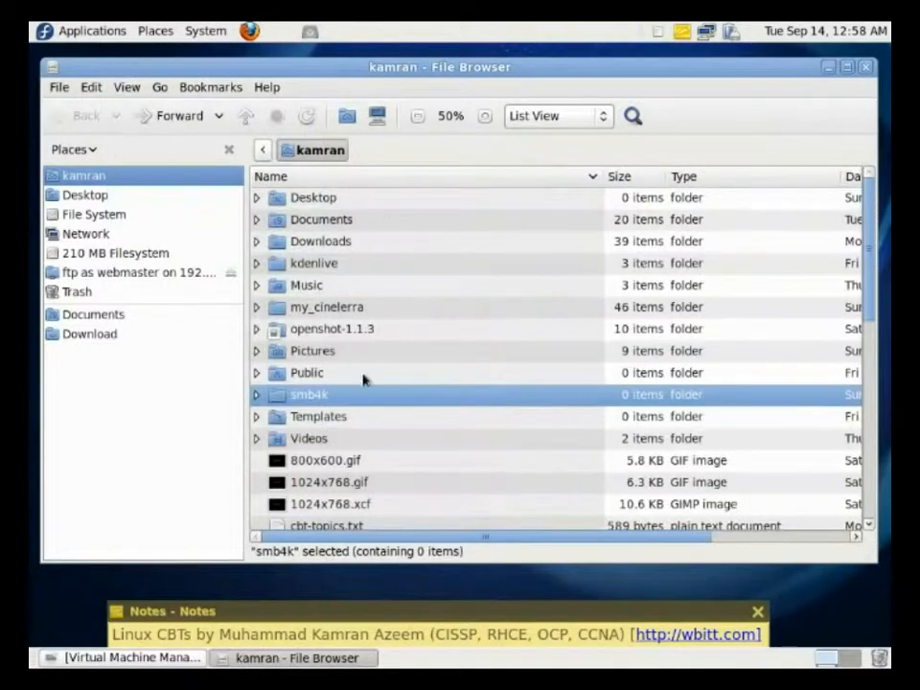
click(165, 274)
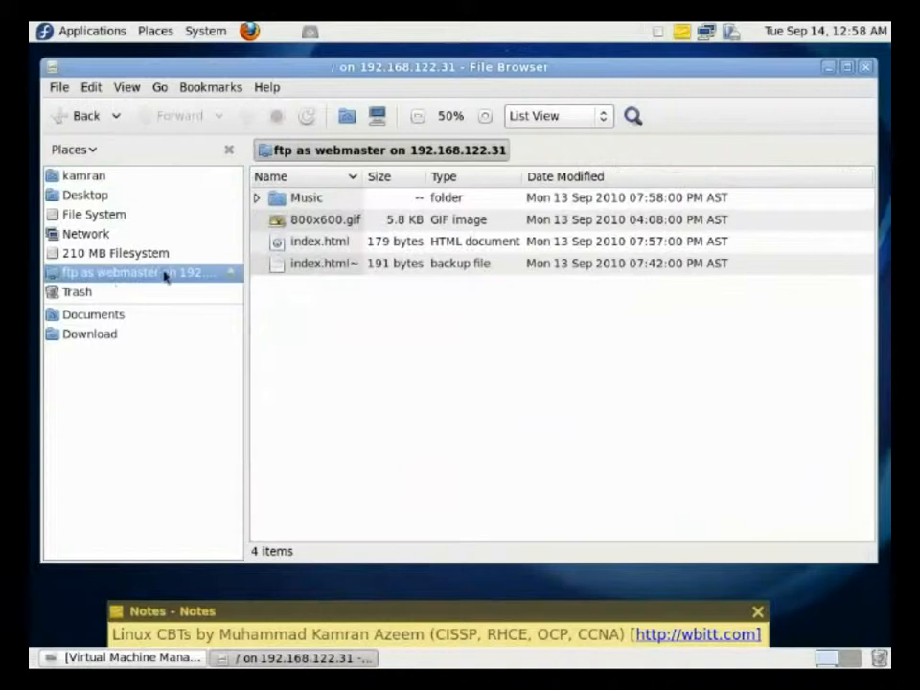
right_click(108, 278)
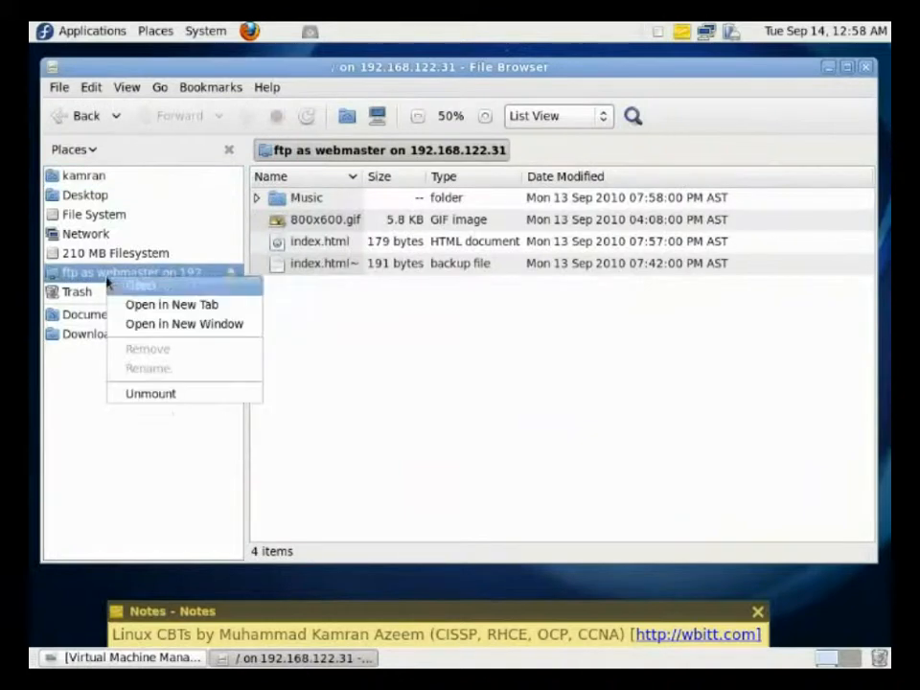
click(178, 394)
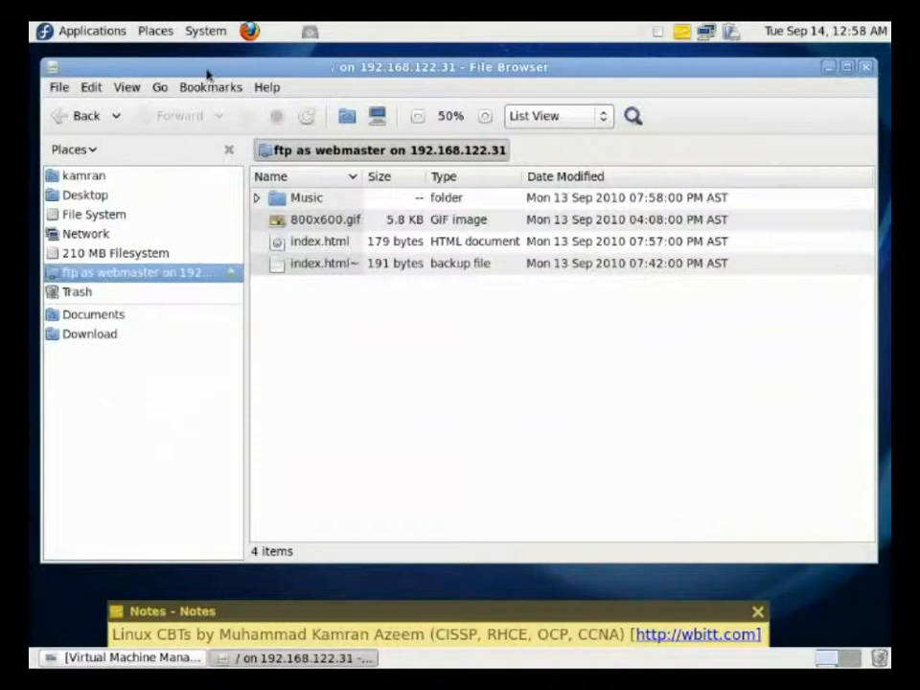
- Unmount the FTP share at 192.168.122.31 from the desktop icon and sidebar
drag(206, 69, 349, 55)
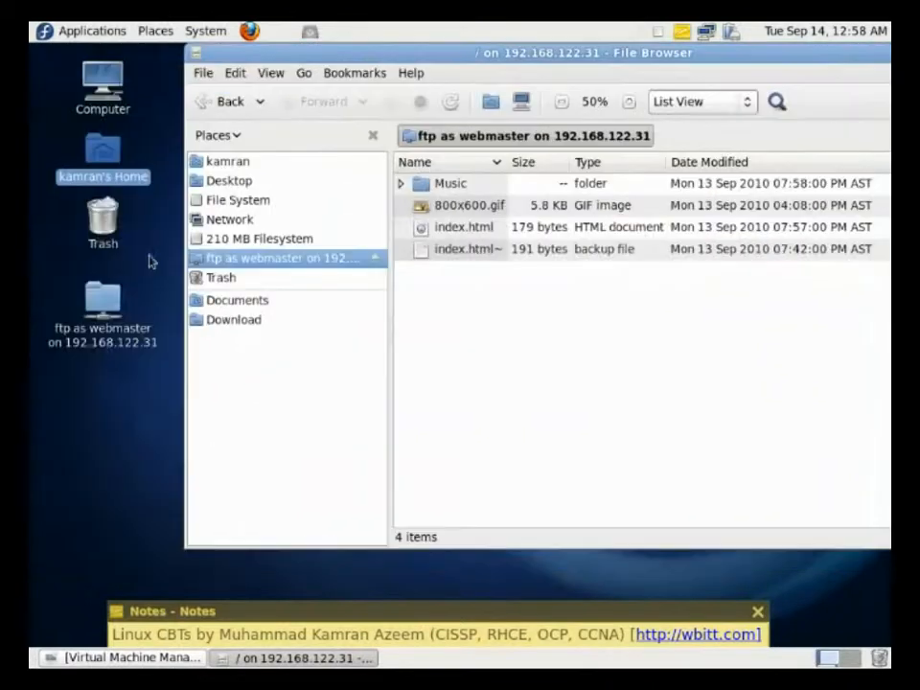
right_click(103, 343)
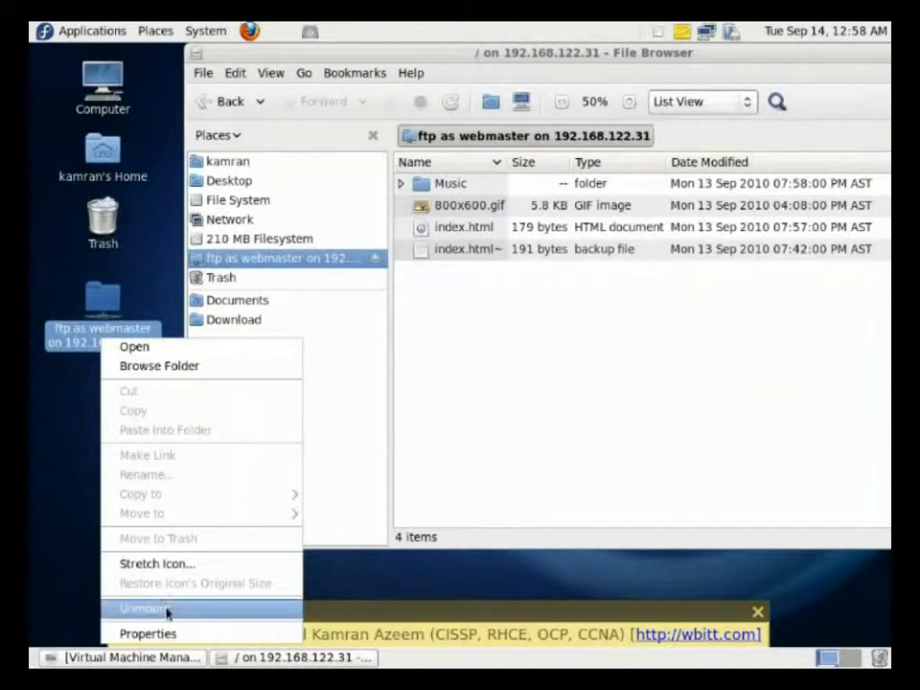
click(345, 415)
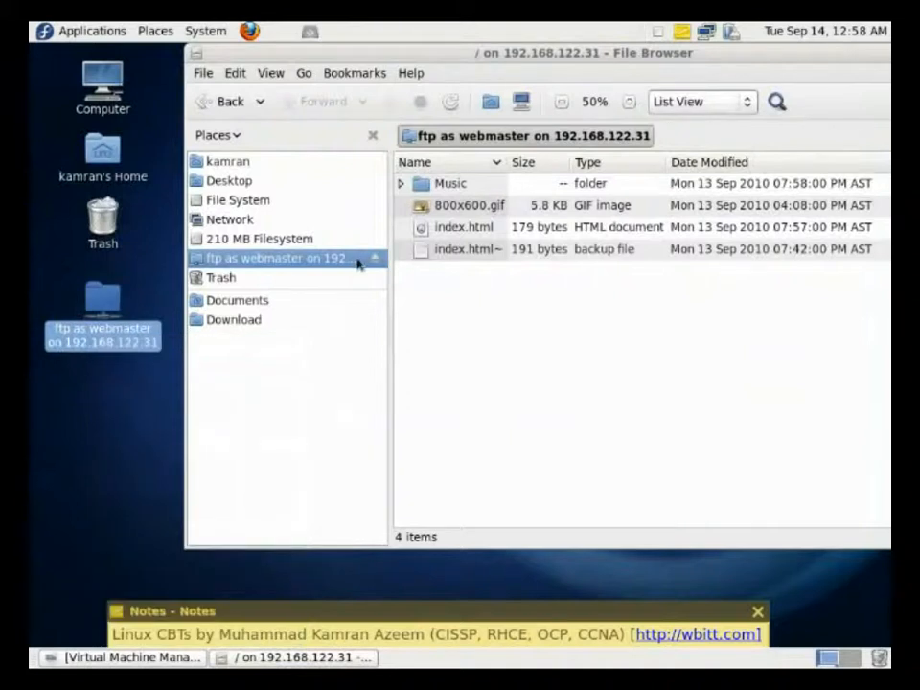
right_click(358, 261)
click(410, 376)
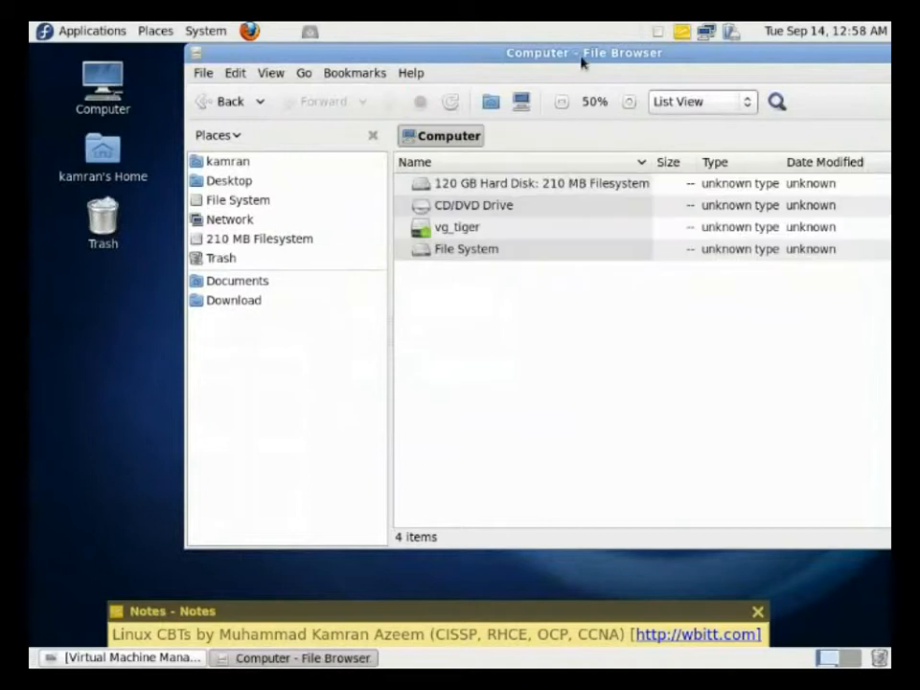
- Move the file browser aside to uncover the desktop icons, then close it
drag(580, 55, 422, 78)
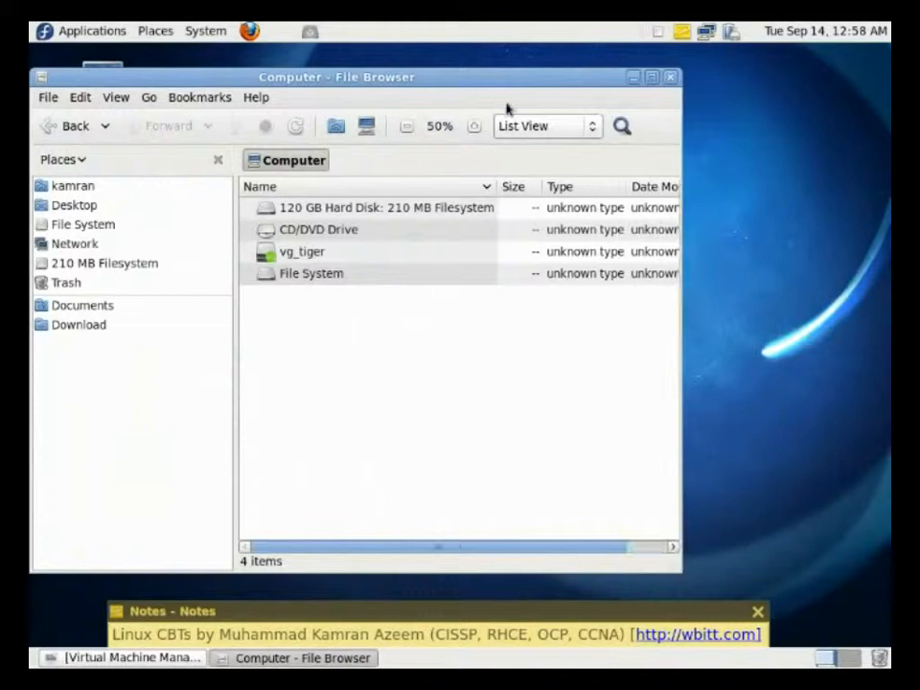
drag(505, 77, 586, 76)
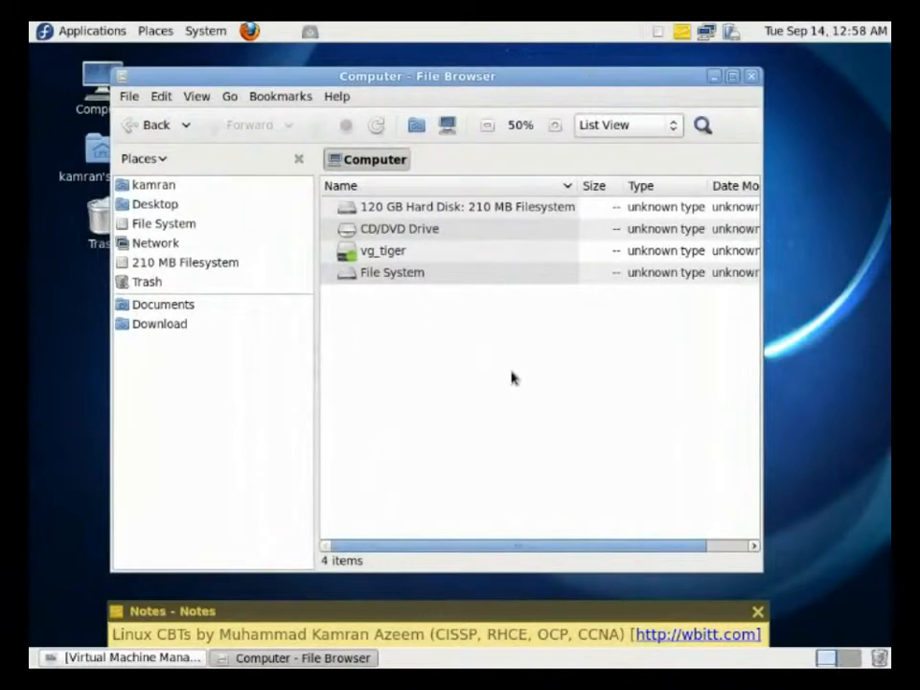
click(753, 76)
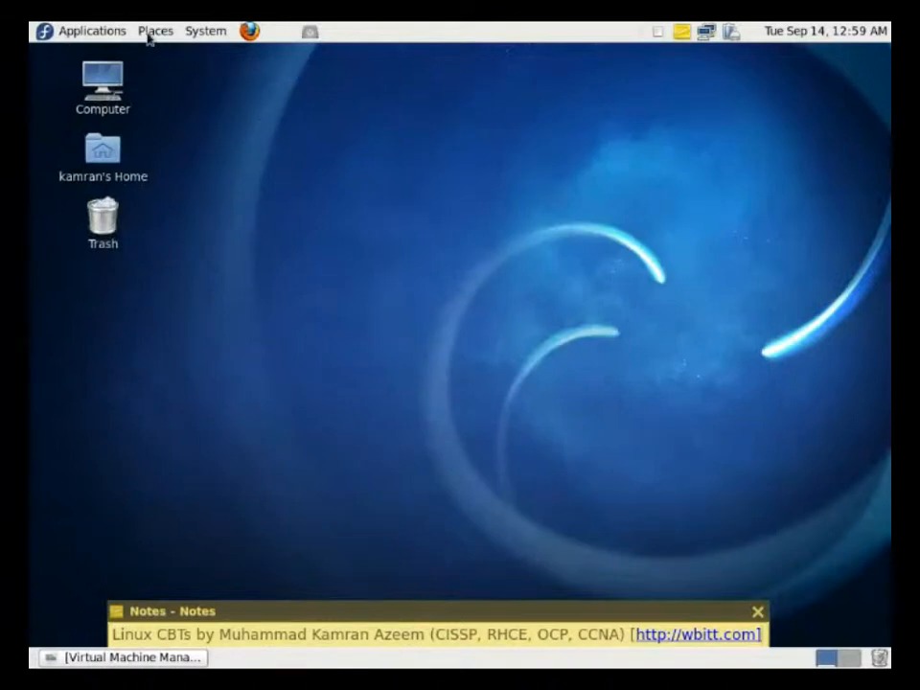
- Launch gFTP from Applications > Internet and move its window right
click(84, 31)
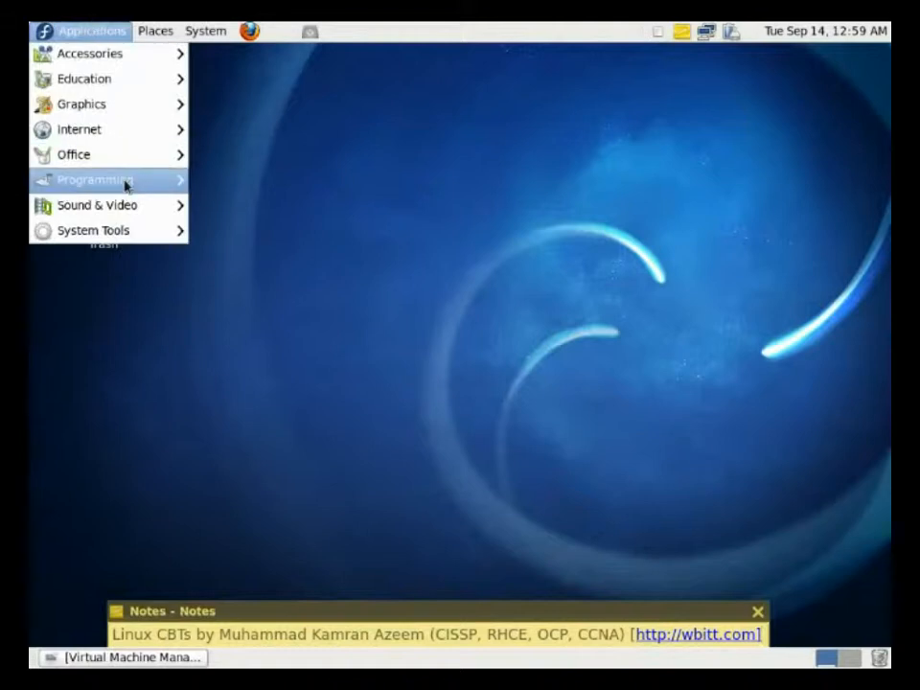
mouse_move(139, 214)
mouse_move(135, 133)
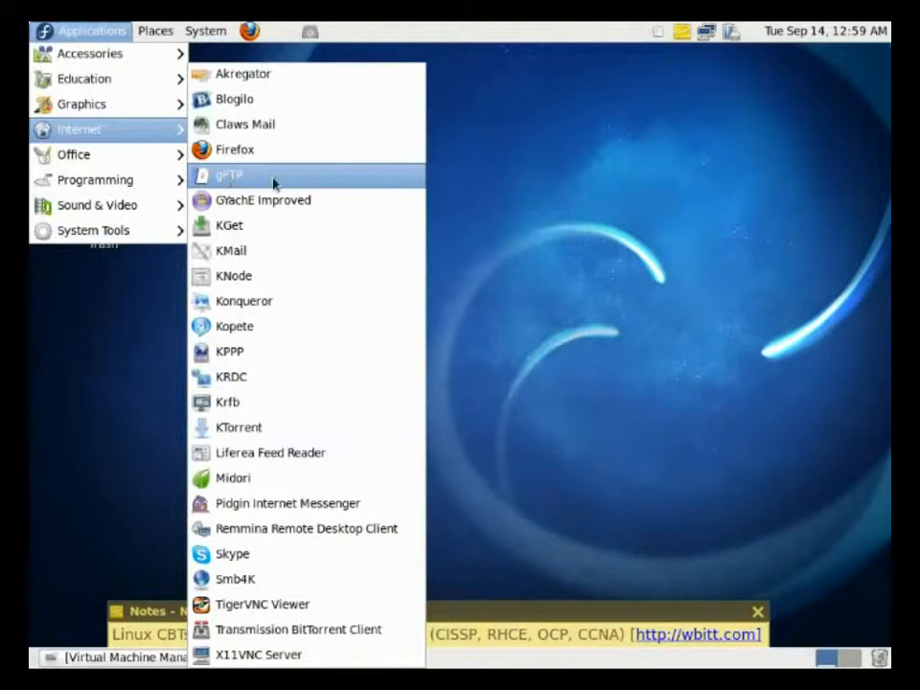
click(293, 179)
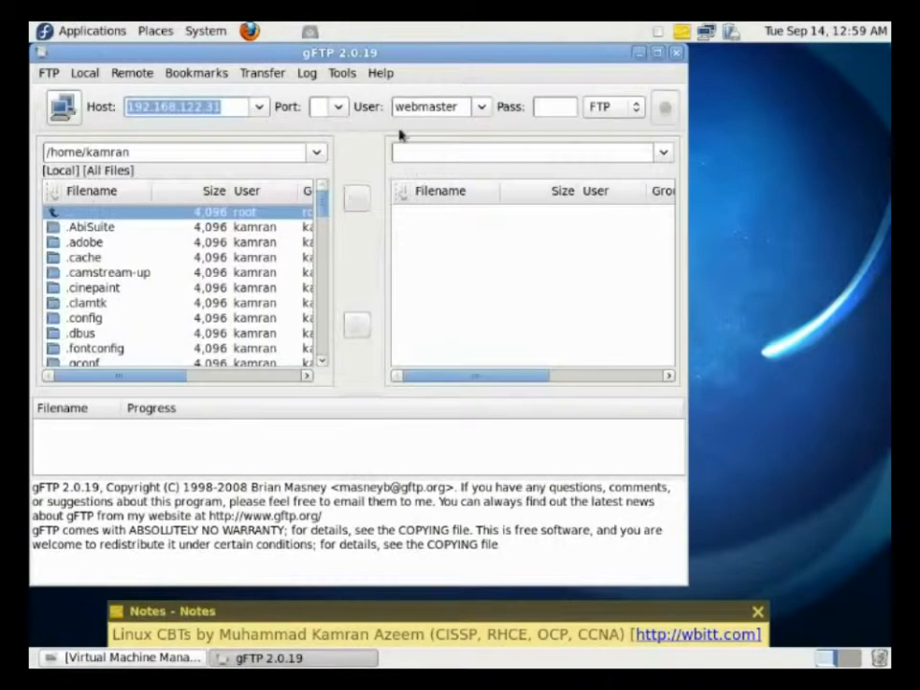
drag(423, 59, 501, 62)
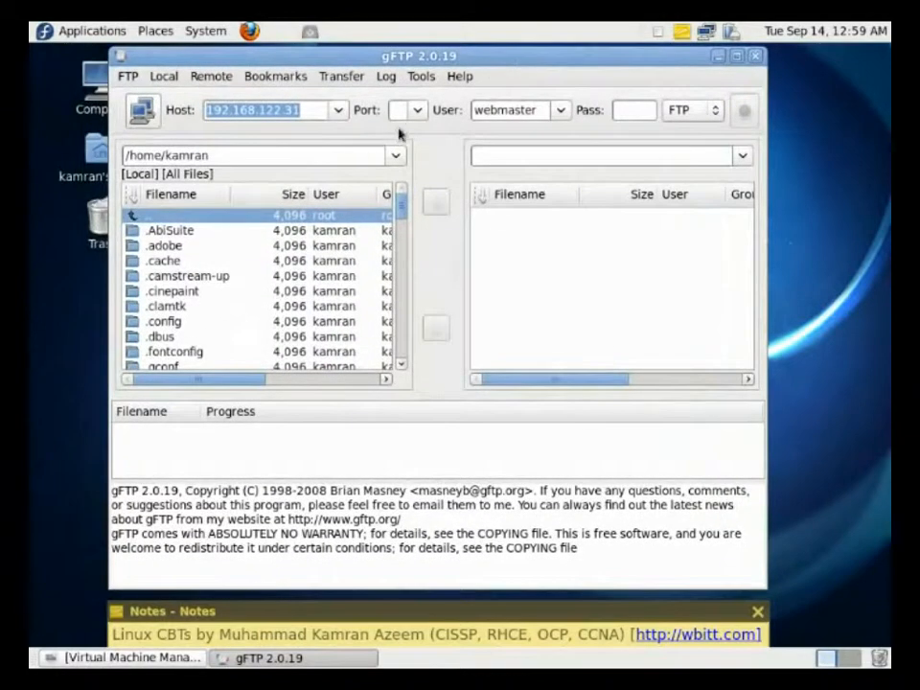
- Enter the account password and connect to 192.168.122.31 as webmaster
triple_click(240, 153)
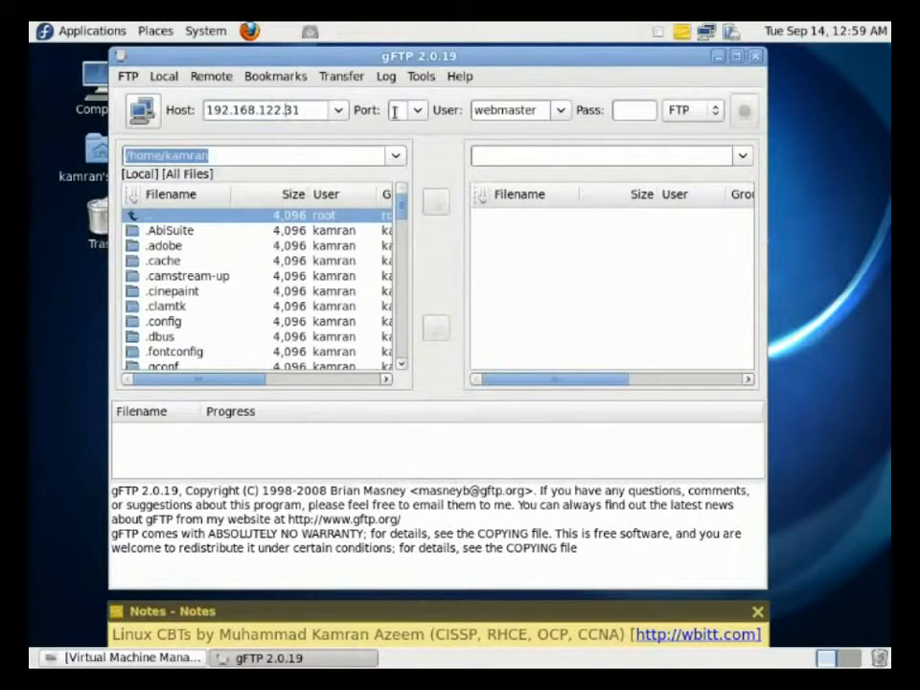
click(641, 109)
text(••••••)
click(143, 111)
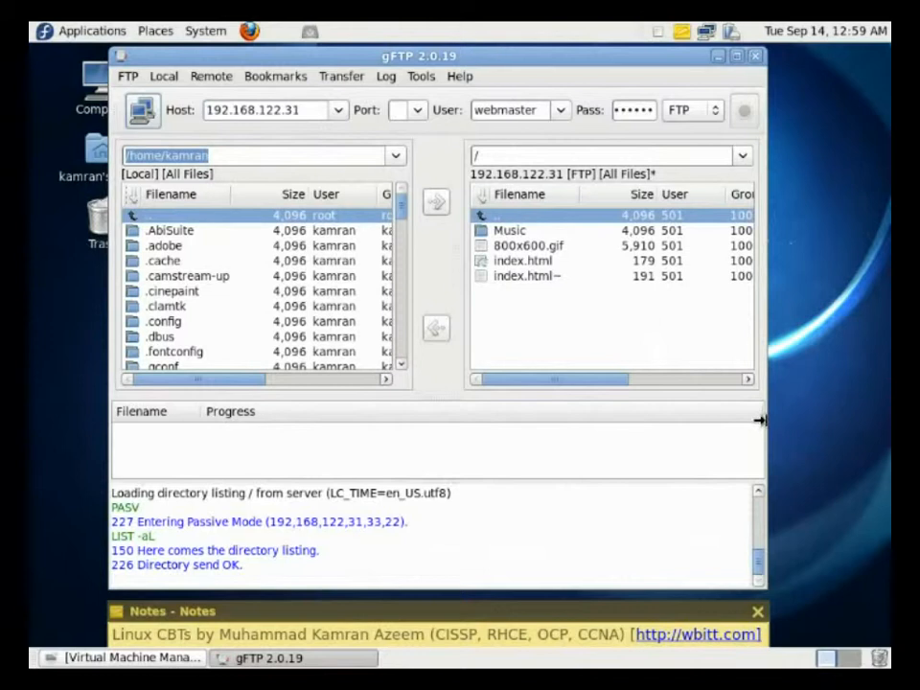
drag(762, 418, 849, 426)
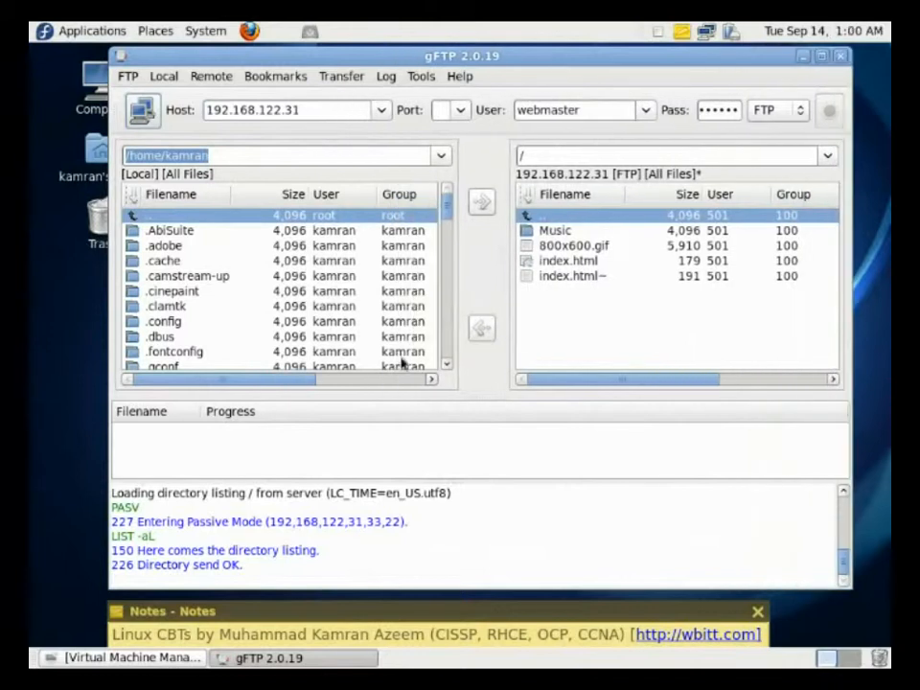
- Scroll through the local file list and select index.html
scroll(196, 321, down, 5)
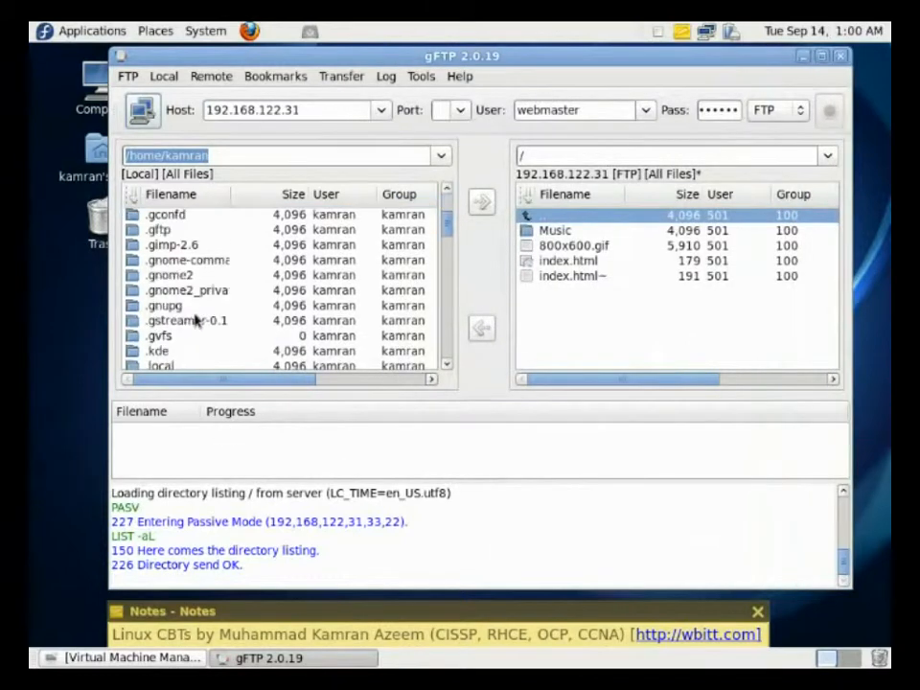
scroll(195, 321, down, 5)
scroll(196, 321, down, 5)
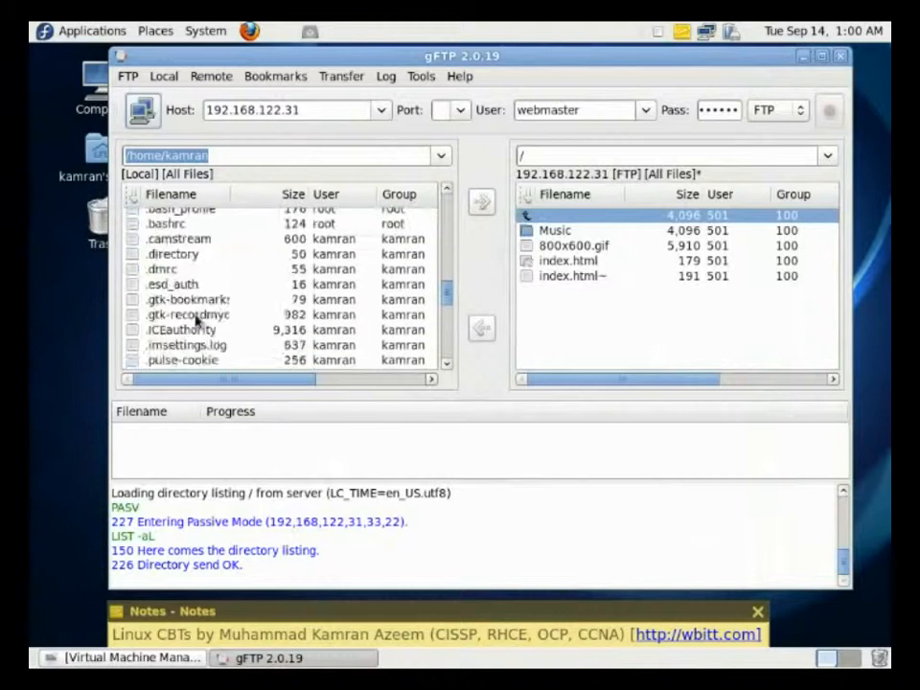
scroll(196, 321, down, 12)
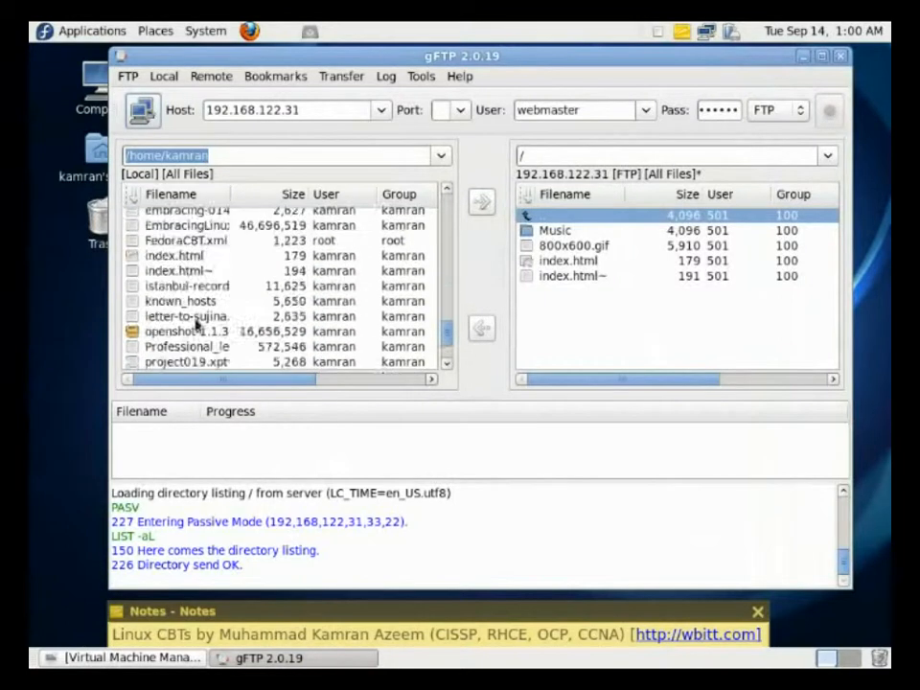
scroll(195, 326, down, 3)
scroll(182, 307, up, 1)
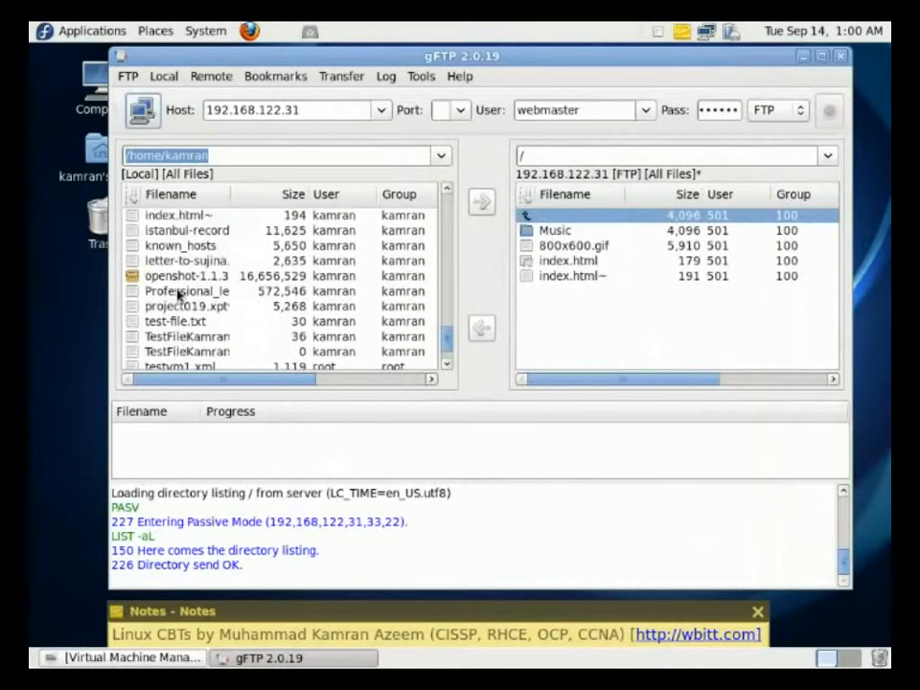
scroll(178, 294, up, 1)
click(189, 228)
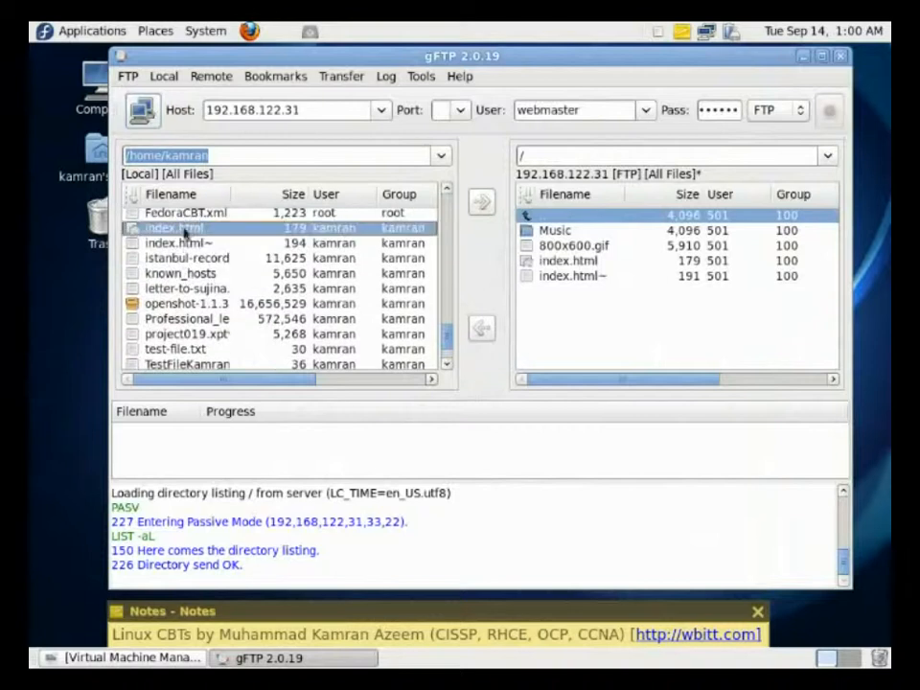
- Try Edit... on index.html and highlight the 'You must specify an editor' log error
right_click(198, 230)
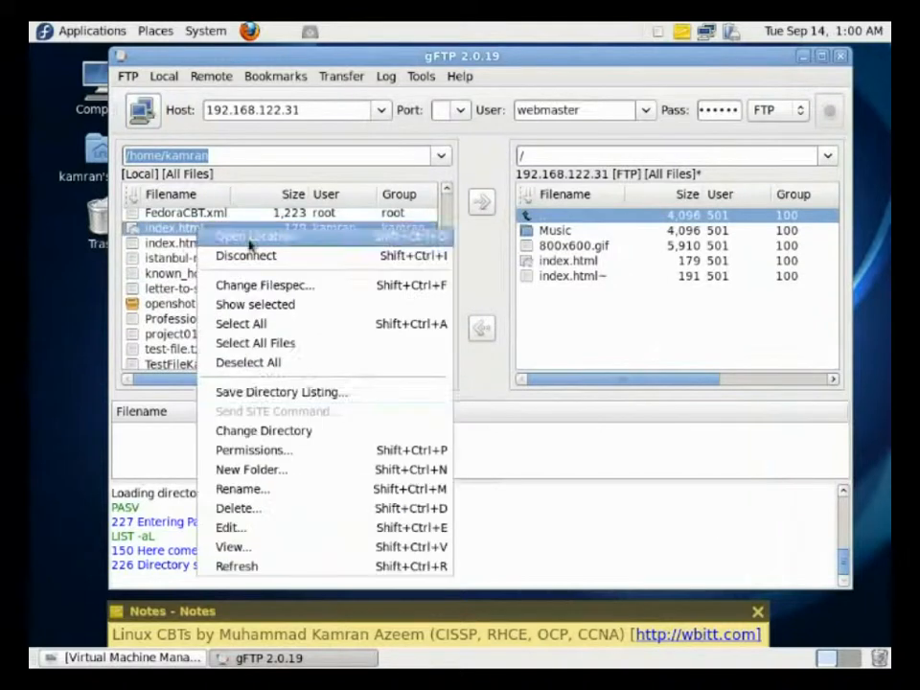
click(307, 529)
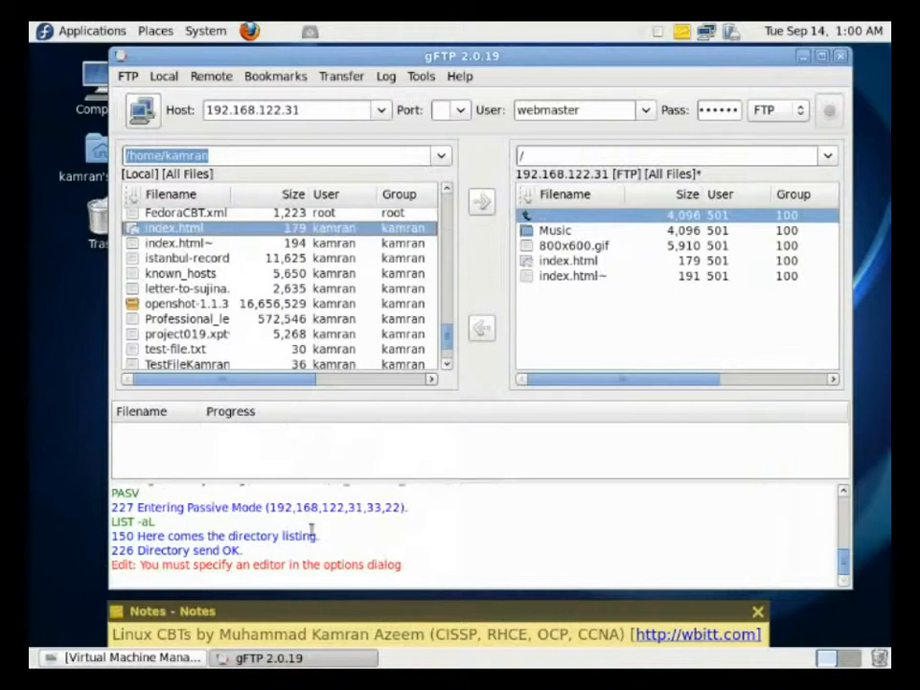
drag(131, 565, 419, 567)
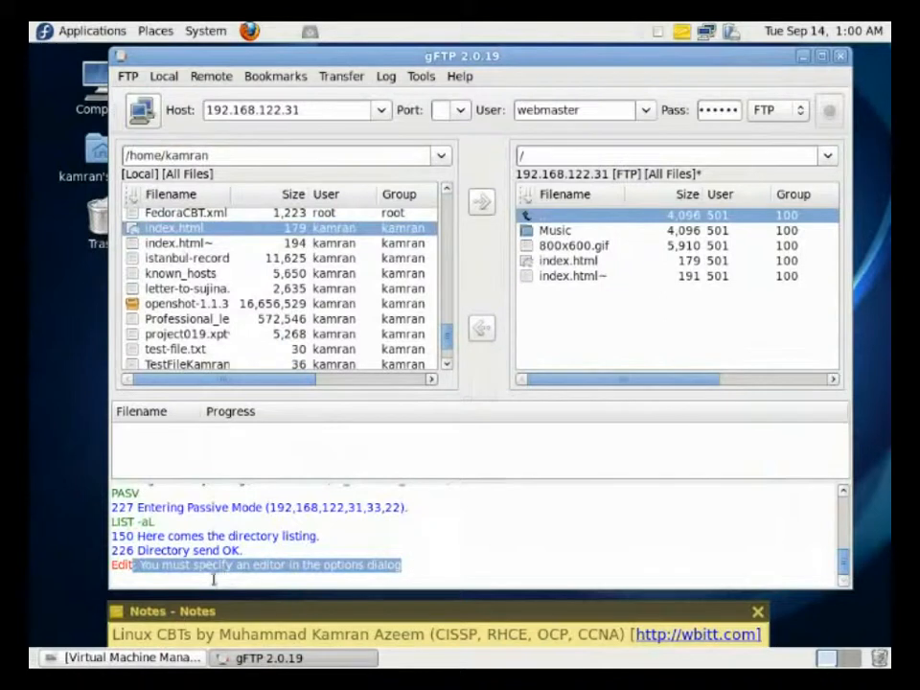
click(94, 164)
- Open the home folder's index.html in the gedit text editor
scroll(476, 386, down, 5)
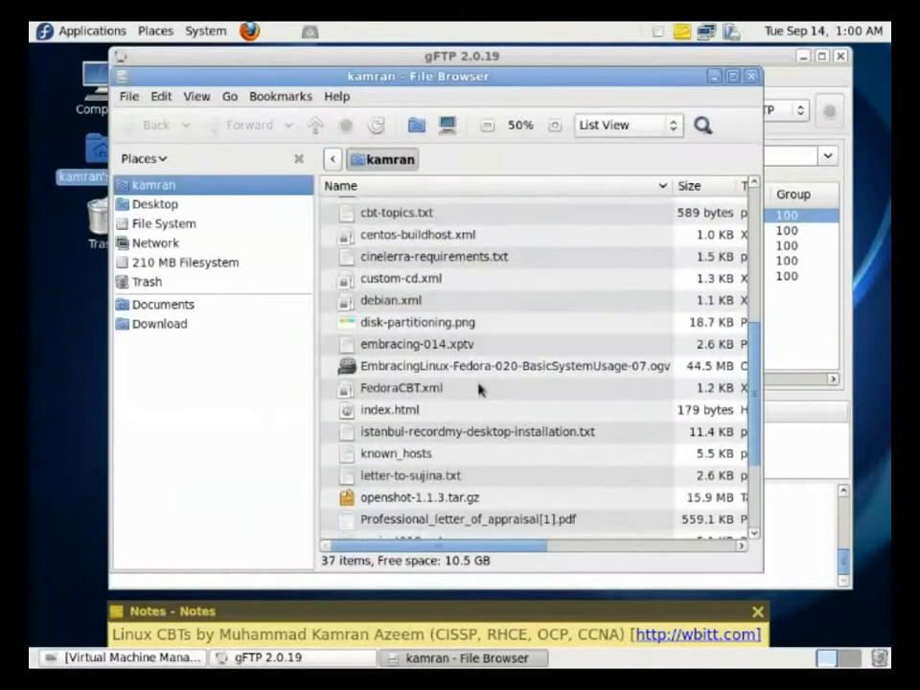
right_click(357, 412)
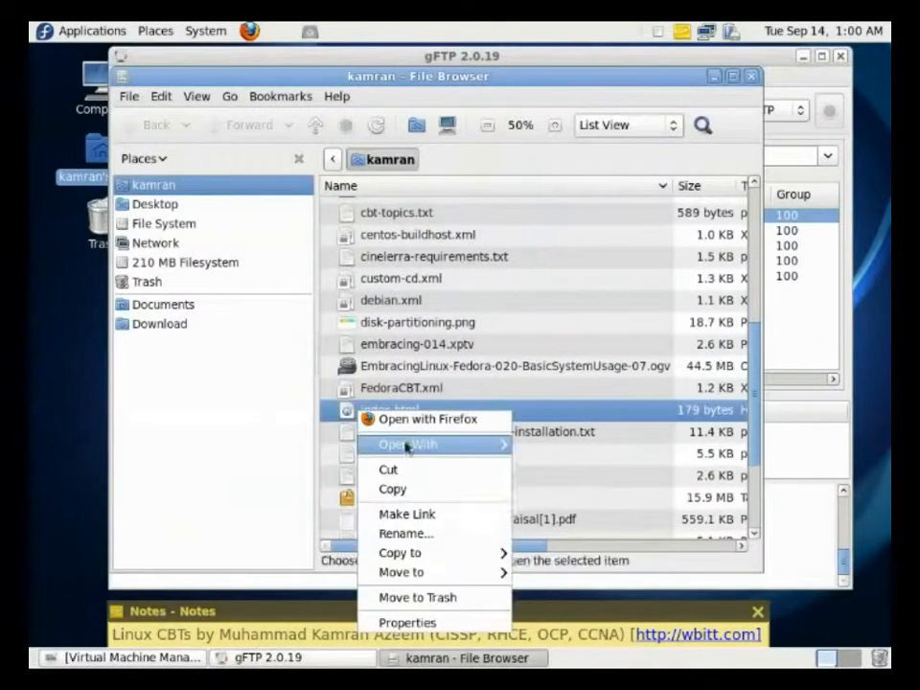
mouse_move(419, 448)
click(594, 582)
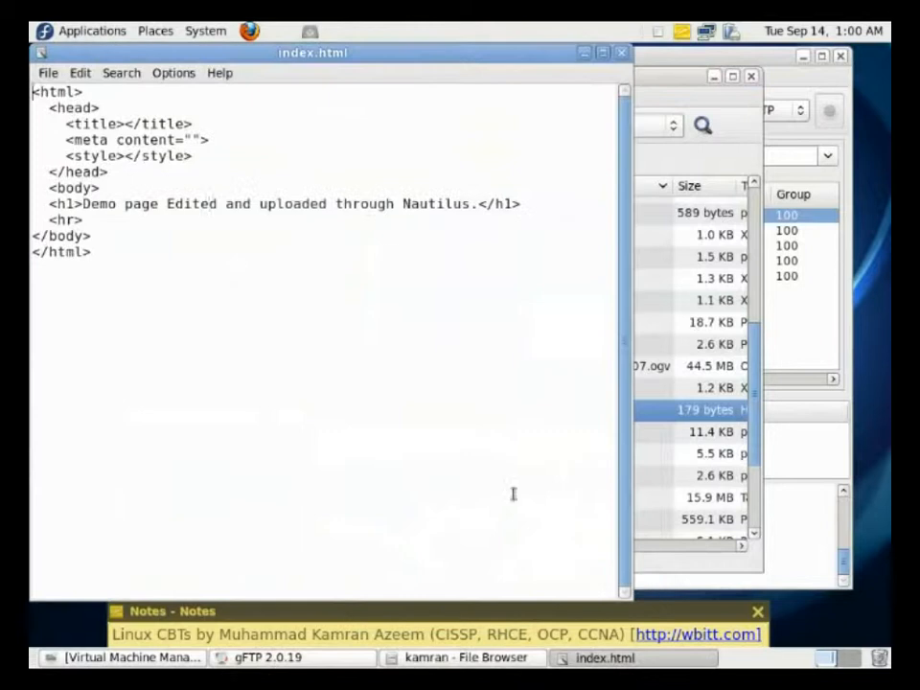
- Replace 'Nautilus' with 'gFTP' in the <h1> heading, then launch Firefox
click(215, 203)
key(ctrl+shift+Right)
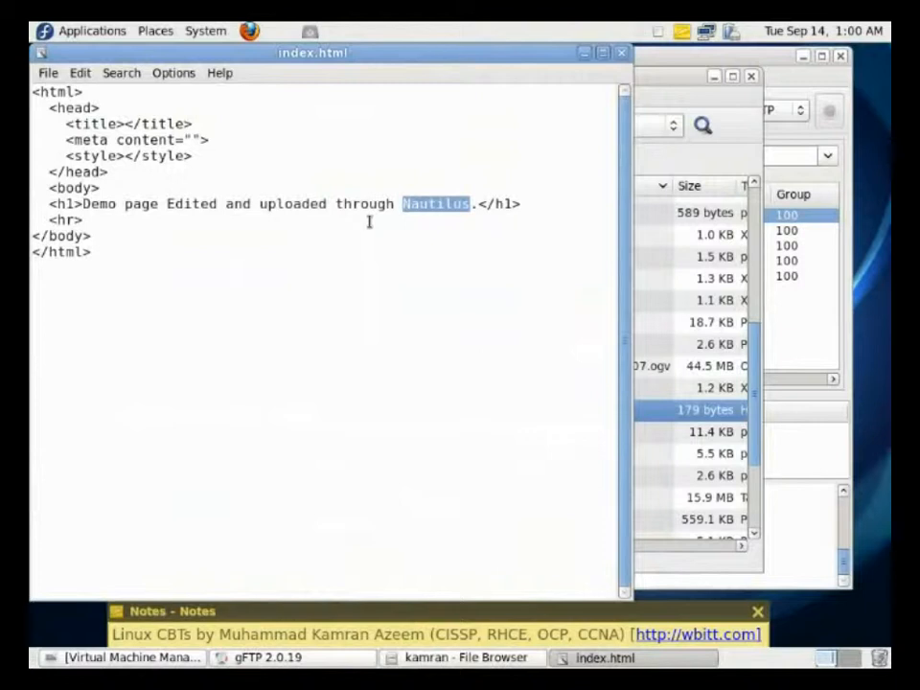
text(gFTP)
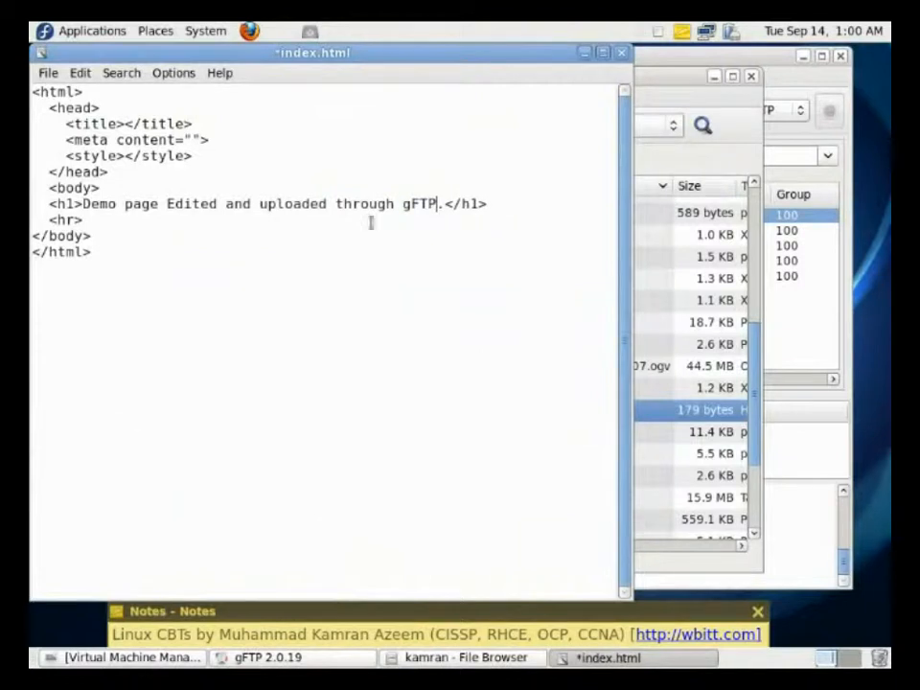
click(249, 30)
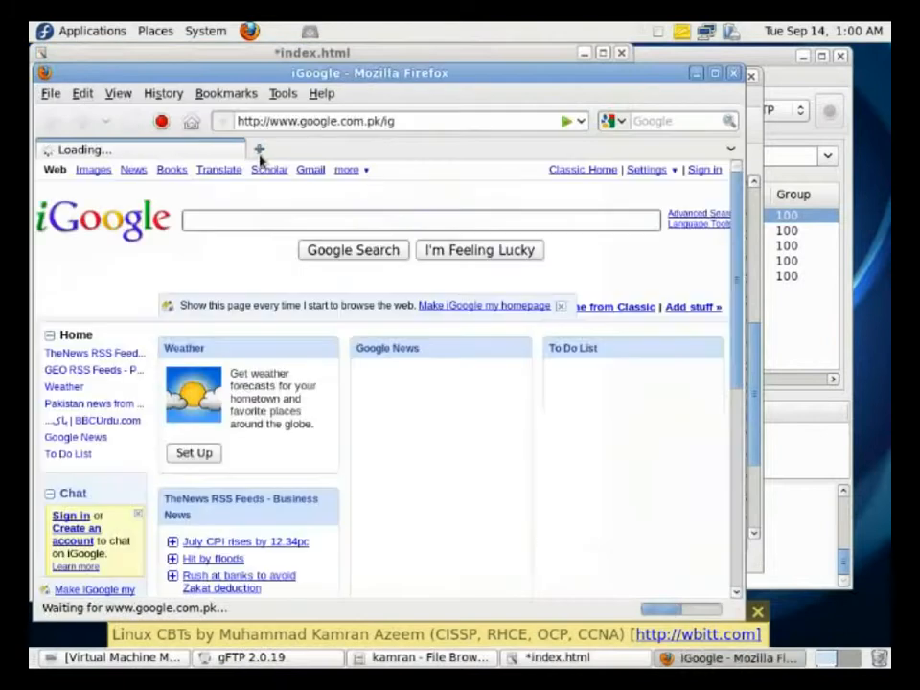
- Load the demo site at 192.168.122.31 in a new Firefox tab
click(259, 149)
text(192)
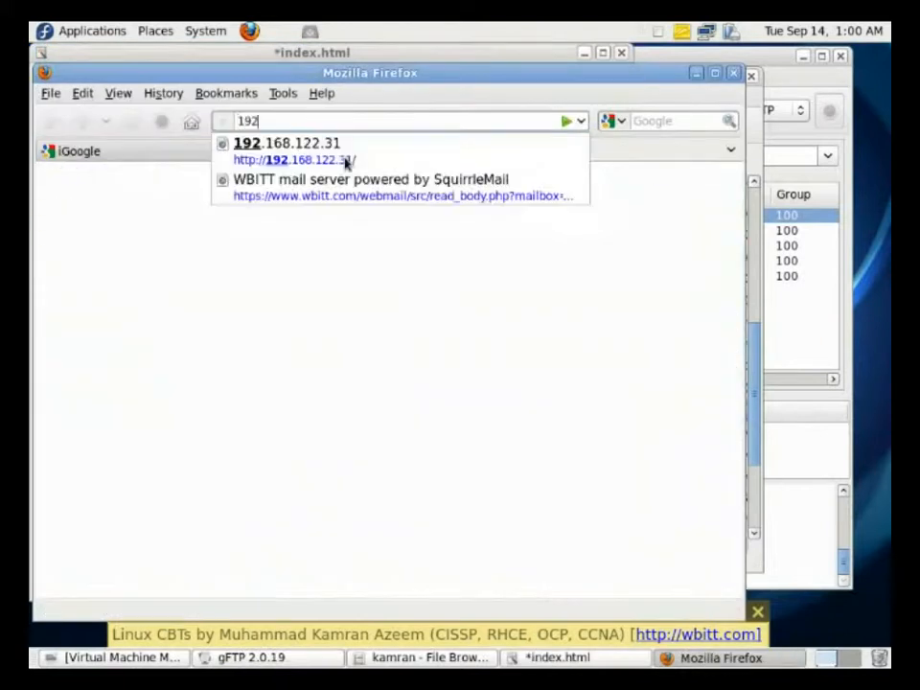
key(Down)
key(Return)
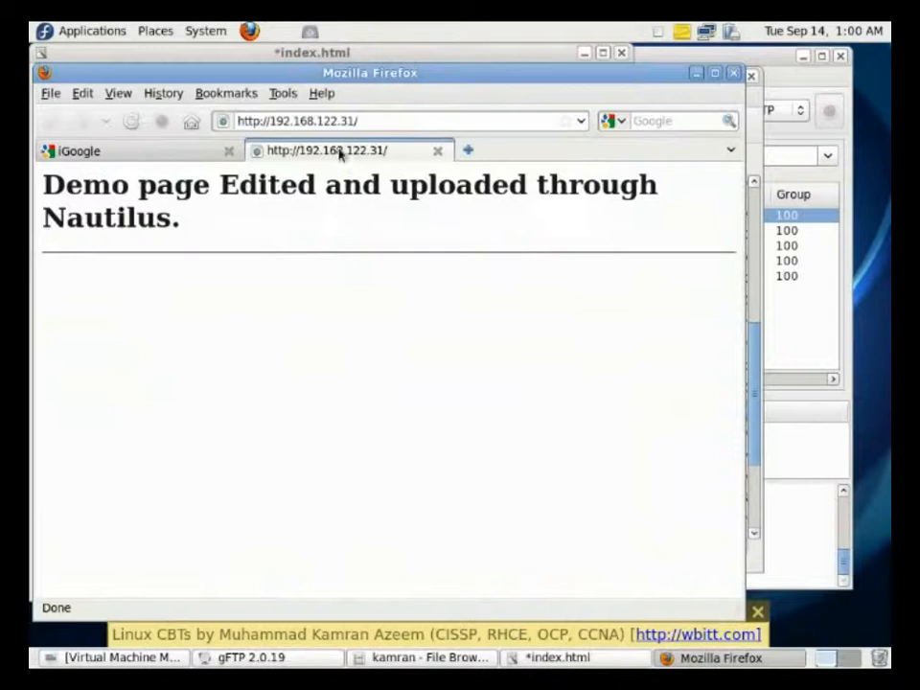
- Check that the page heading still reads 'through Nautilus', then minimize Firefox
drag(176, 222, 43, 187)
click(381, 121)
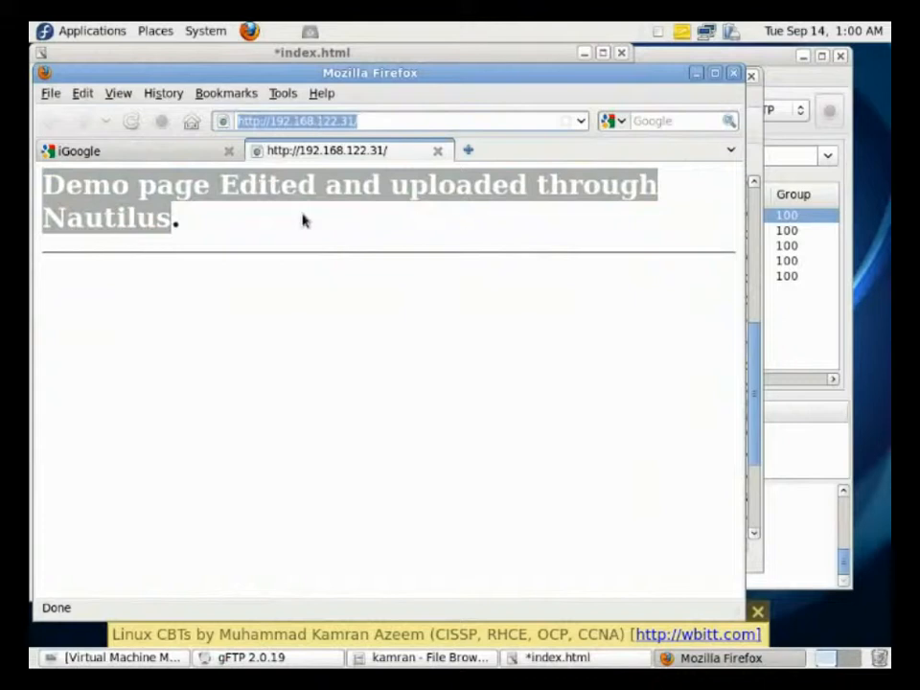
click(364, 222)
click(699, 75)
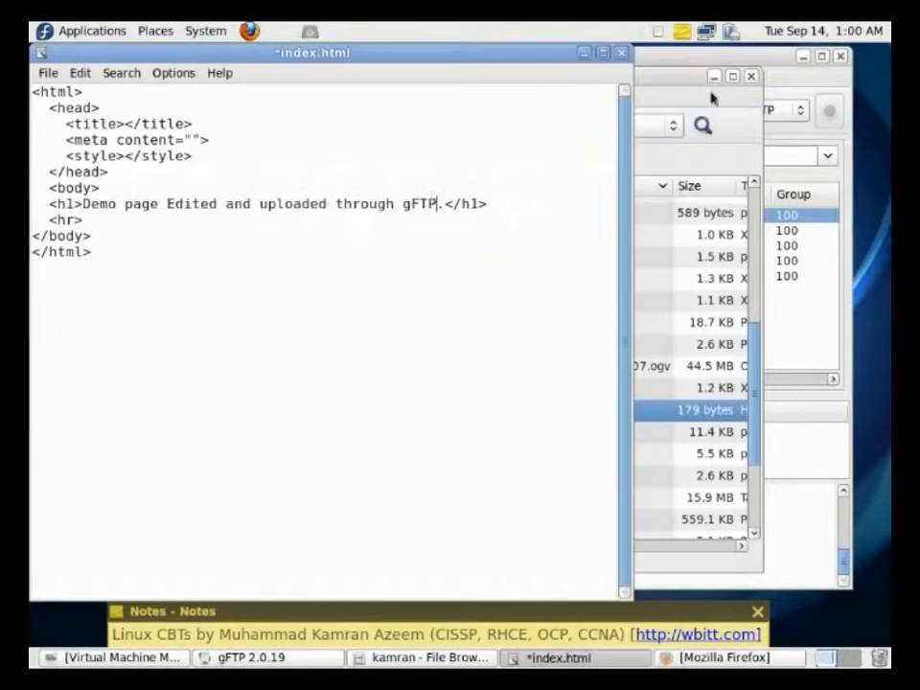
- Save index.html with the 'through gFTP.' heading, close gedit, and minimize the file browser to show gFTP
drag(432, 198, 267, 200)
click(267, 219)
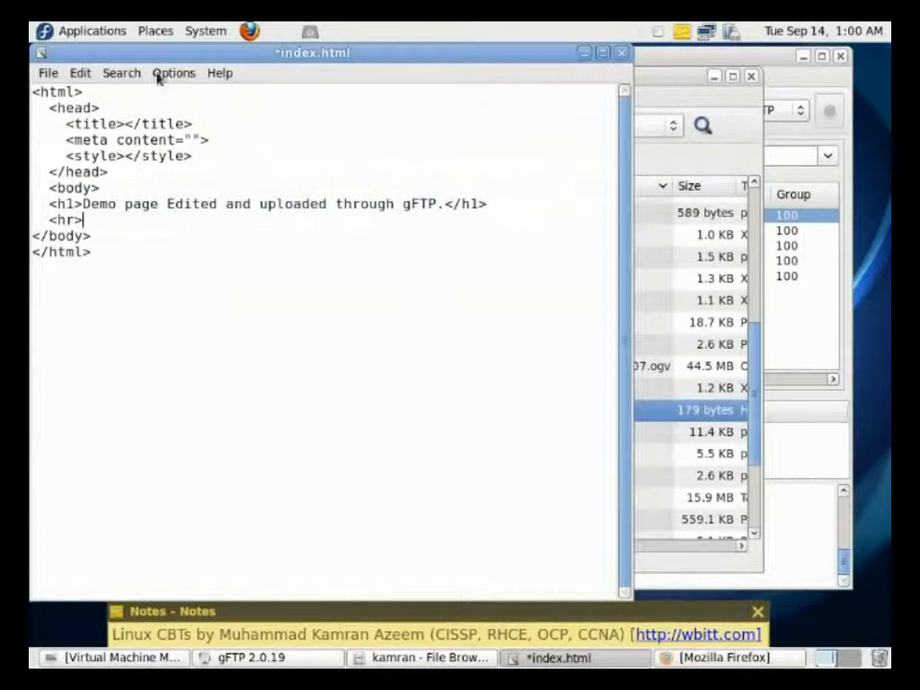
click(50, 74)
click(72, 161)
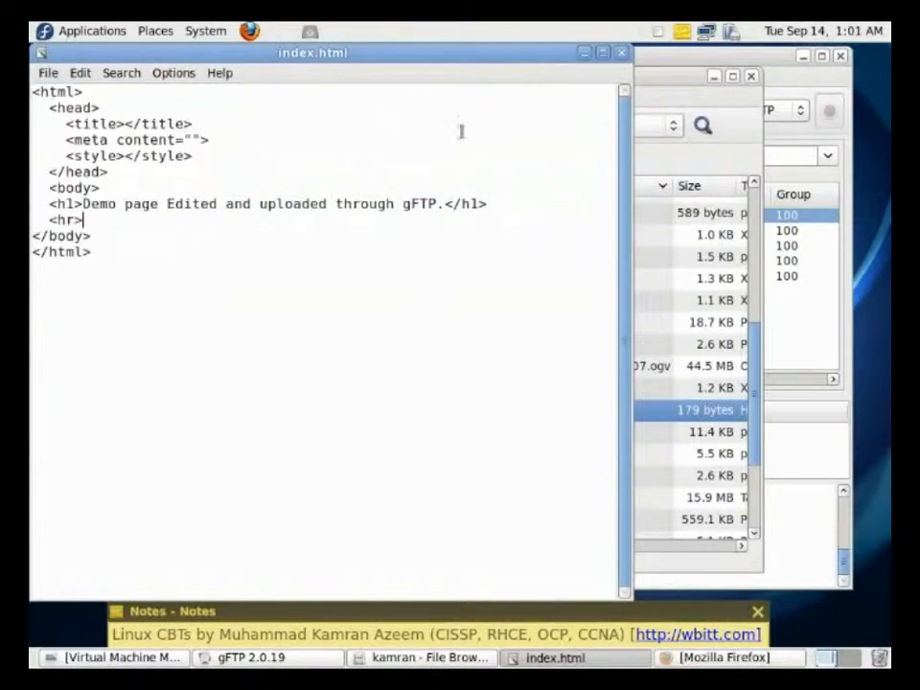
click(621, 53)
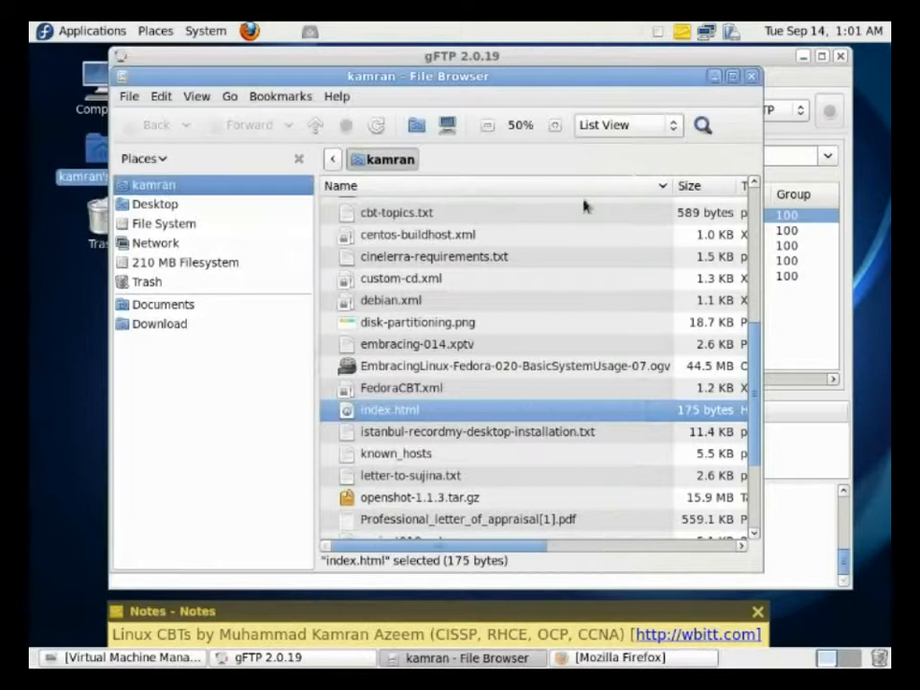
click(711, 76)
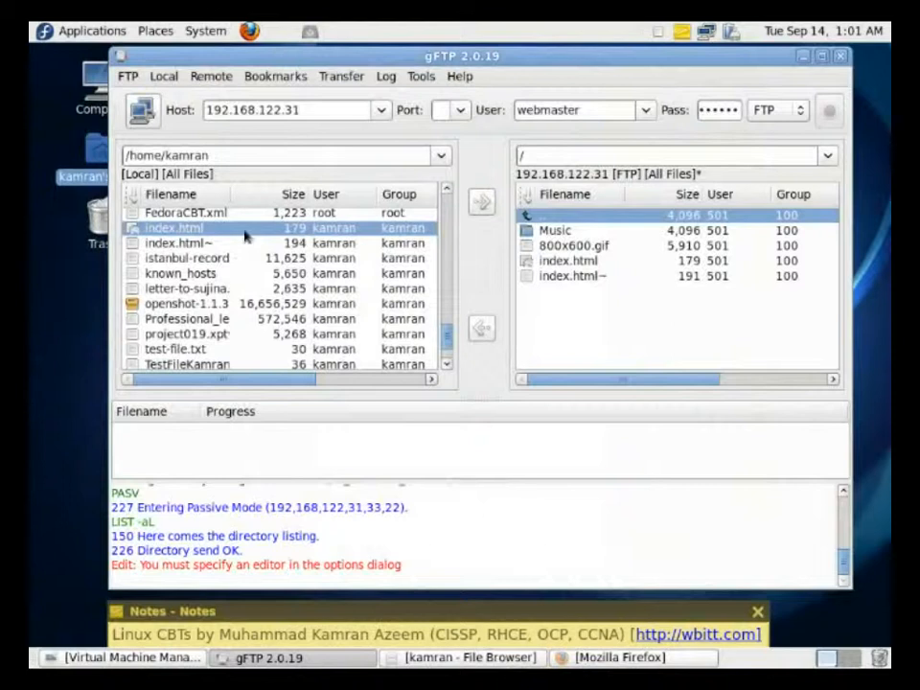
- Refresh gFTP's local listing and select the local index.html
click(164, 77)
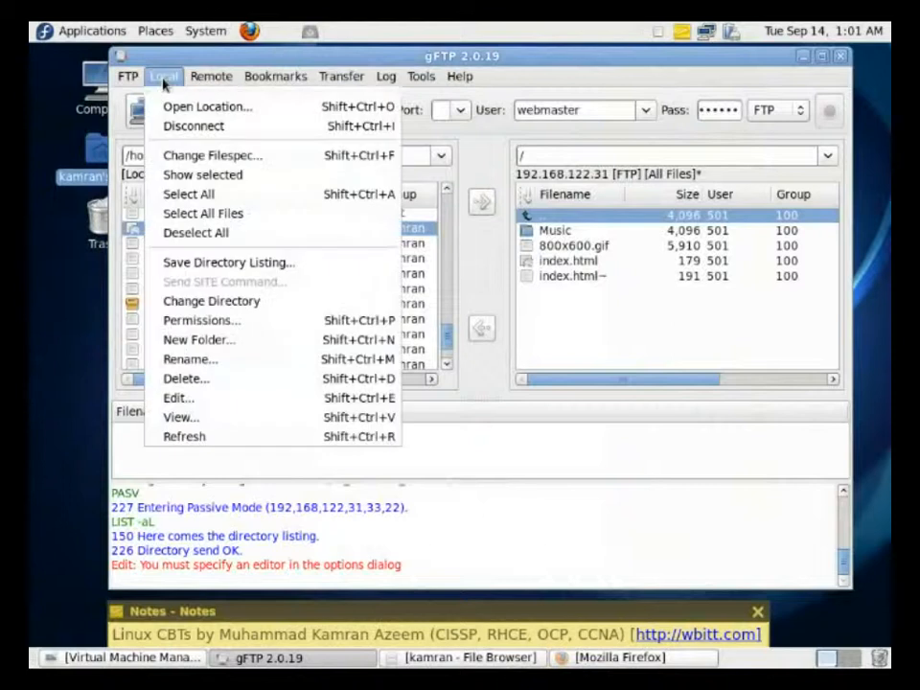
click(211, 439)
scroll(234, 323, down, 8)
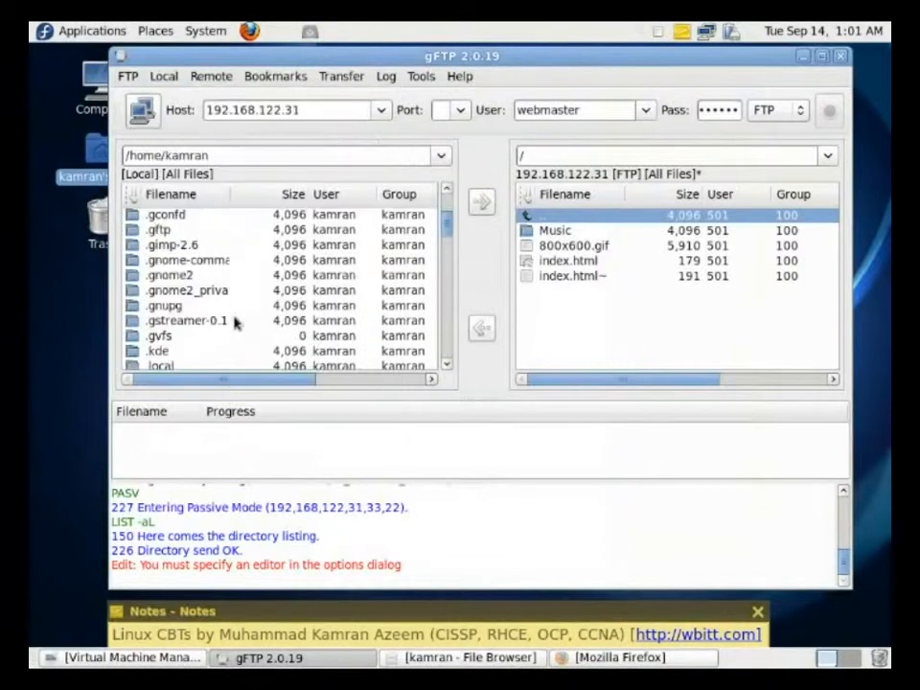
scroll(234, 323, down, 12)
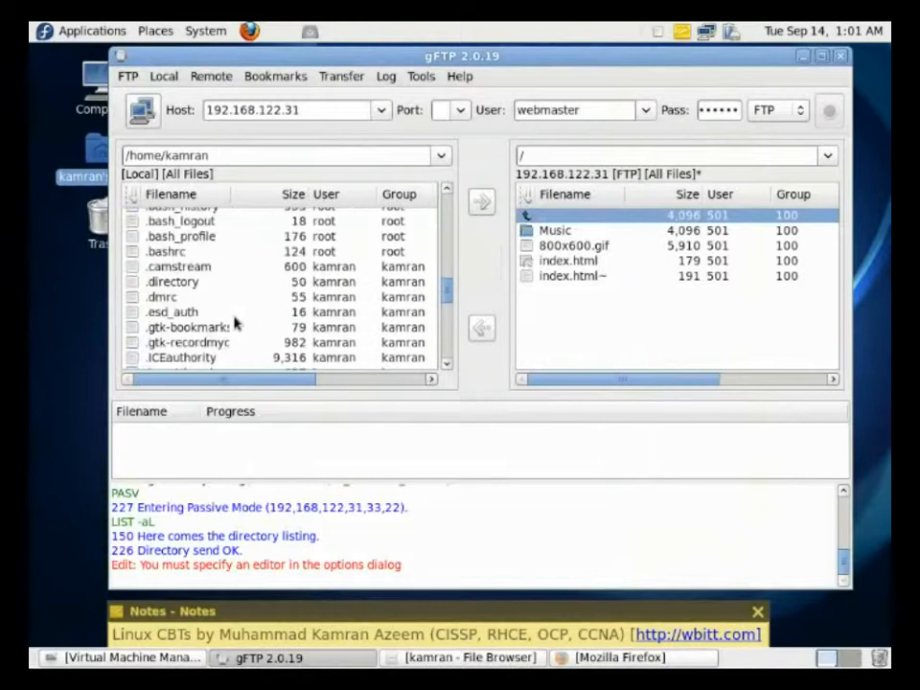
scroll(234, 323, down, 10)
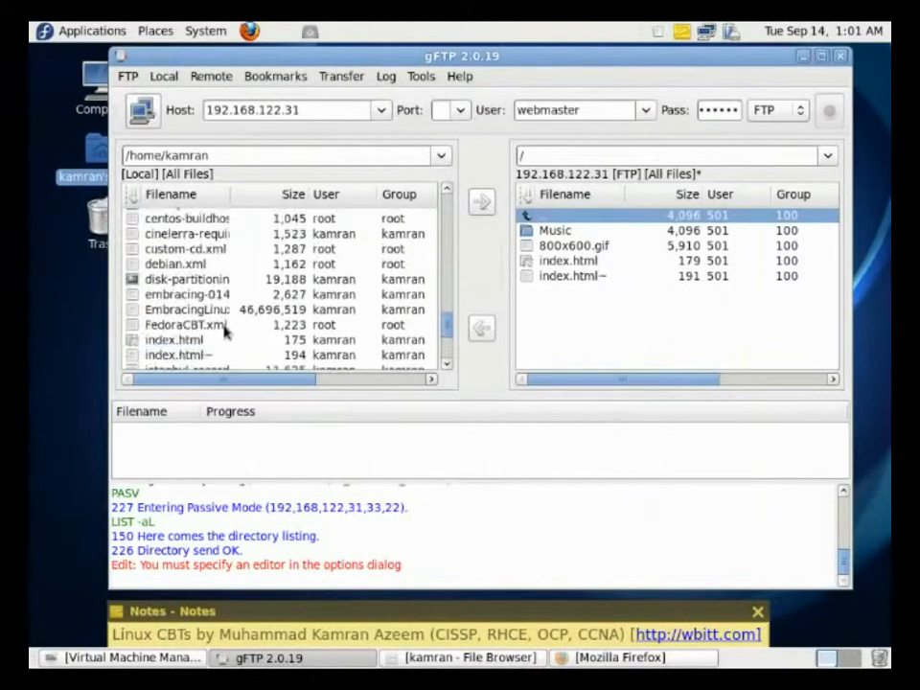
click(208, 345)
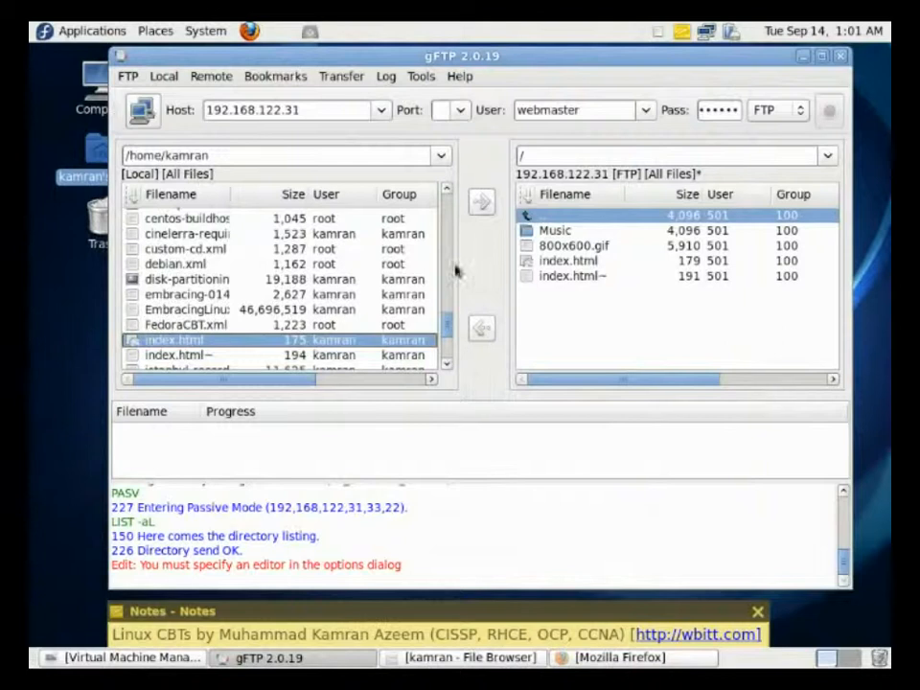
- Upload index.html, overwriting the server copy so it now shows 175 bytes
click(484, 205)
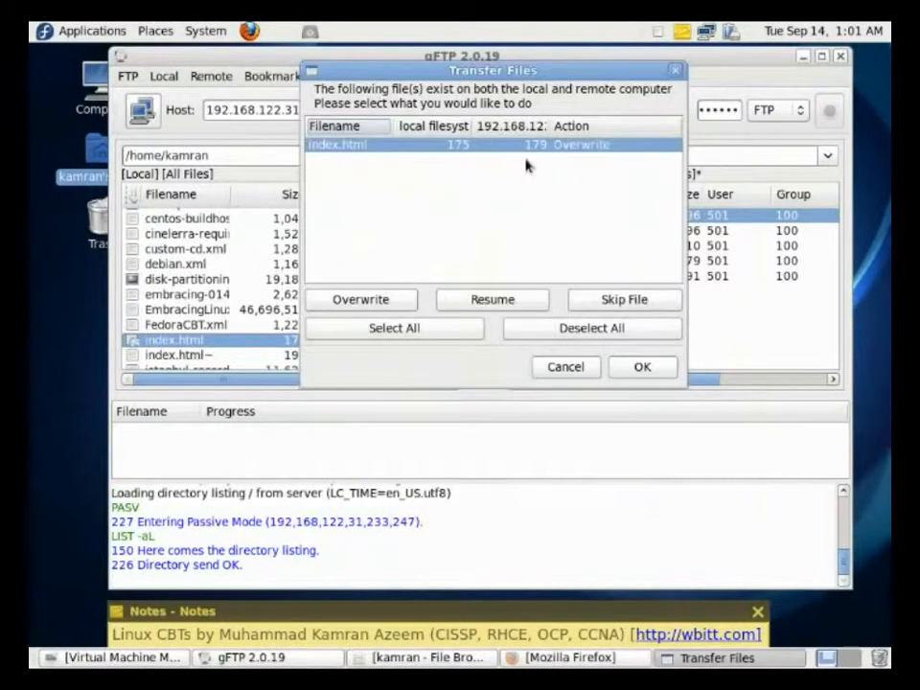
click(373, 303)
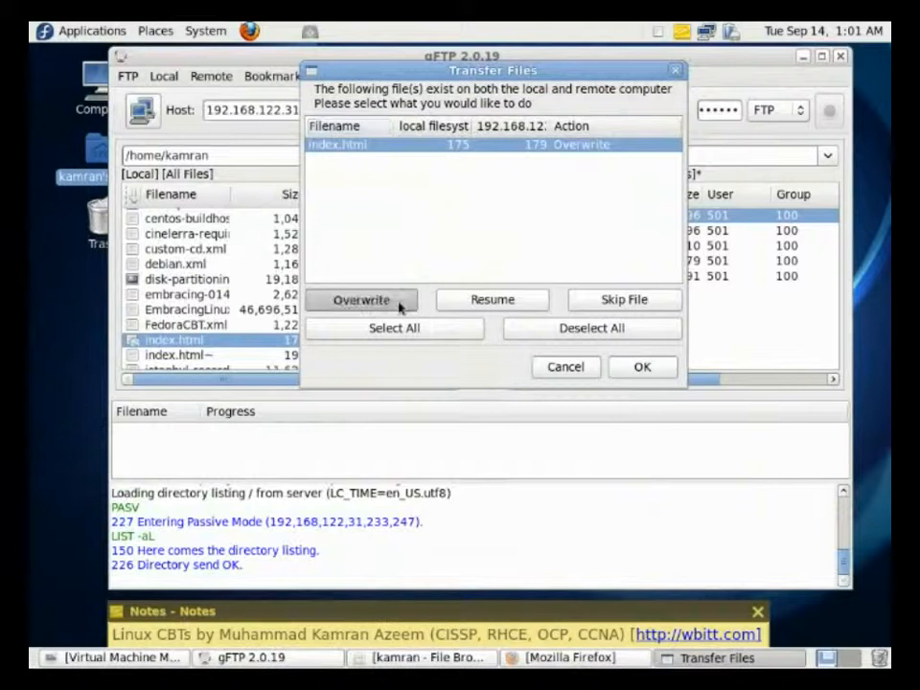
click(640, 367)
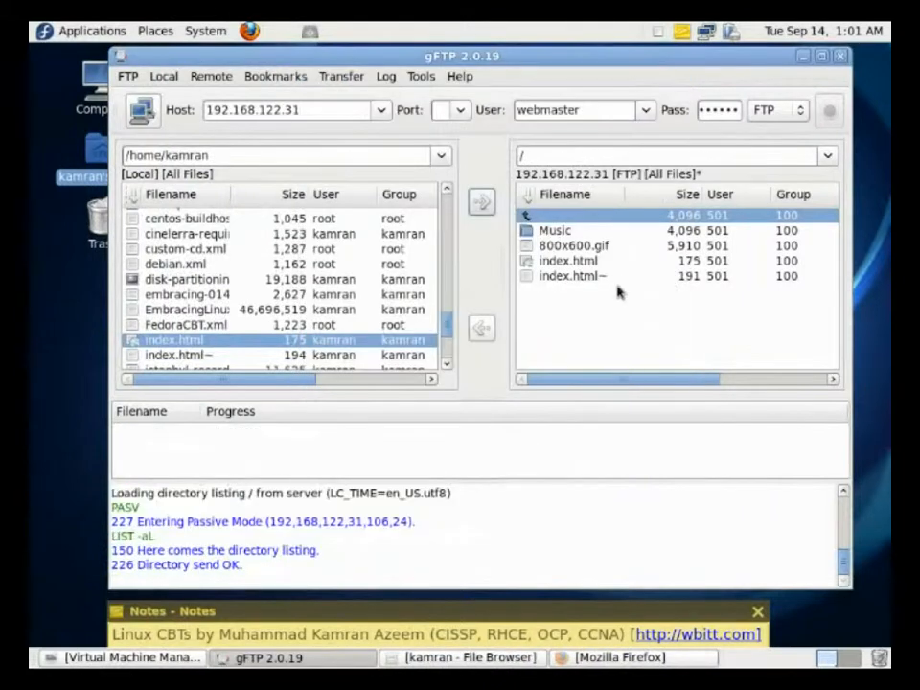
drag(173, 497, 244, 565)
click(590, 261)
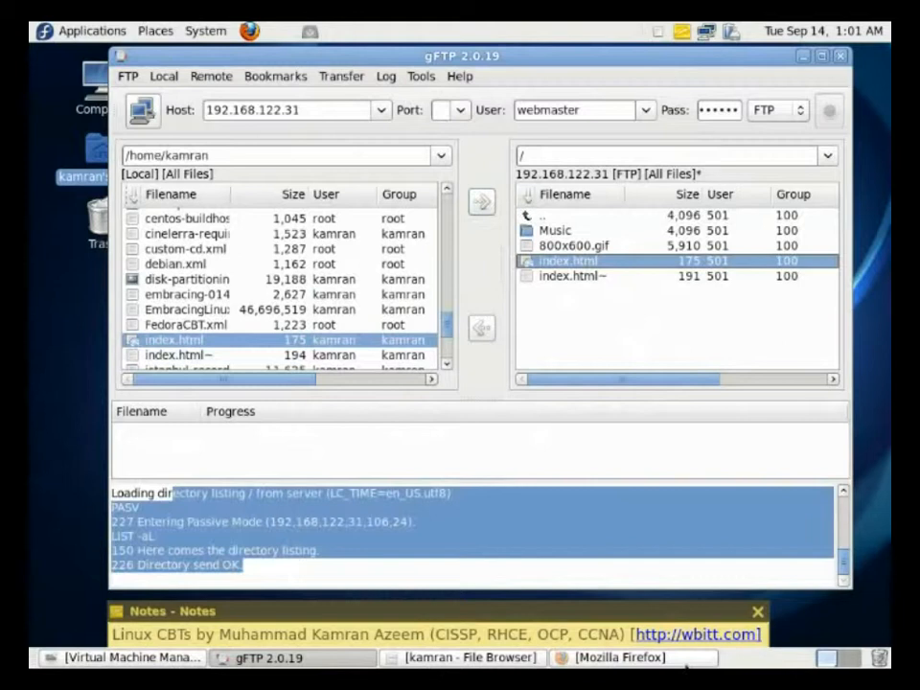
- Reload the demo page to show 'Edited and uploaded through gFTP.', then minimize Firefox
click(682, 660)
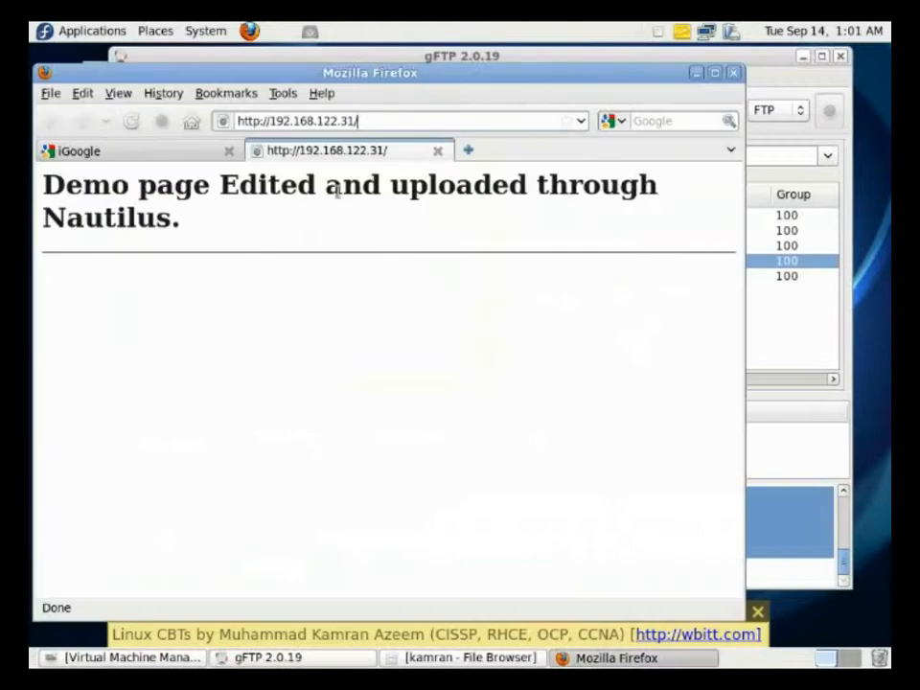
drag(45, 218, 173, 220)
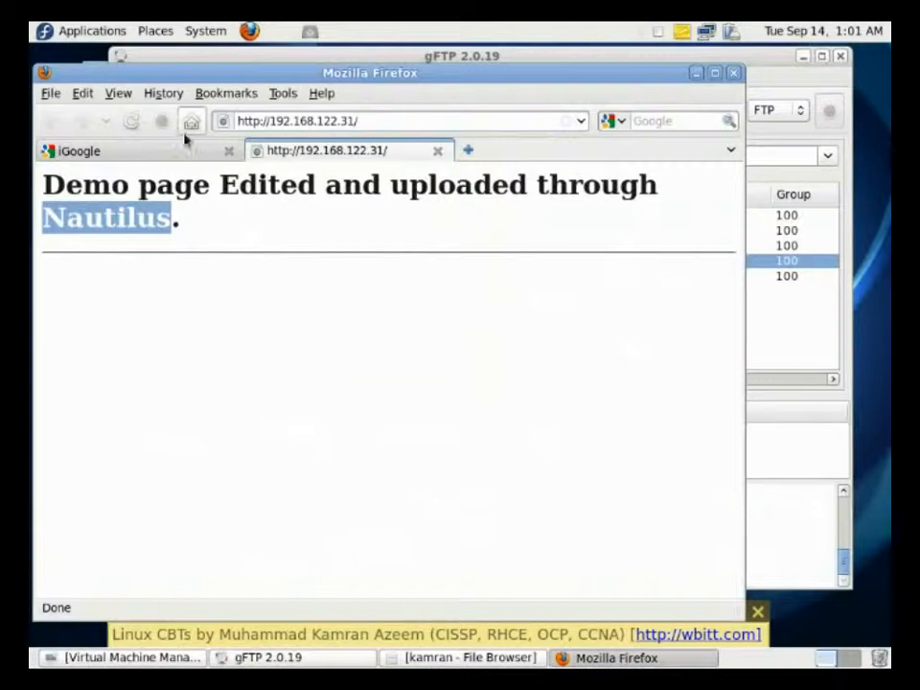
click(131, 121)
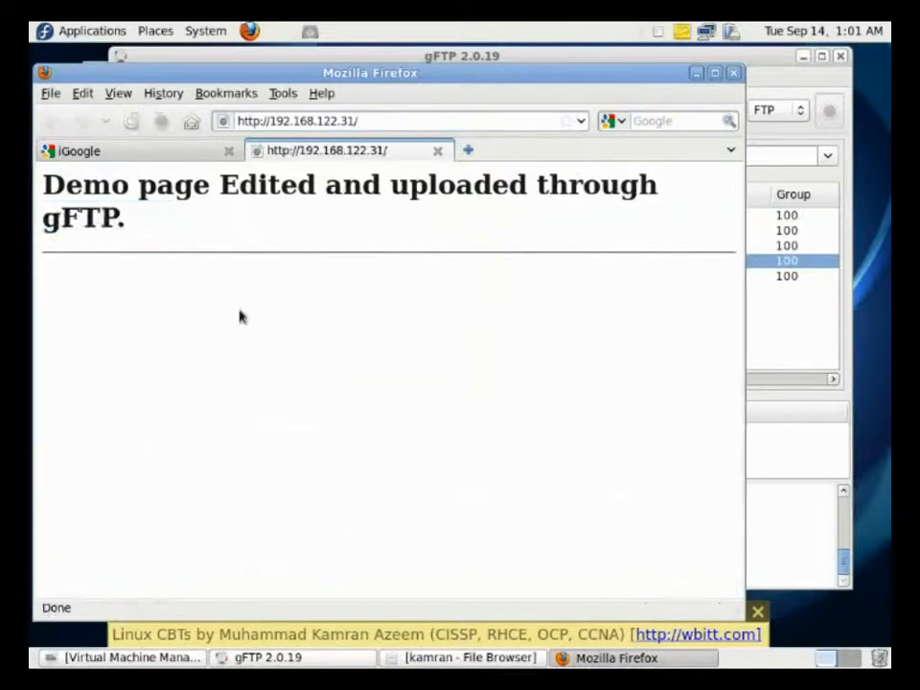
click(697, 74)
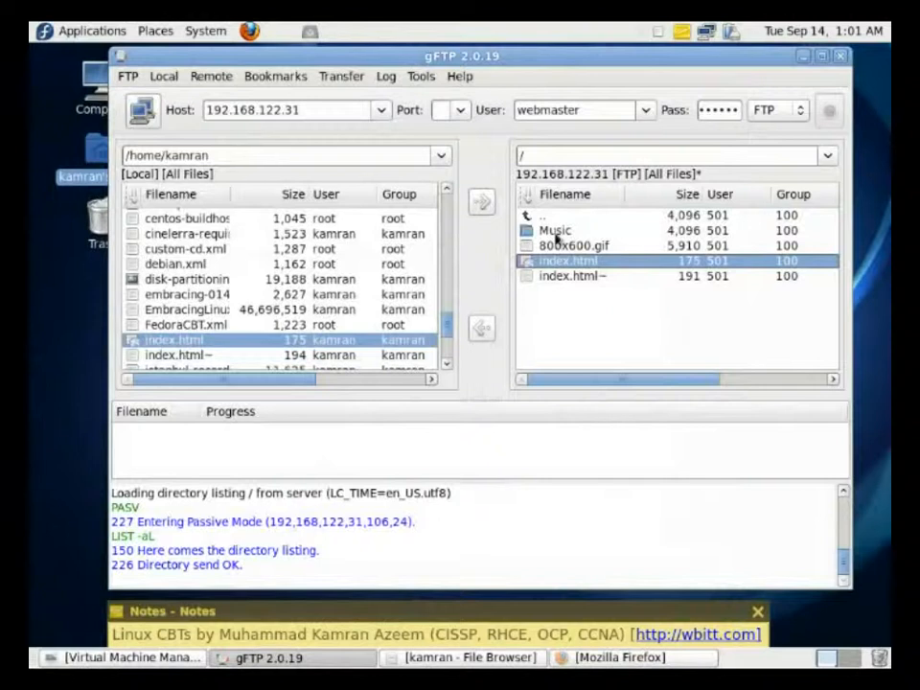
right_click(587, 264)
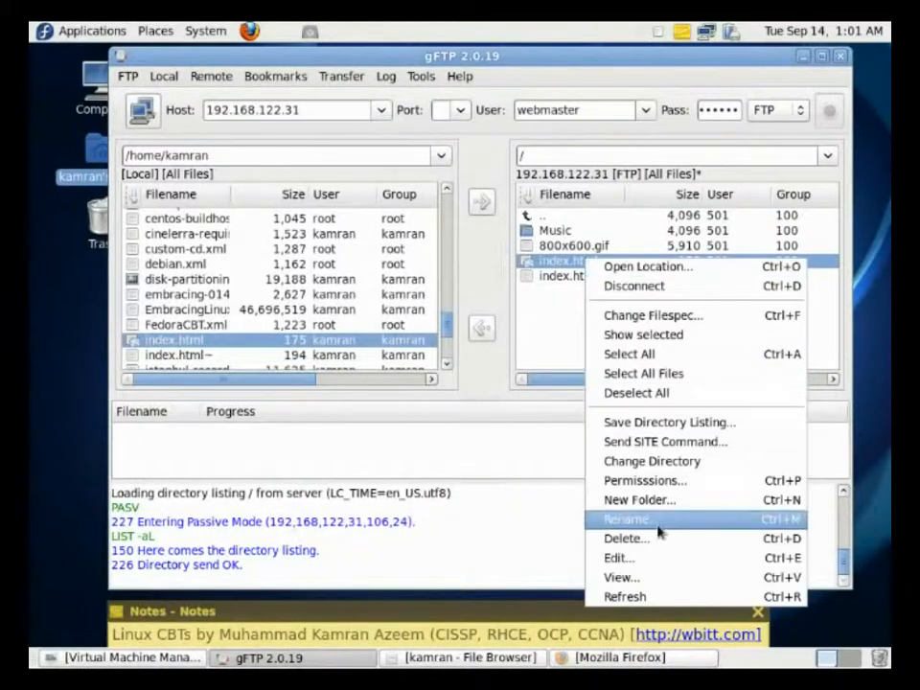
click(658, 480)
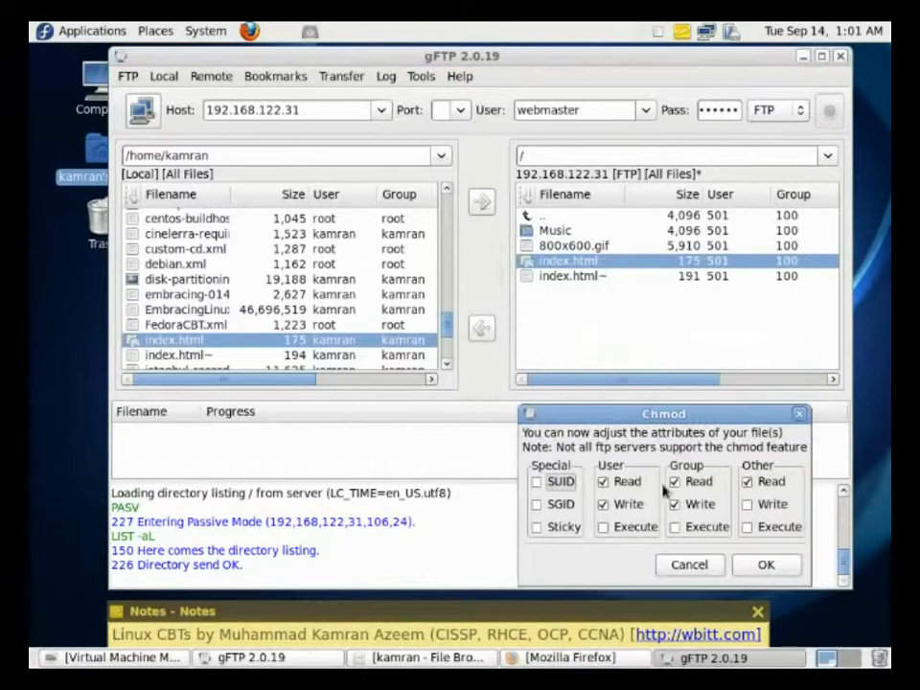
drag(698, 422, 613, 347)
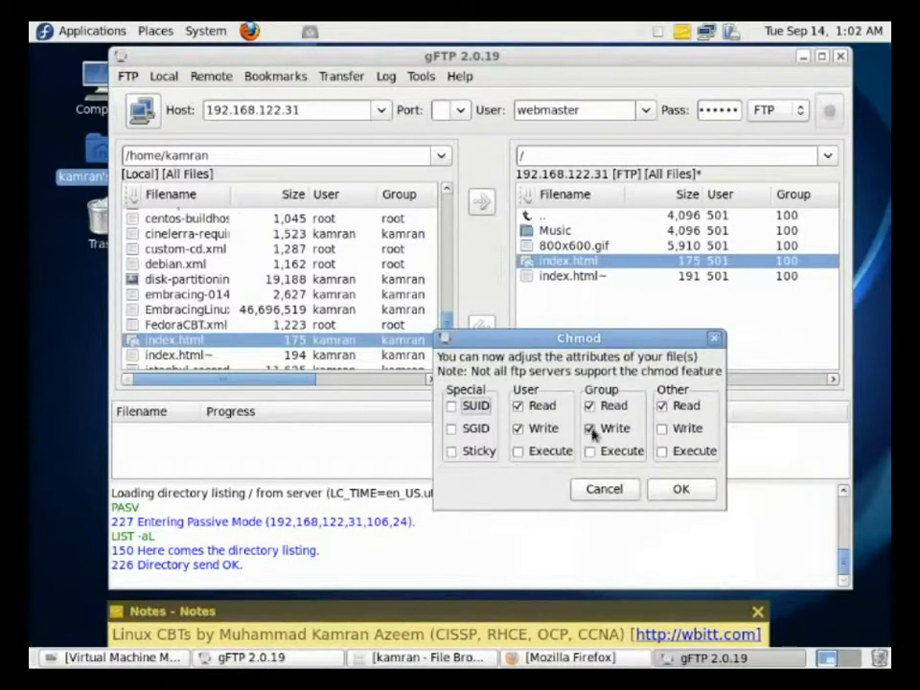
drag(618, 347, 677, 351)
click(665, 492)
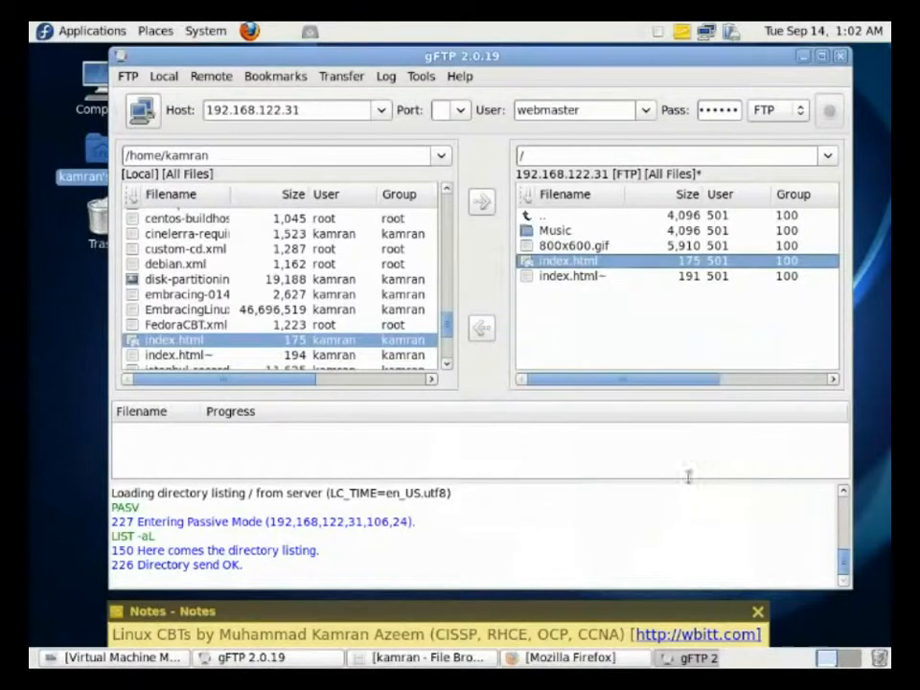
right_click(610, 261)
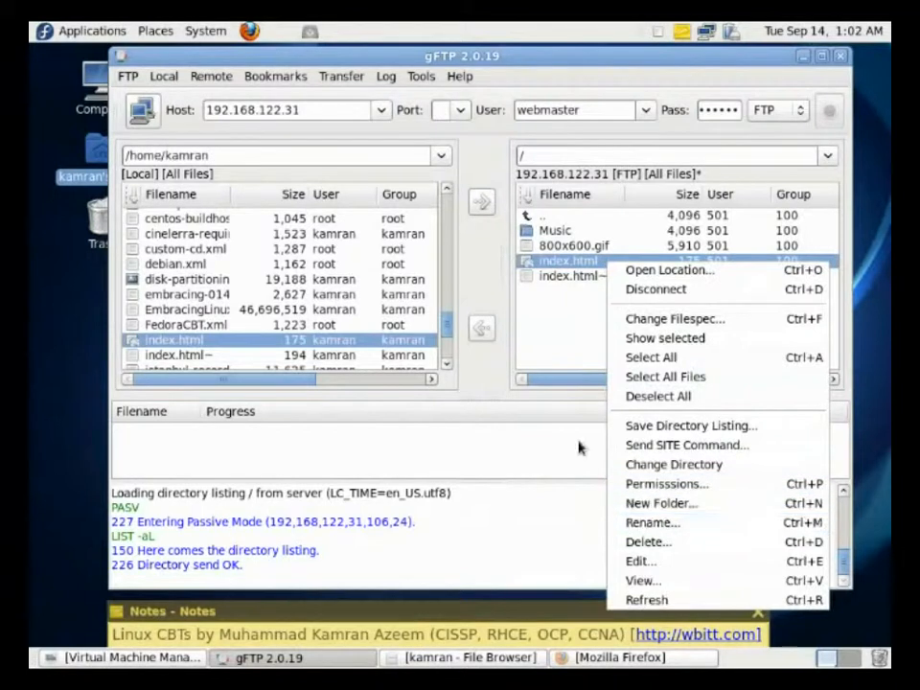
click(537, 86)
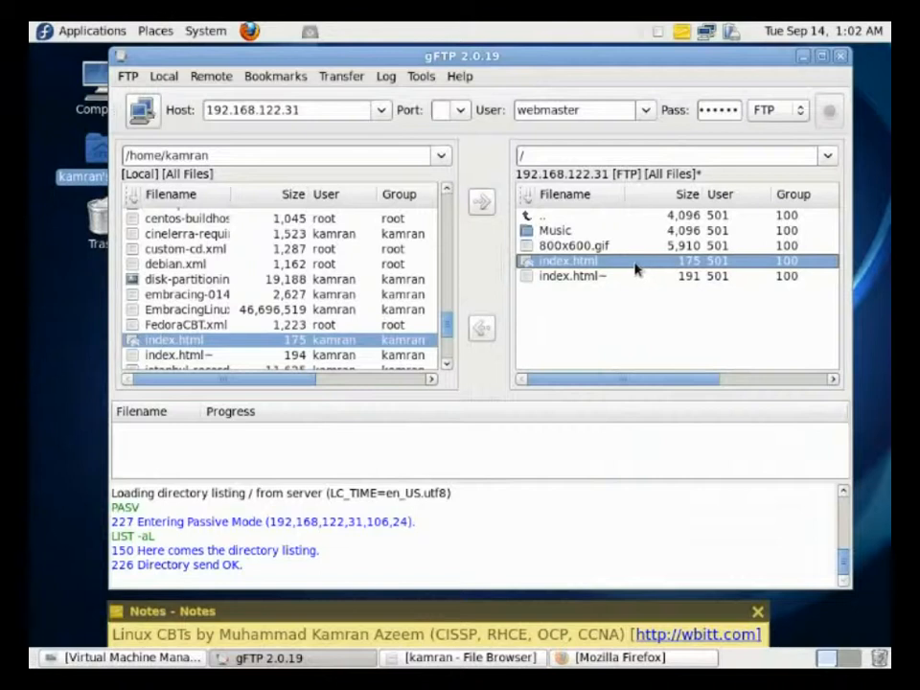
right_click(578, 234)
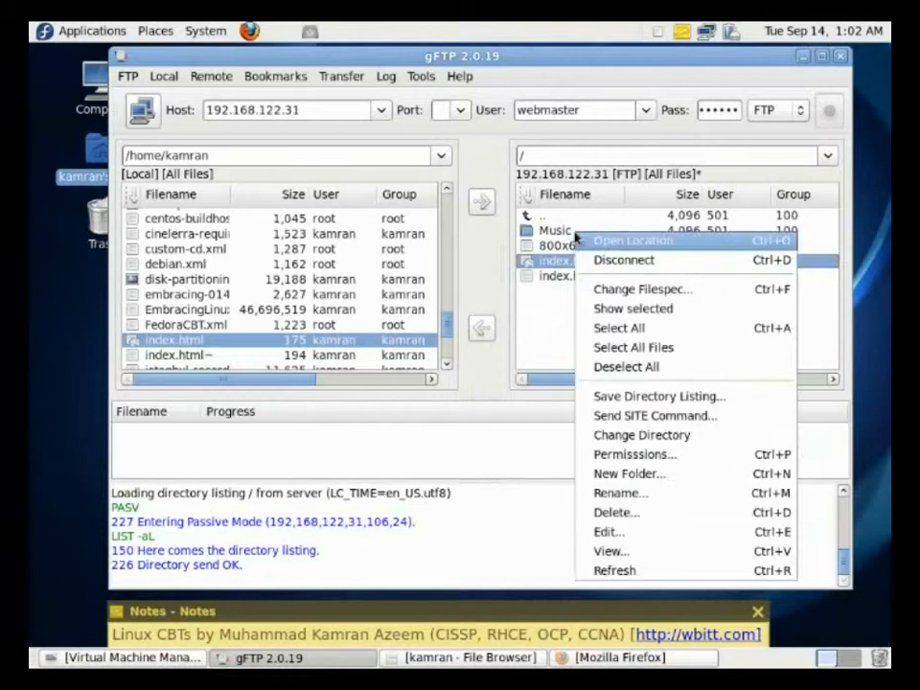
click(553, 231)
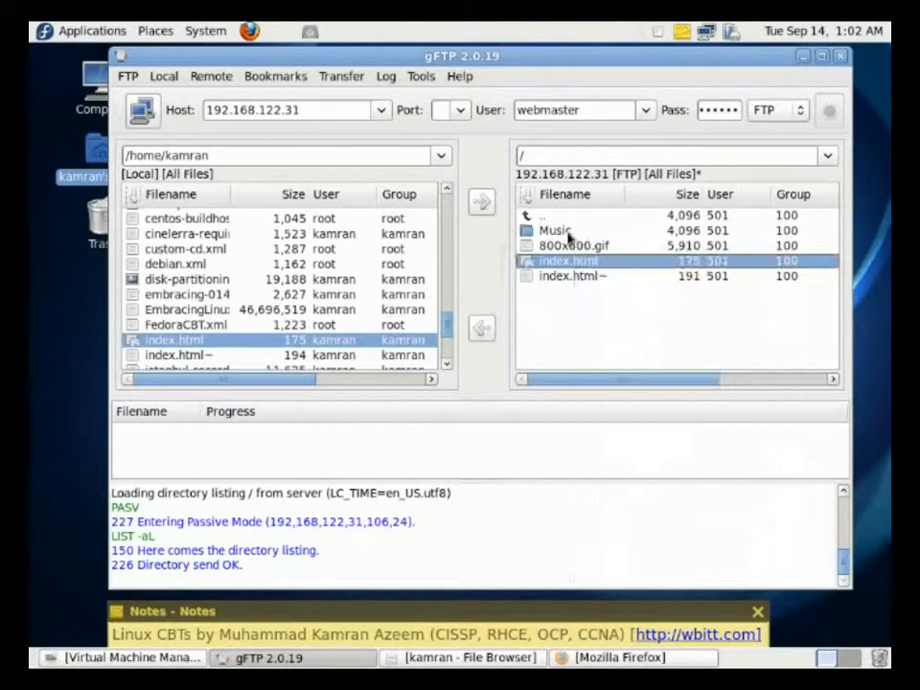
click(554, 231)
right_click(571, 232)
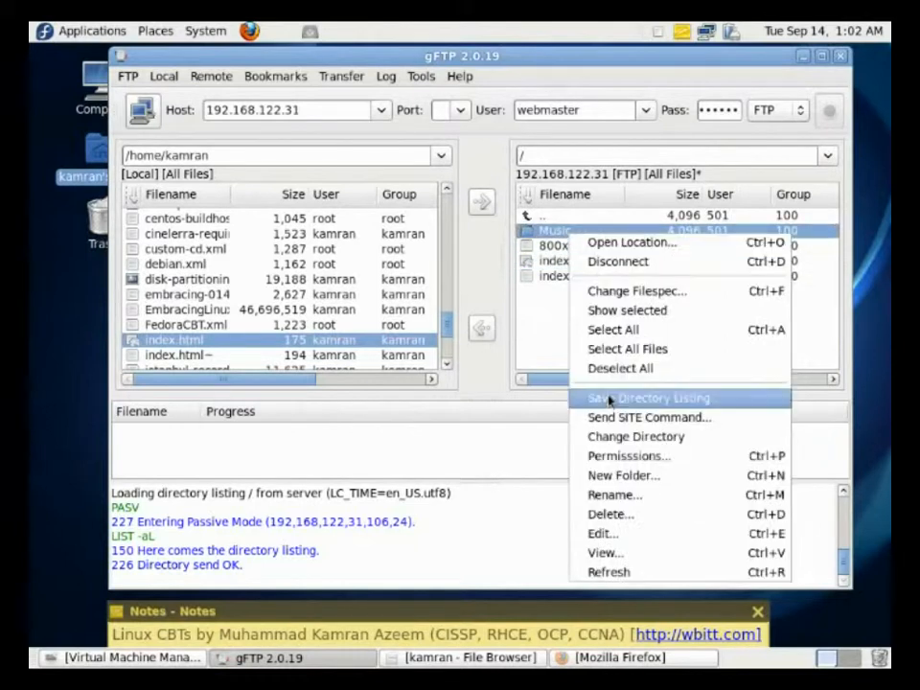
click(684, 458)
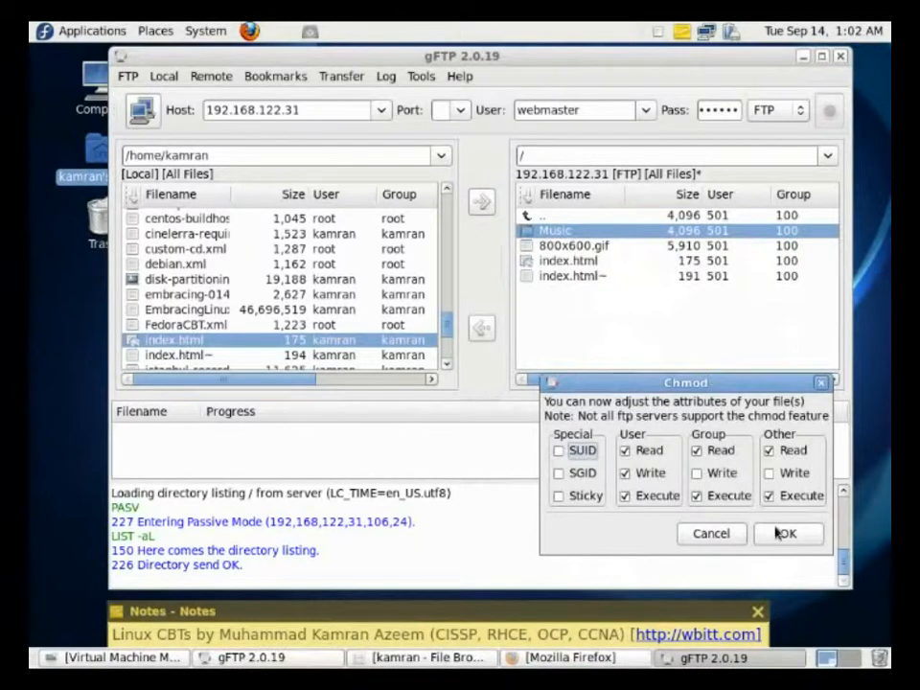
click(710, 534)
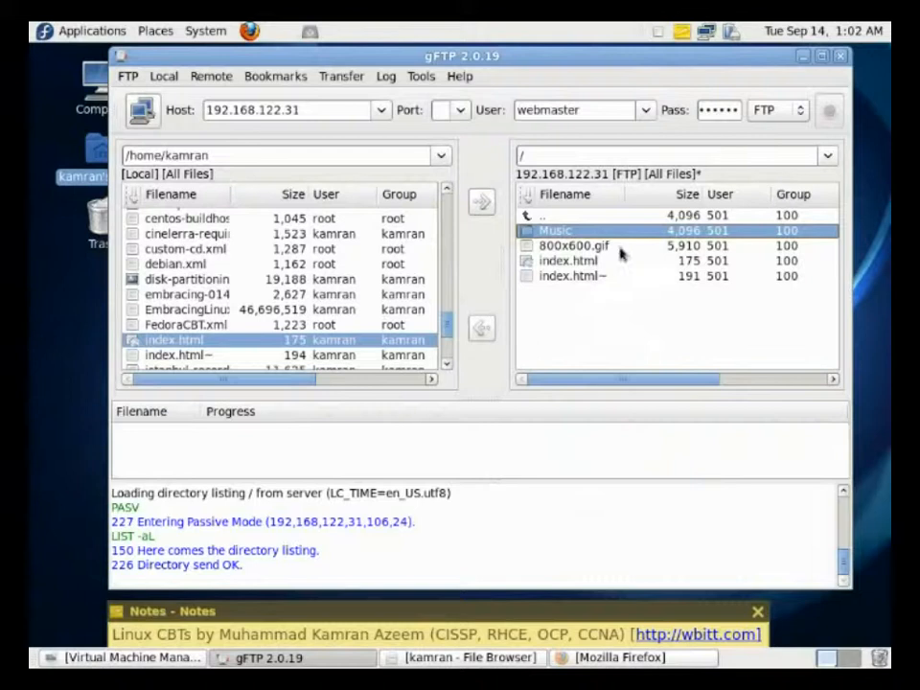
click(713, 259)
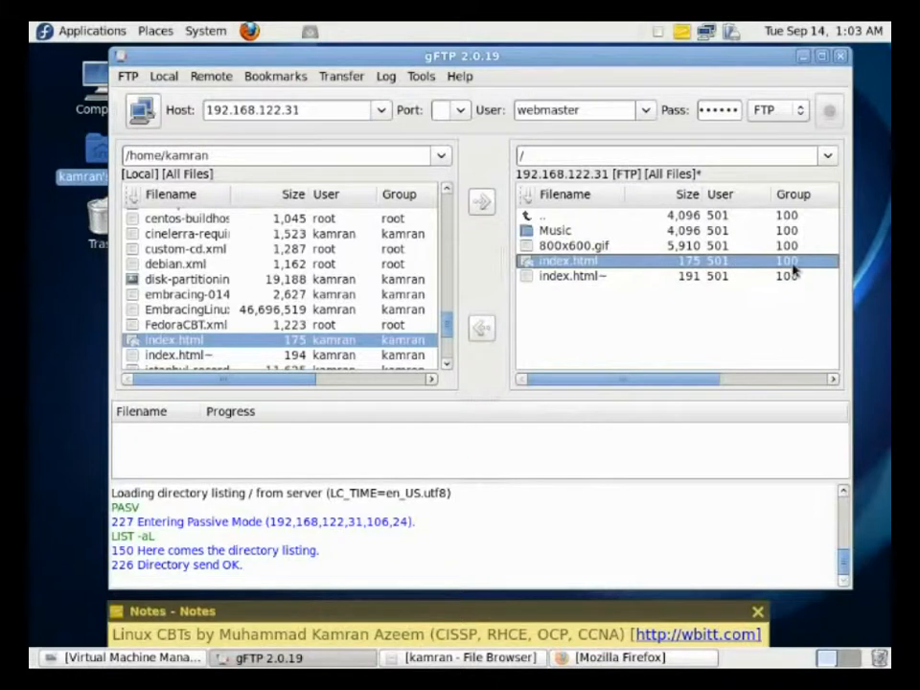
click(294, 295)
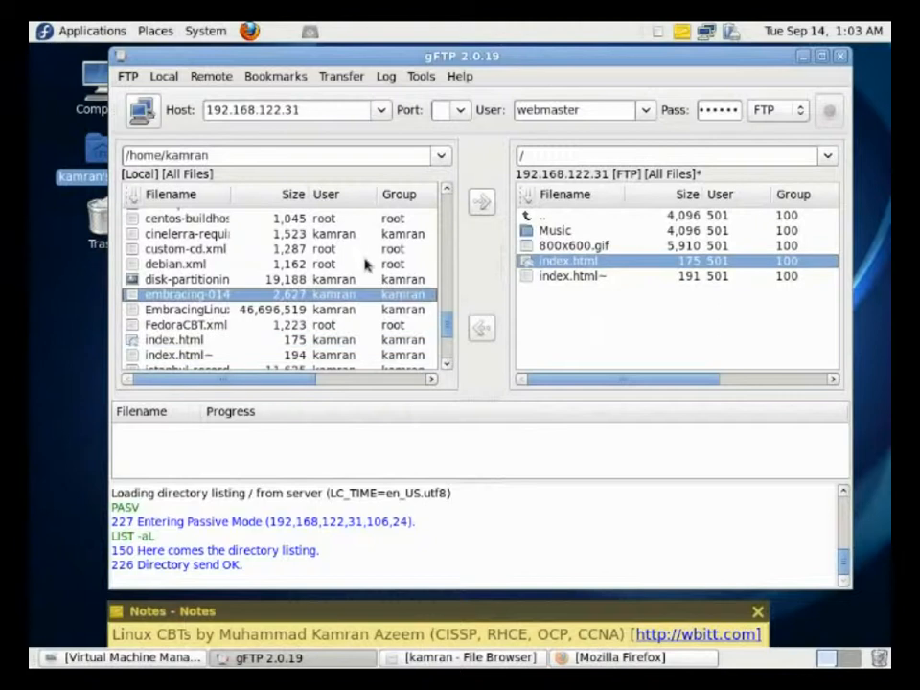
click(705, 230)
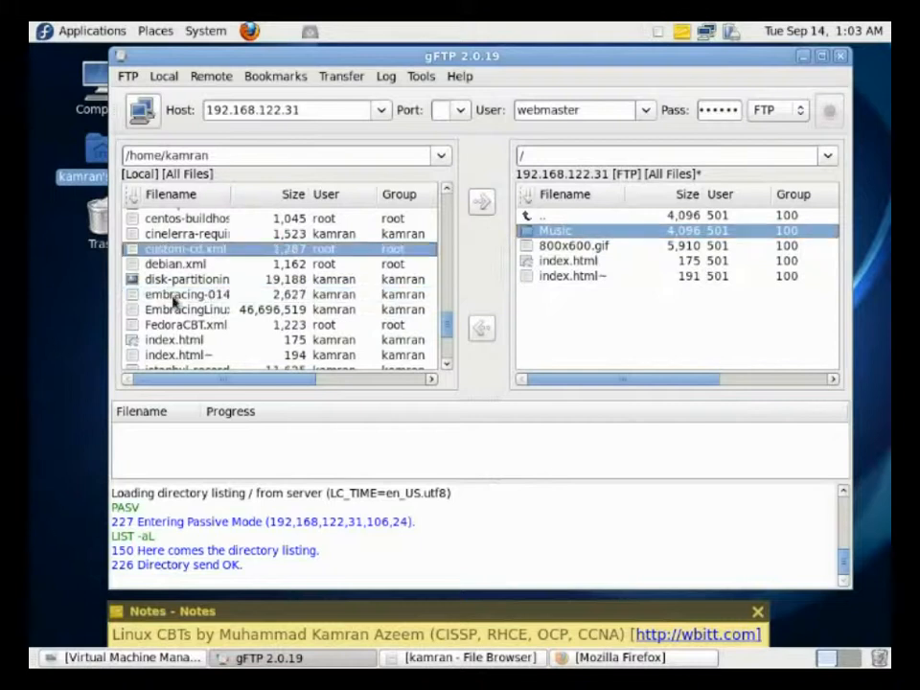
click(177, 248)
click(613, 657)
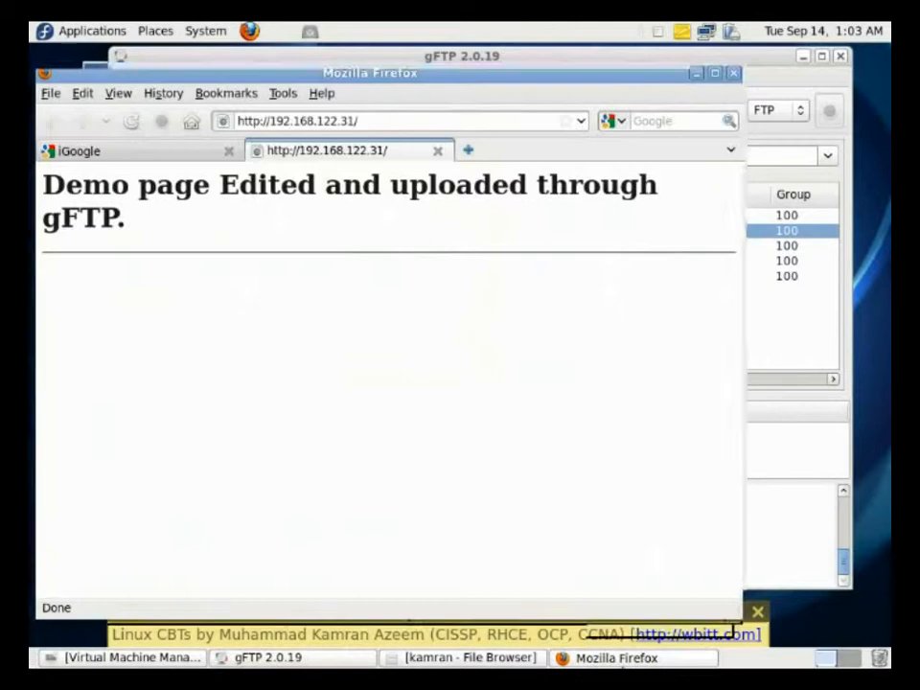
click(613, 657)
click(735, 262)
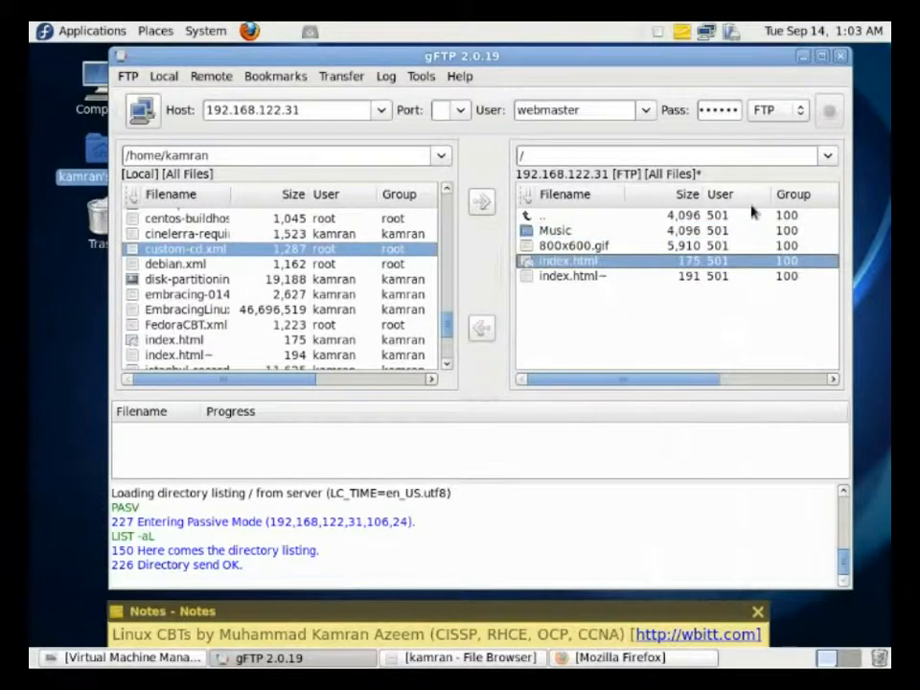
right_click(610, 269)
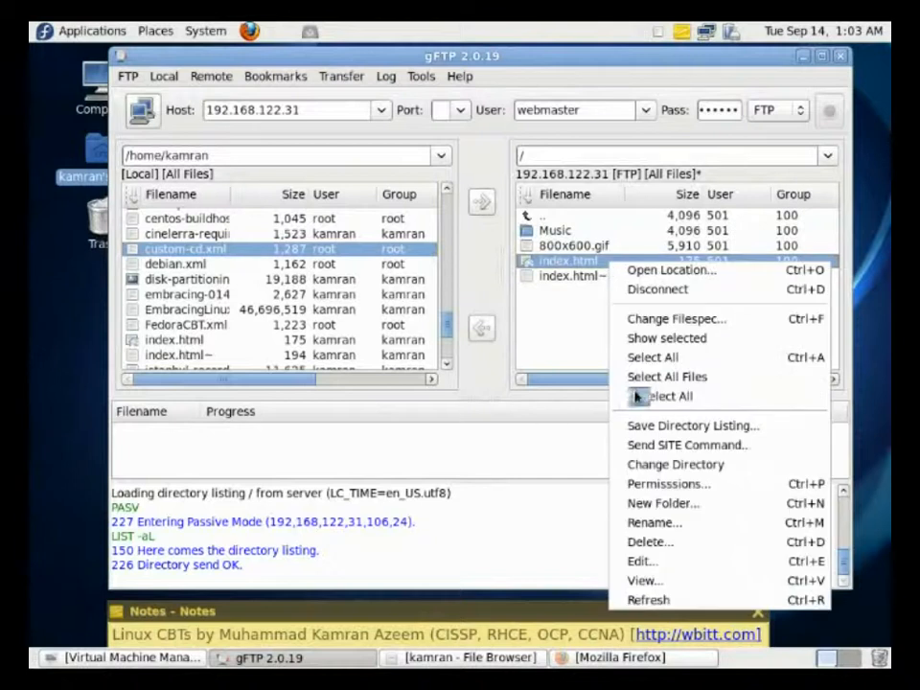
click(669, 486)
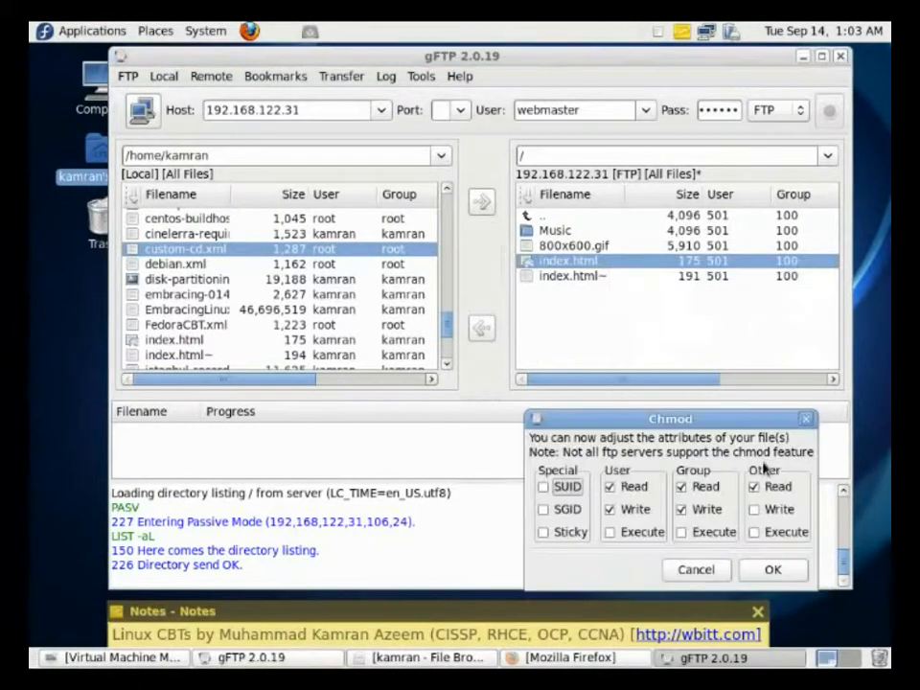
click(695, 569)
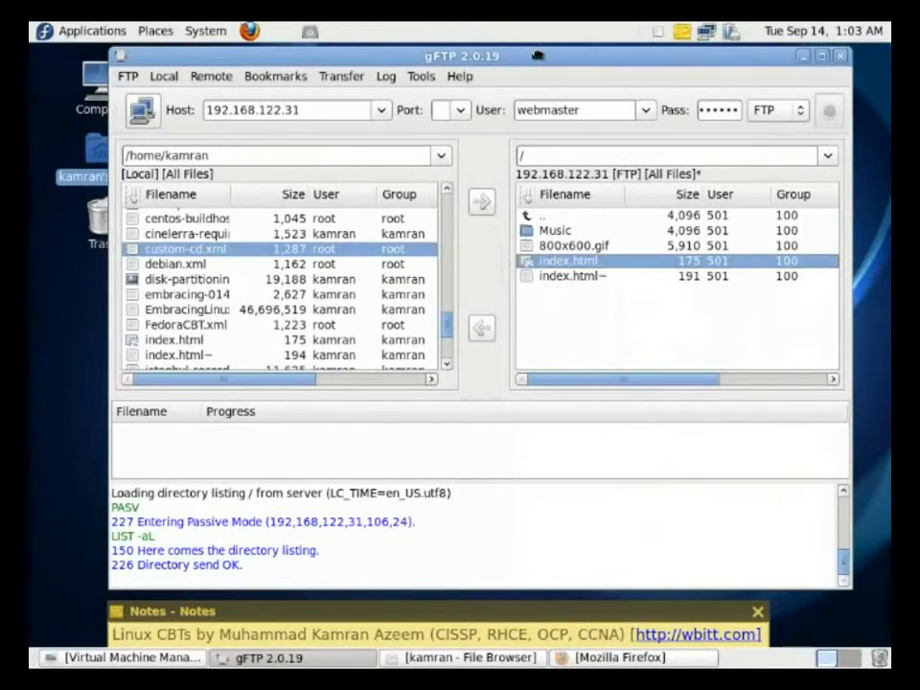
drag(534, 54, 516, 57)
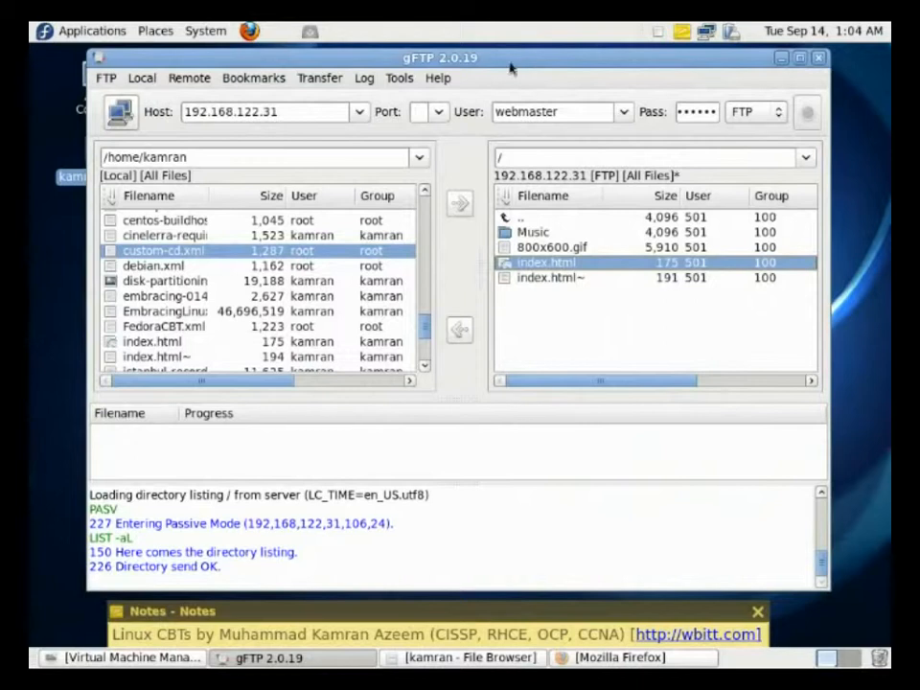
- Bookmark the server connection as 'testserver' with the password remembered, then close gFTP
drag(511, 68, 501, 71)
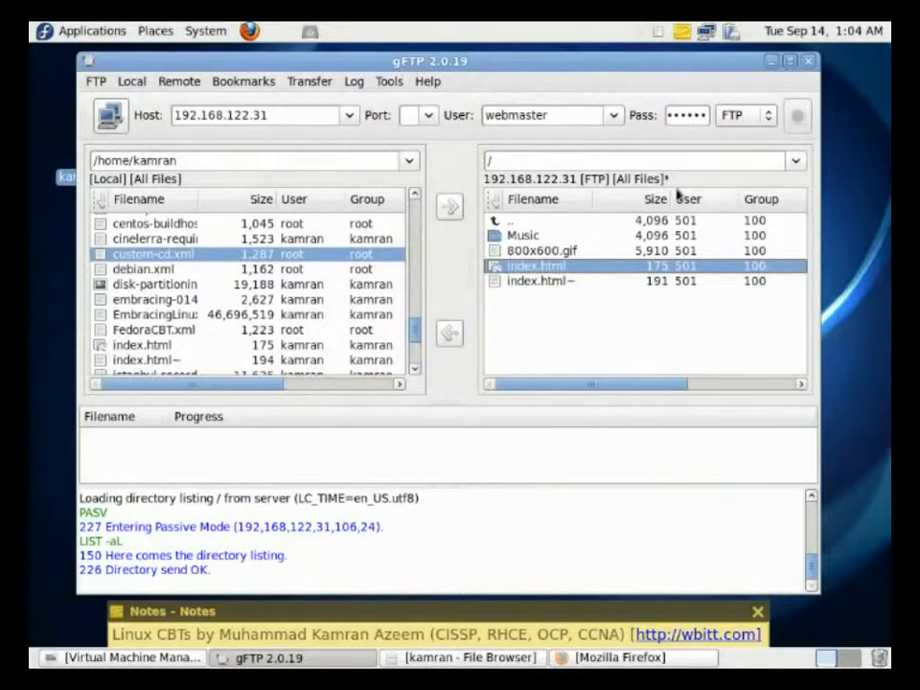
click(244, 82)
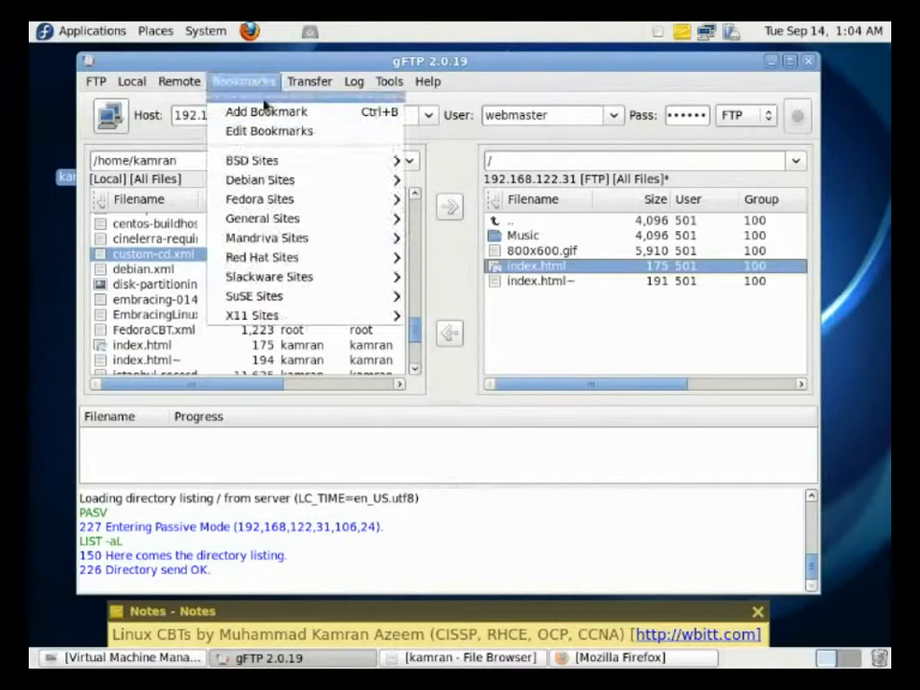
click(267, 111)
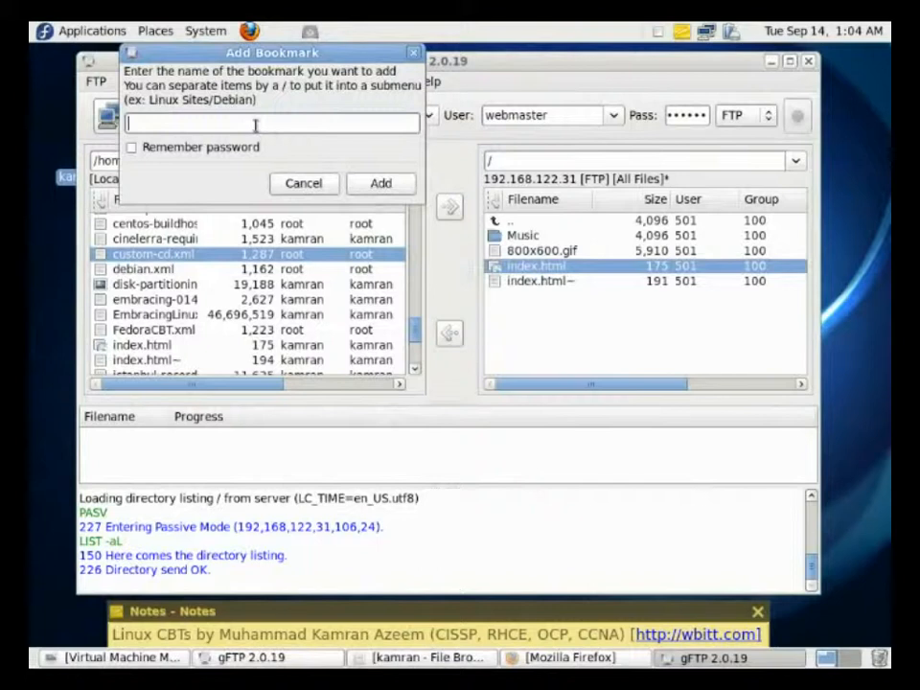
text(testserver)
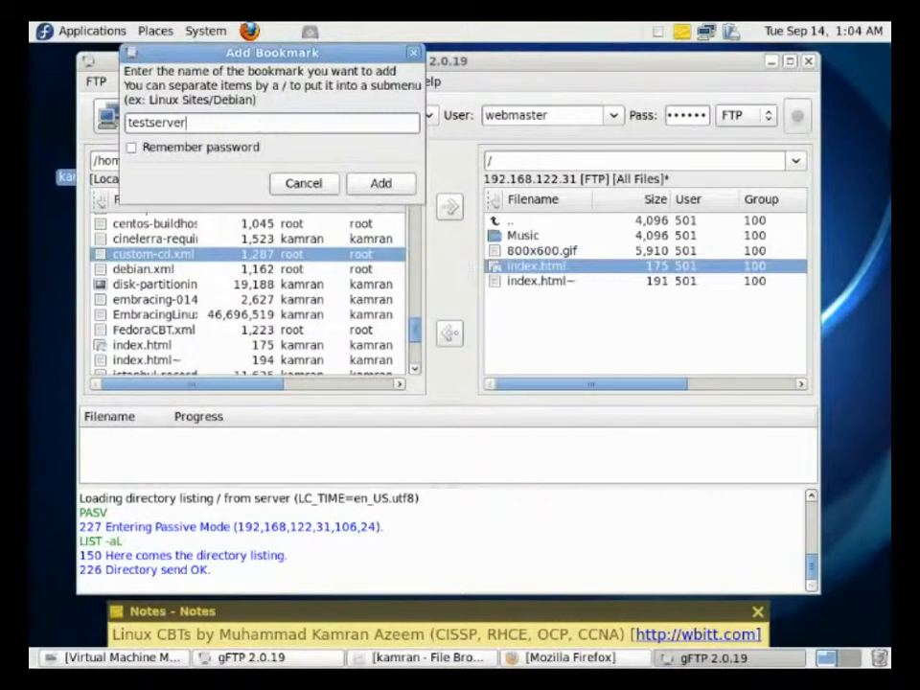
click(132, 148)
click(383, 186)
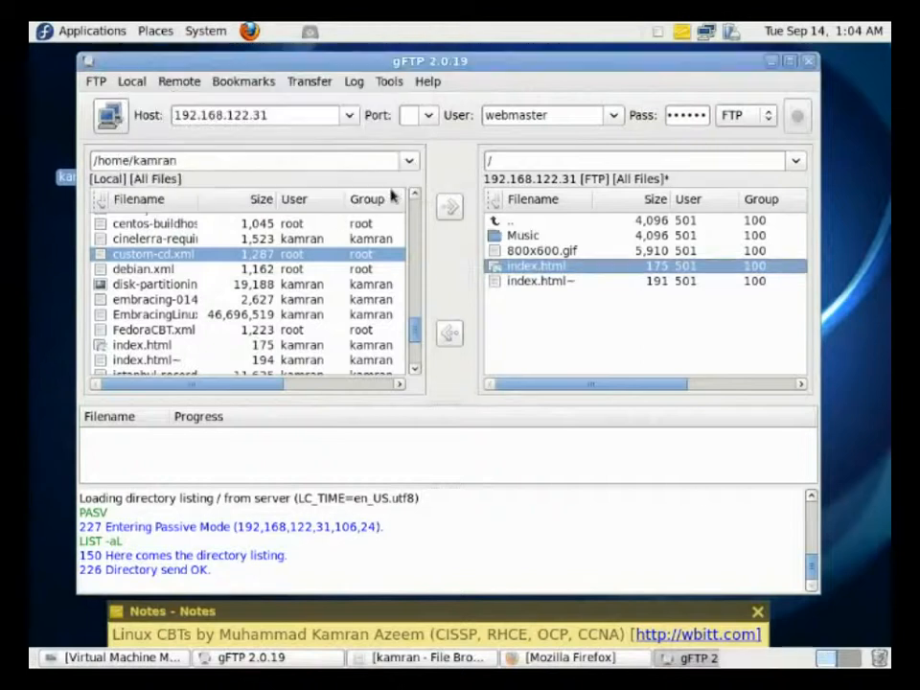
click(808, 61)
- Relaunch gFTP, connect to 192.168.122.31 through the testserver bookmark, then close it
click(91, 29)
mouse_move(114, 142)
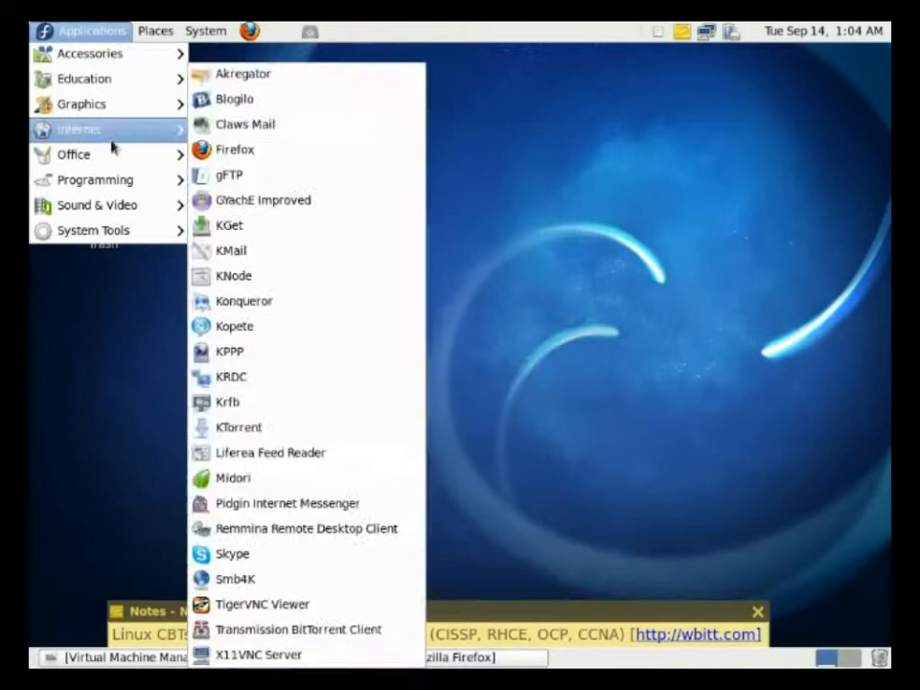
click(230, 175)
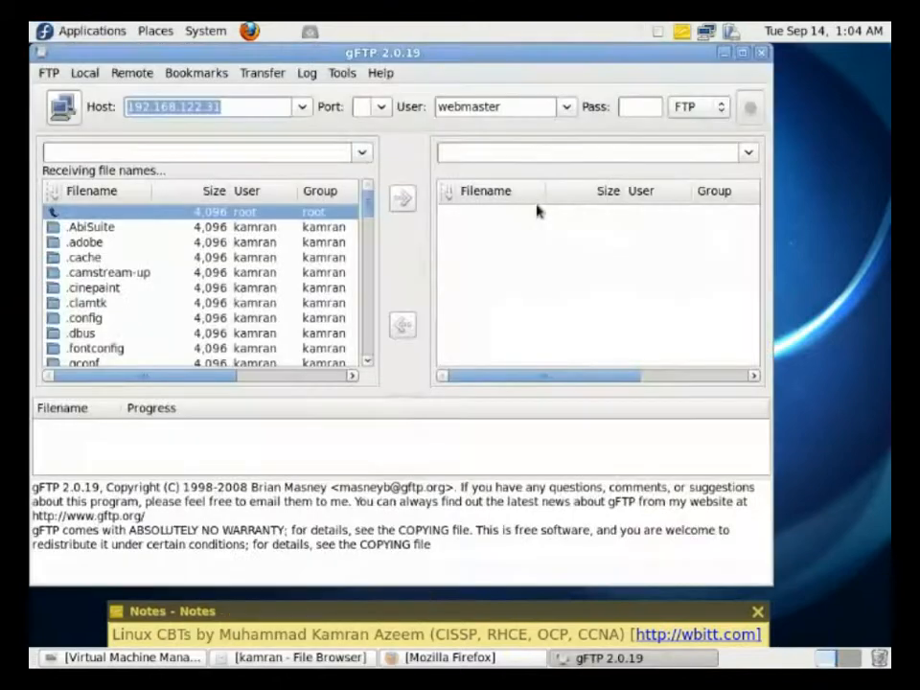
click(223, 74)
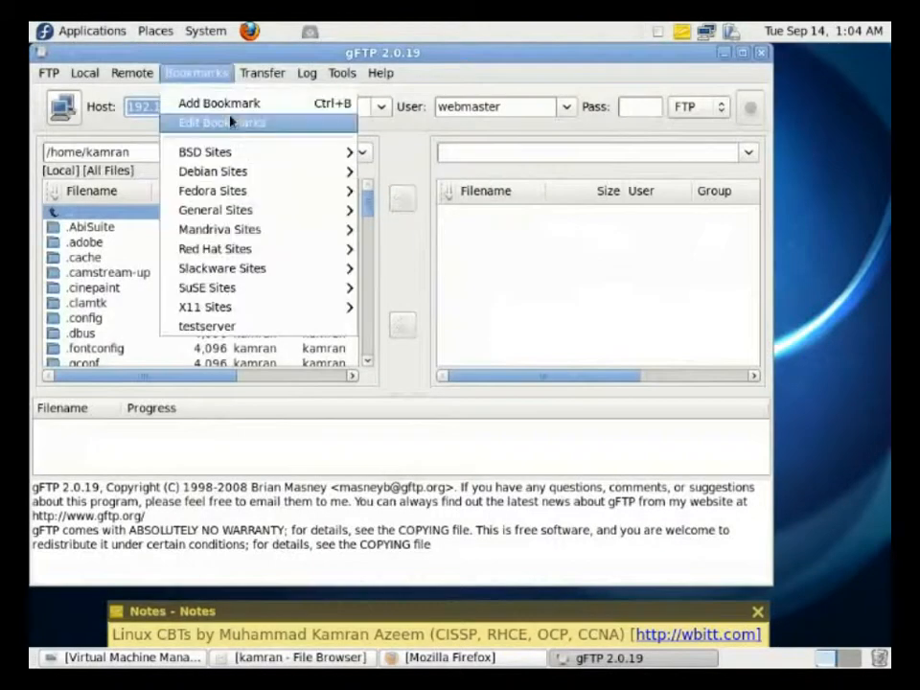
click(243, 326)
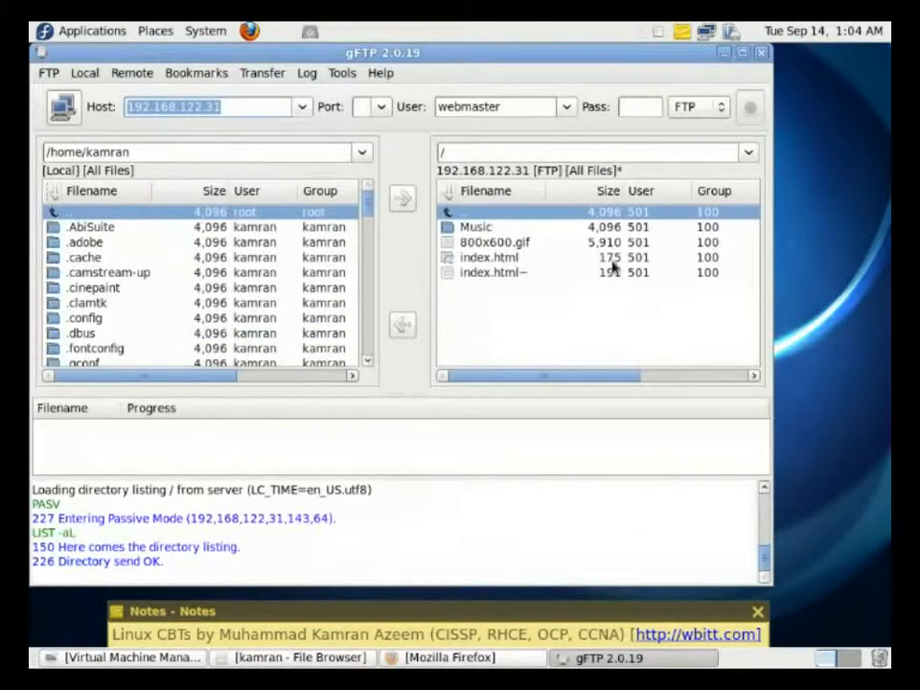
click(762, 54)
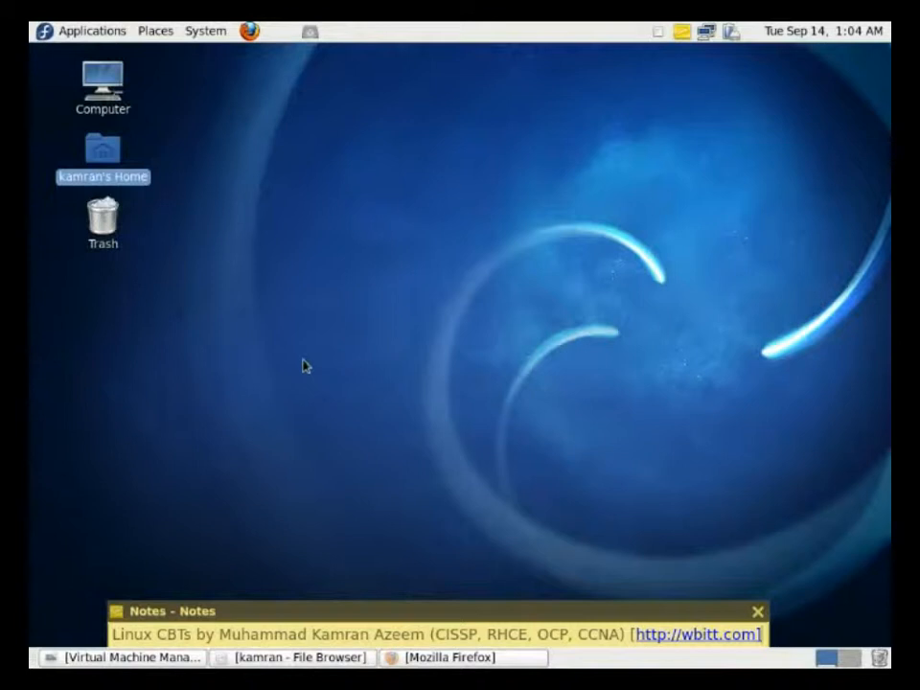
- Start Dolphin from Applications > System Tools, opening the home folder in two panes
click(206, 33)
mouse_move(109, 28)
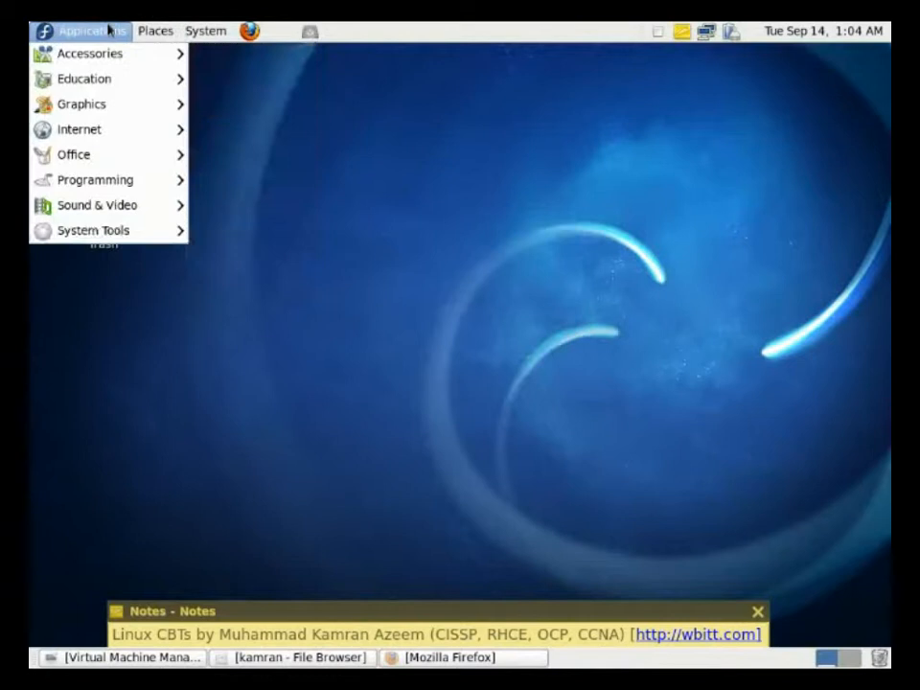
mouse_move(113, 232)
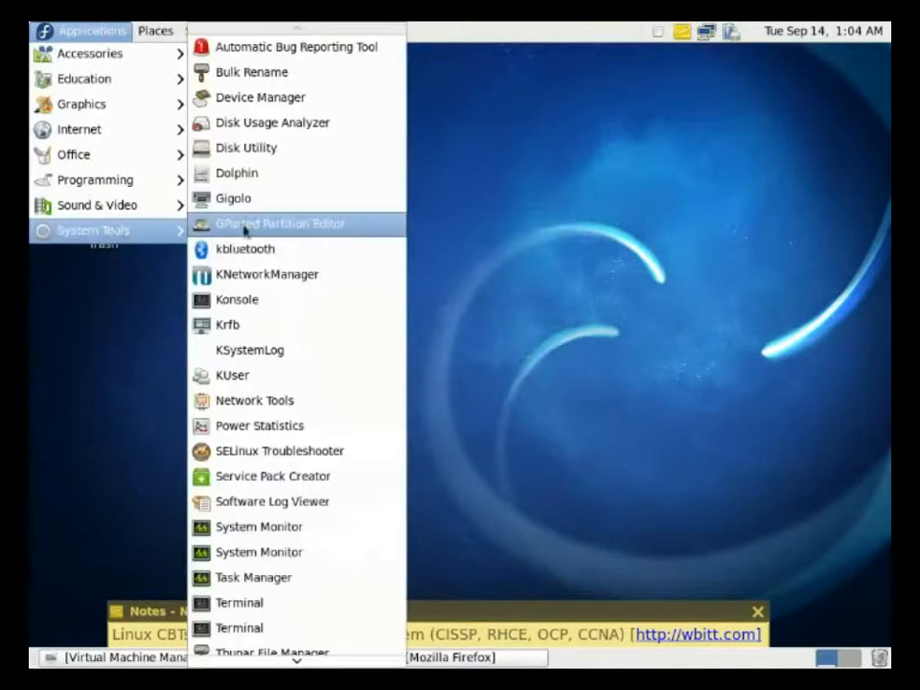
click(263, 178)
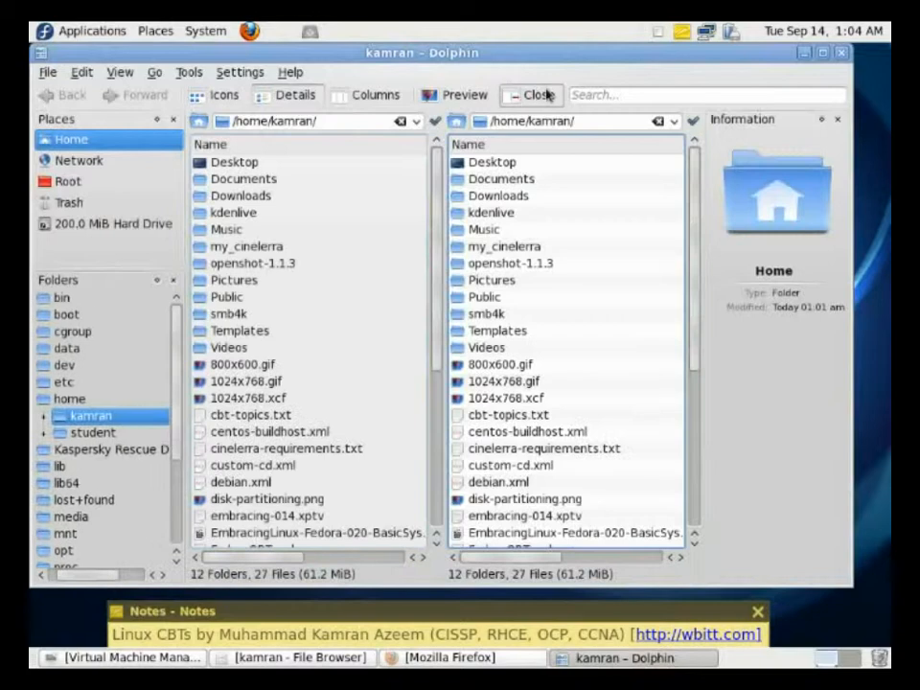
- Close Dolphin's split view so the home folder shows in one pane
click(532, 95)
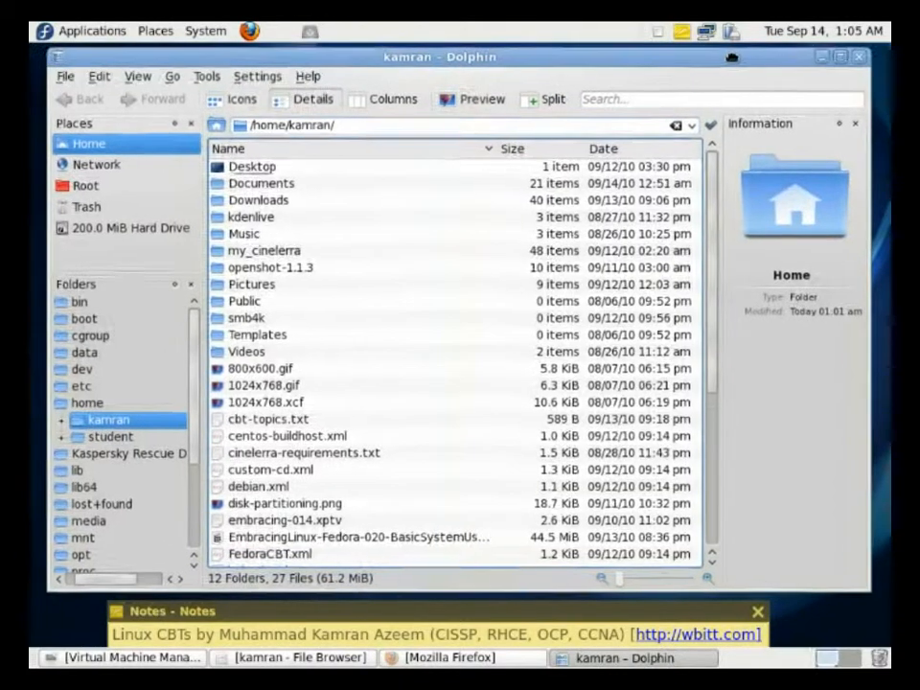
drag(714, 54, 728, 61)
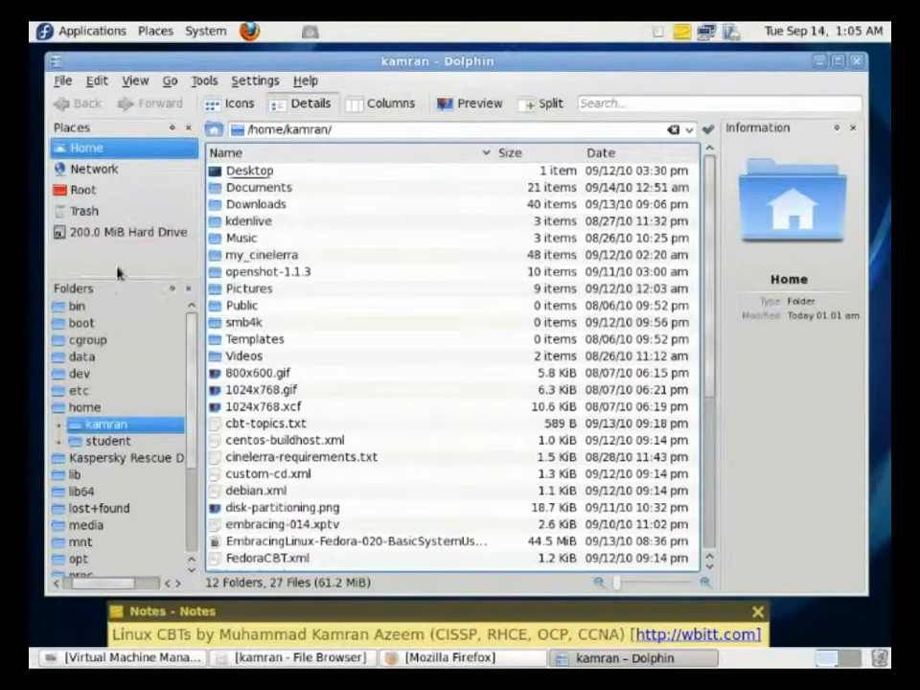
click(136, 81)
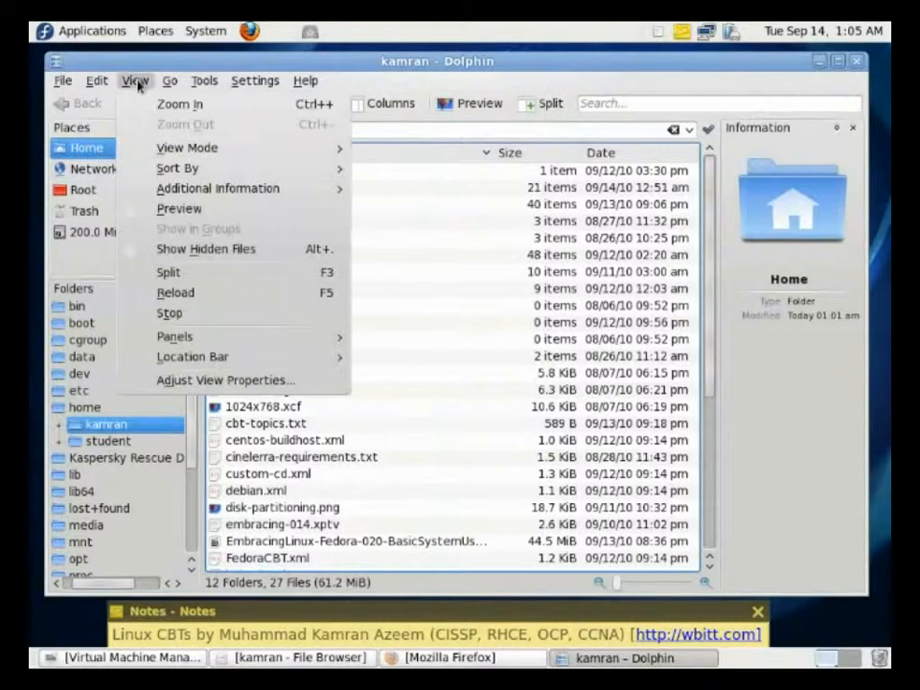
mouse_move(173, 337)
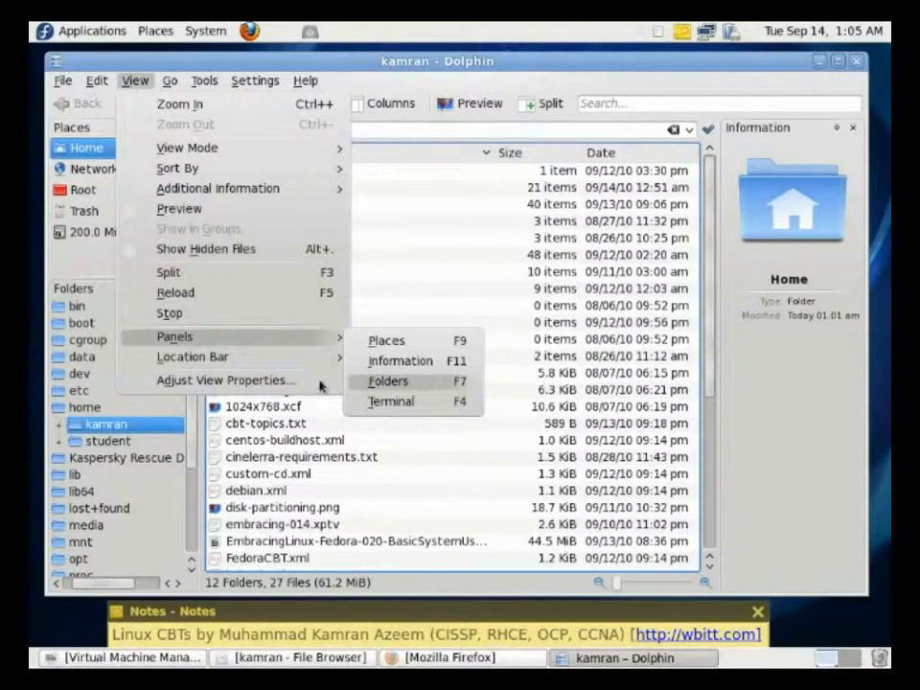
click(300, 406)
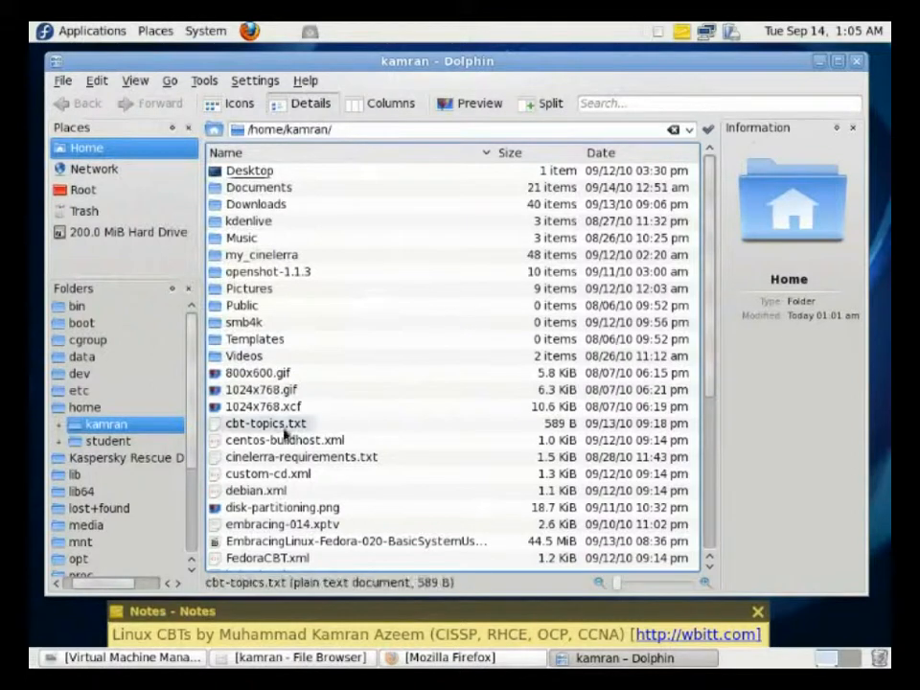
- Inspect 800x600.gif, 1024x768.gif, centos-buildhost.xml and cbt-topics.txt details, then close the Information panel
click(266, 375)
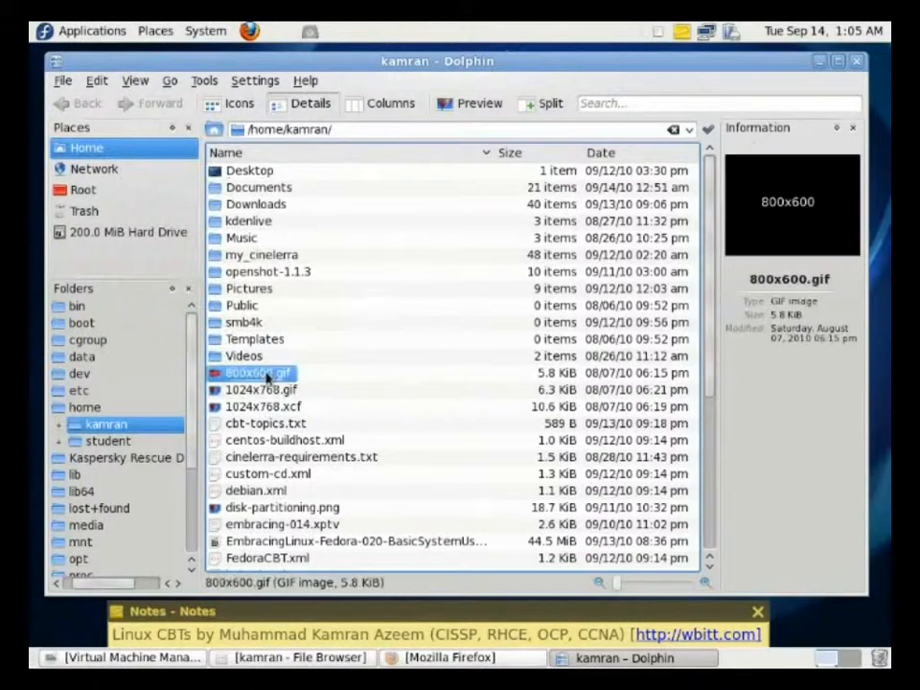
click(278, 393)
click(270, 440)
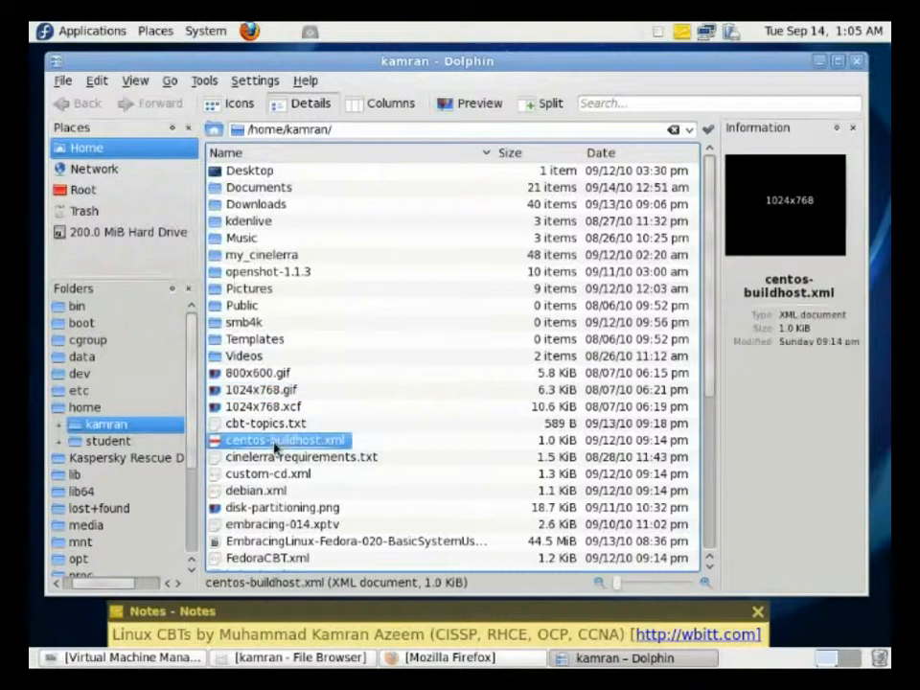
click(276, 424)
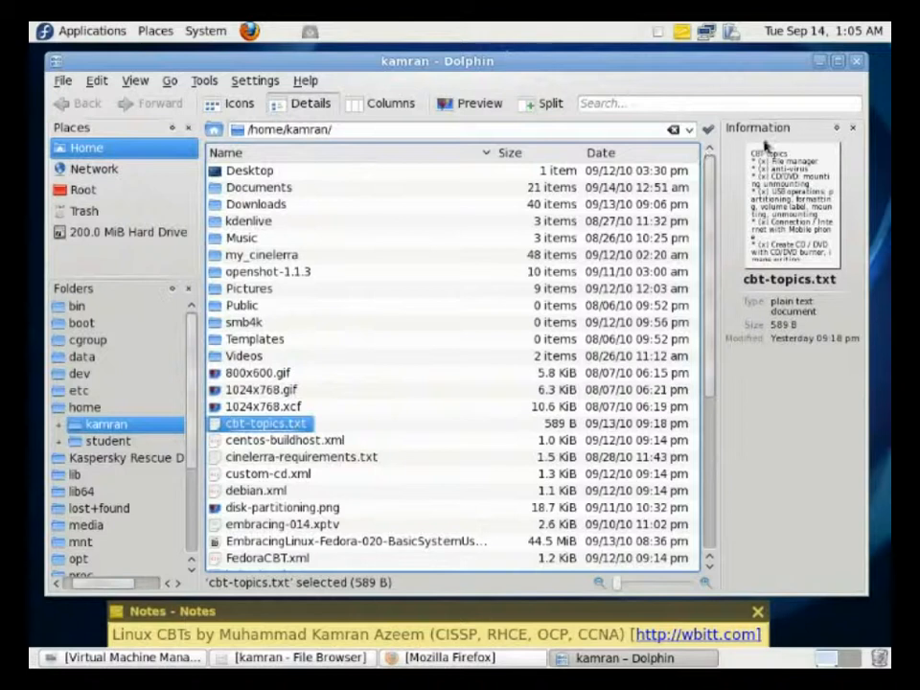
click(852, 131)
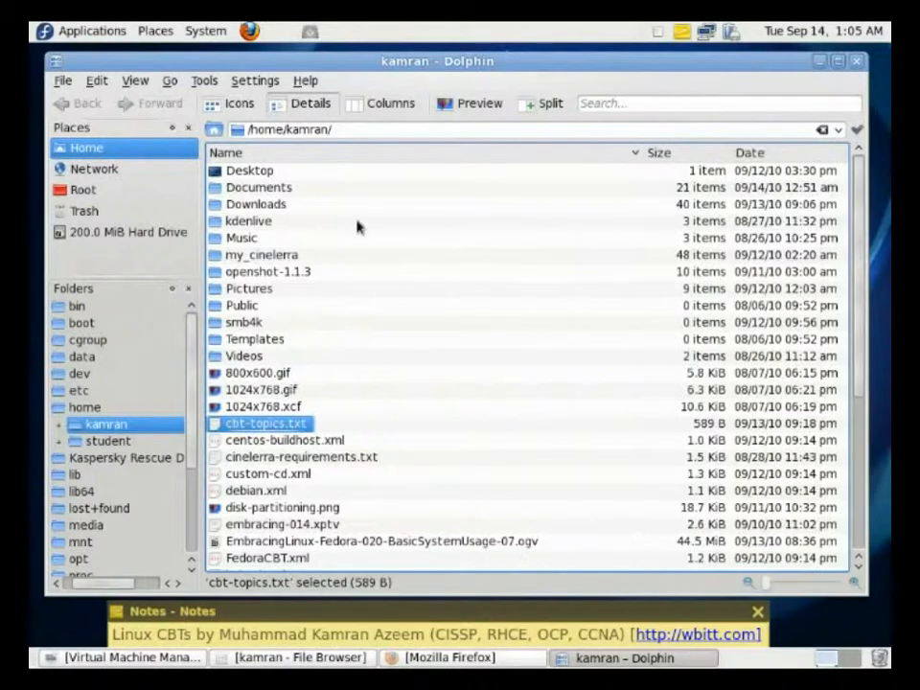
- Show the Information panel via View > Panels > Information
click(135, 81)
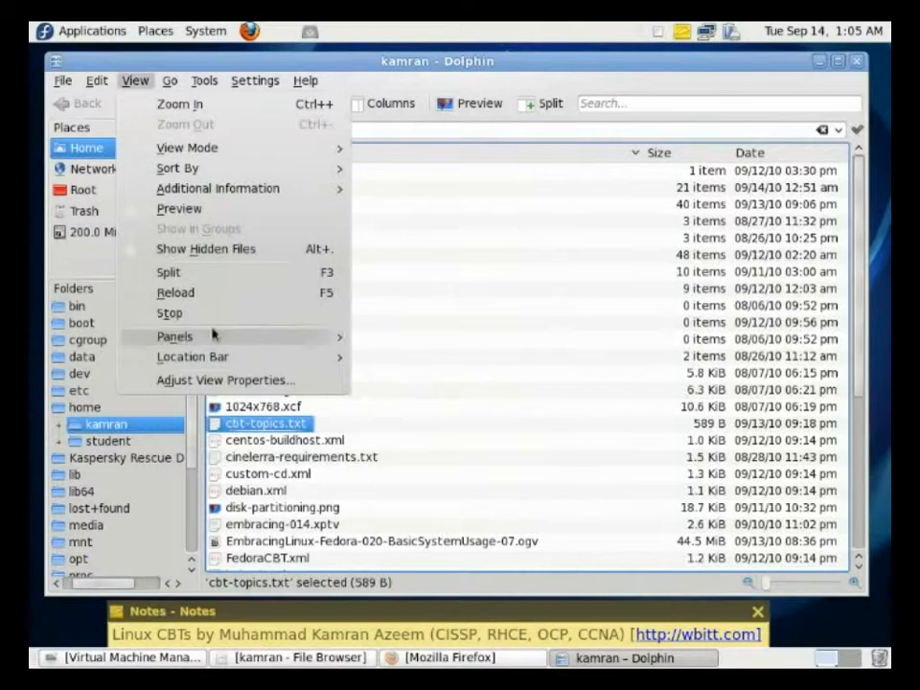
mouse_move(325, 340)
click(371, 361)
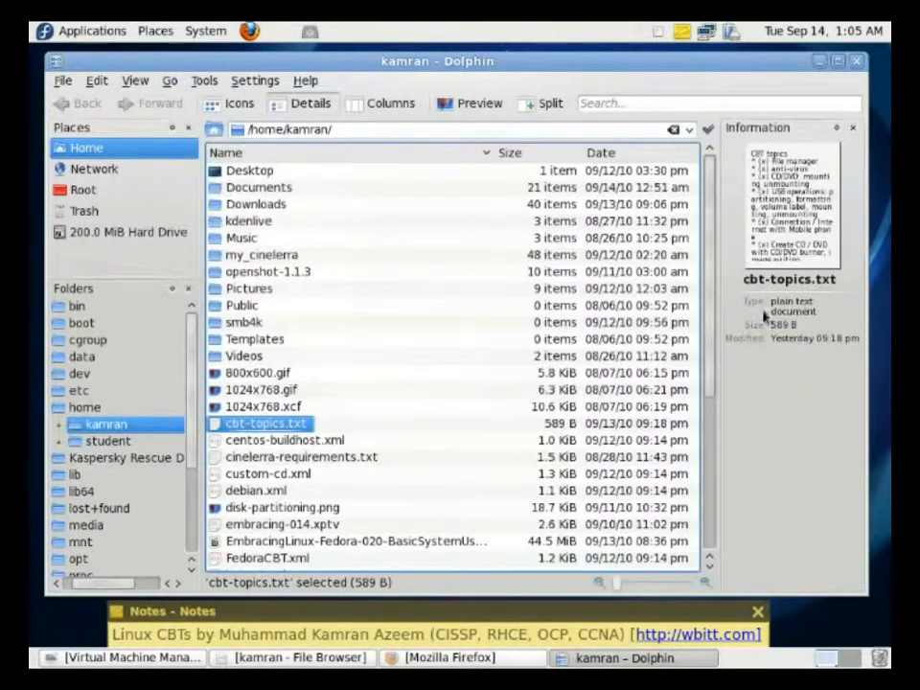
- Add the embedded Terminal panel and go to the /home folder
click(135, 81)
mouse_move(282, 336)
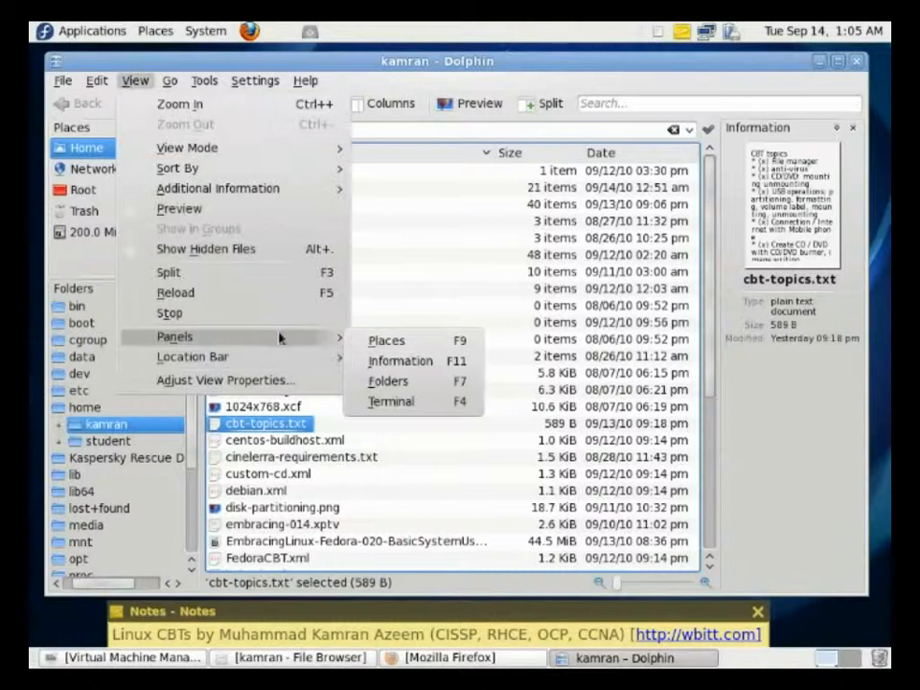
click(431, 407)
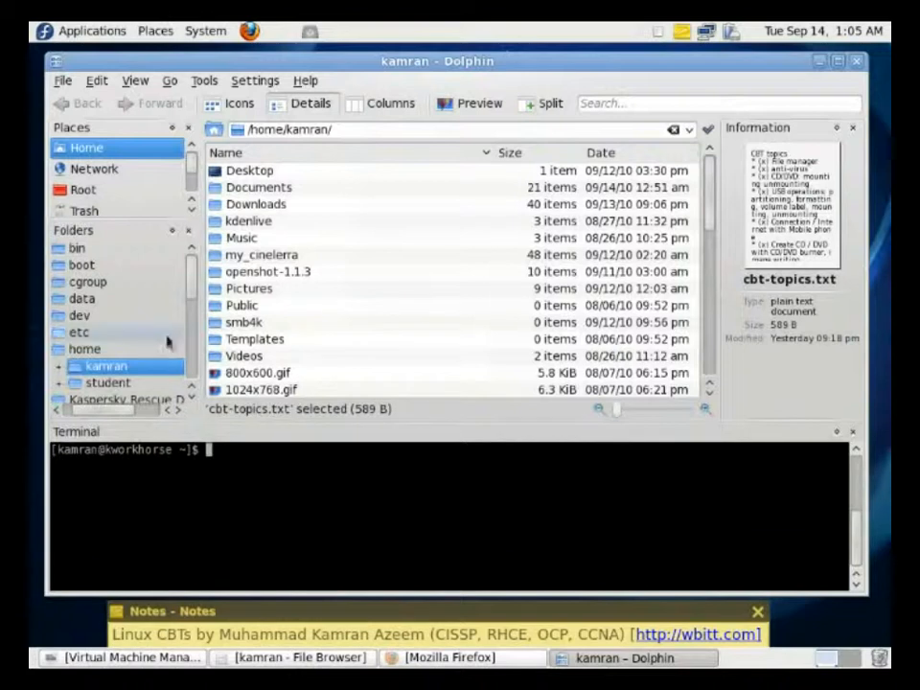
click(109, 354)
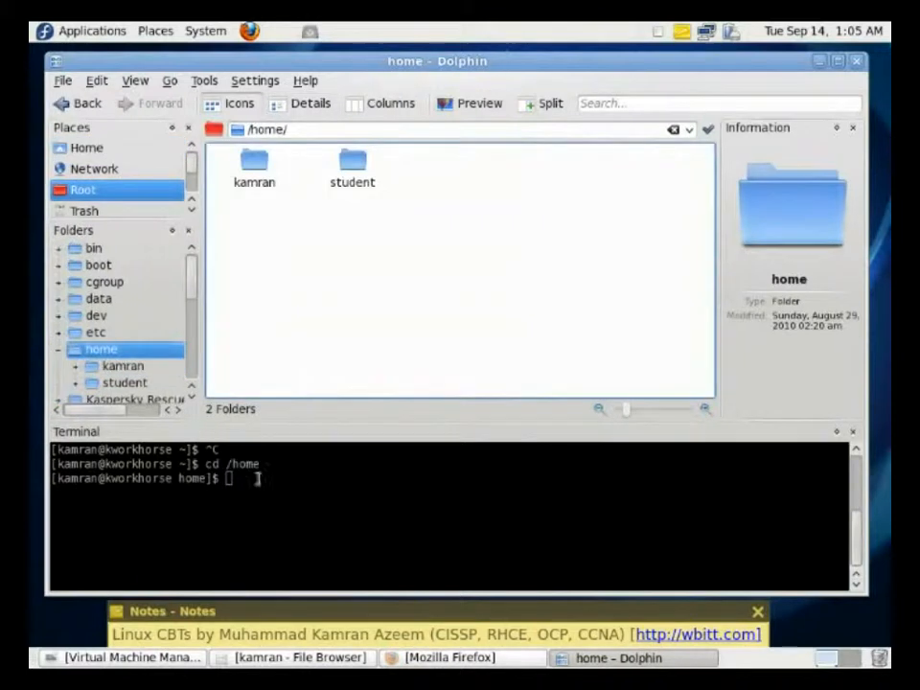
- Browse to /data and back to the user's home folder, with the terminal following along
drag(267, 466, 204, 463)
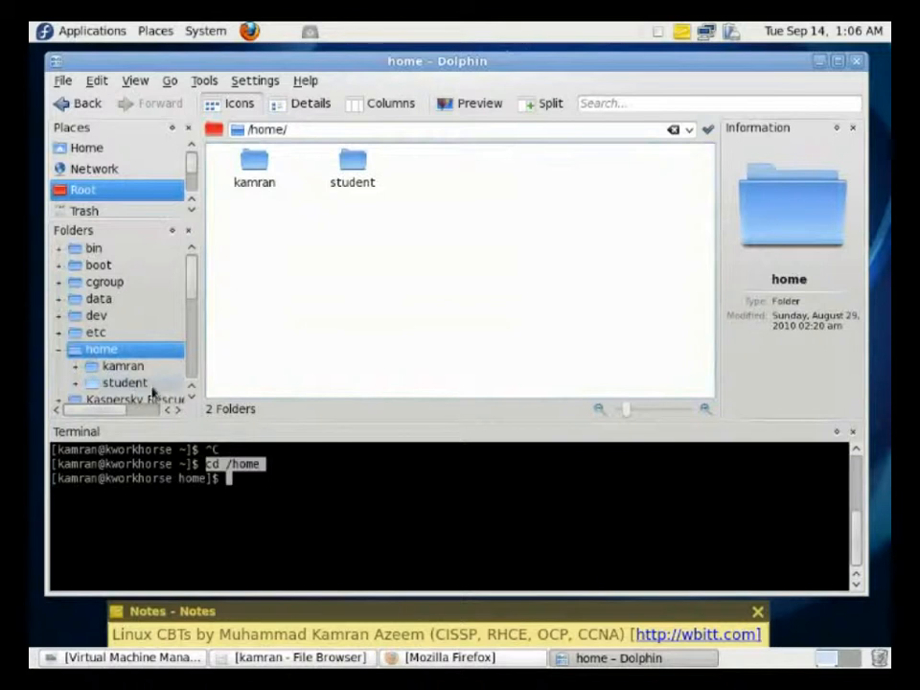
click(108, 302)
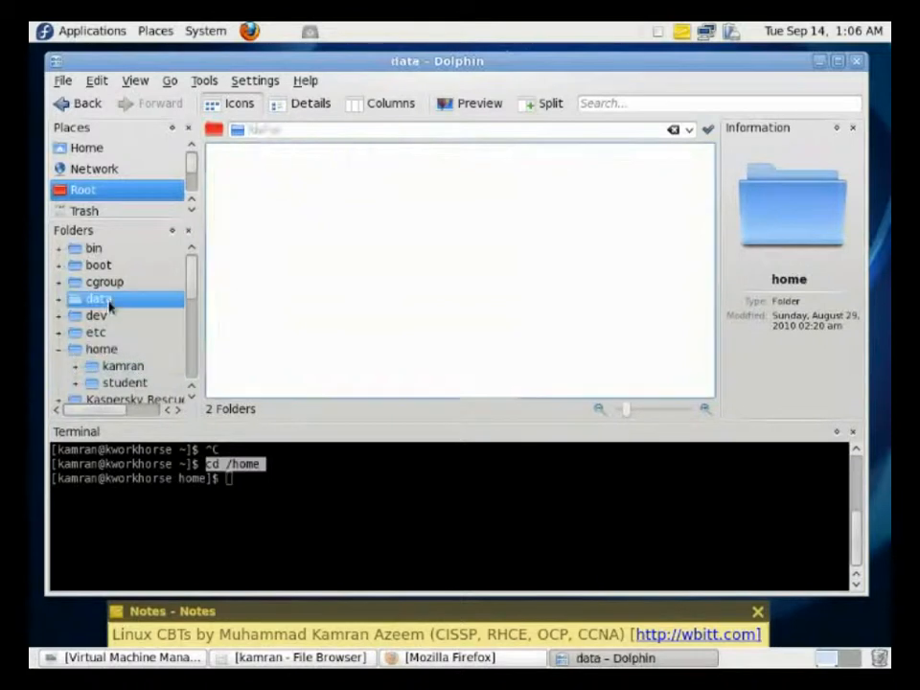
drag(287, 493, 227, 479)
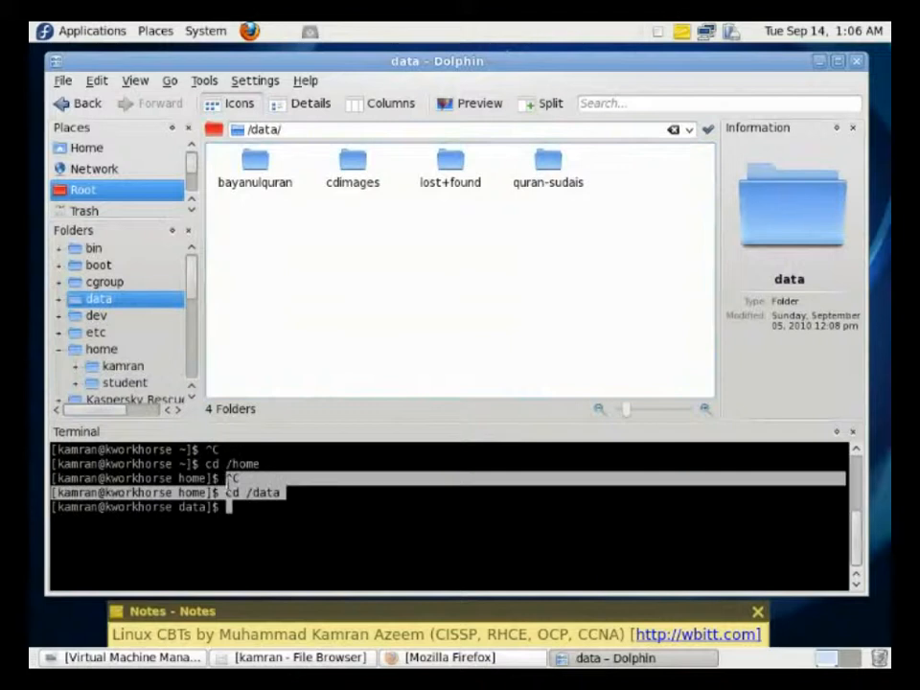
click(265, 512)
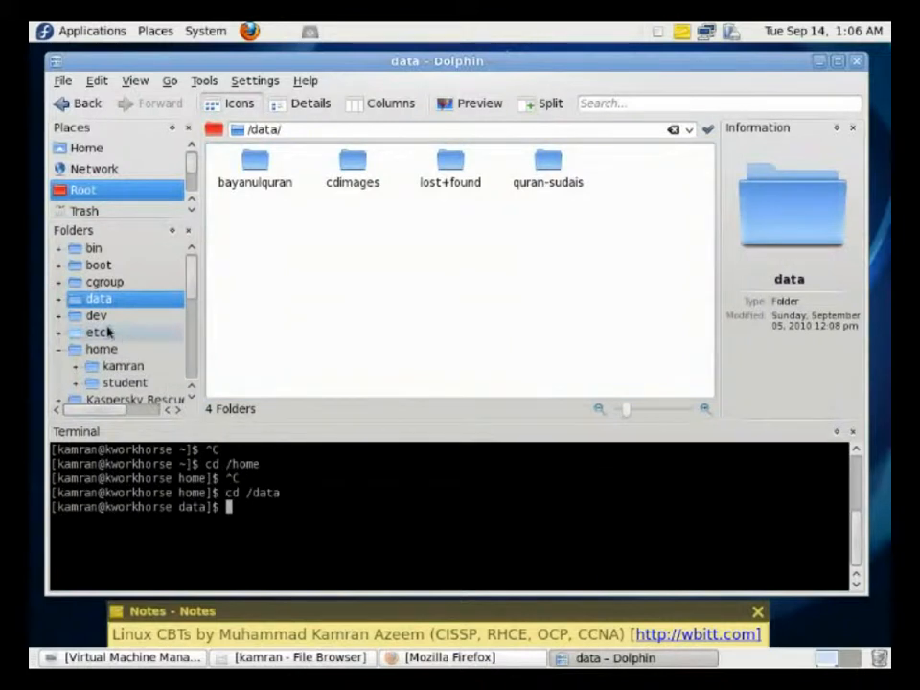
click(119, 368)
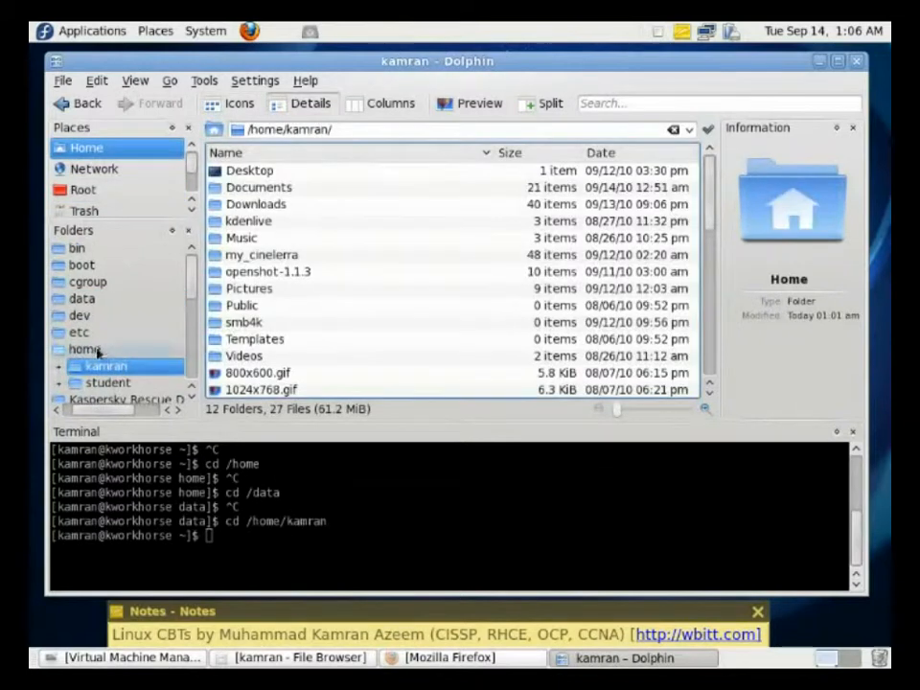
- Run ls in the terminal to list the home folder, then close the Terminal panel
click(320, 533)
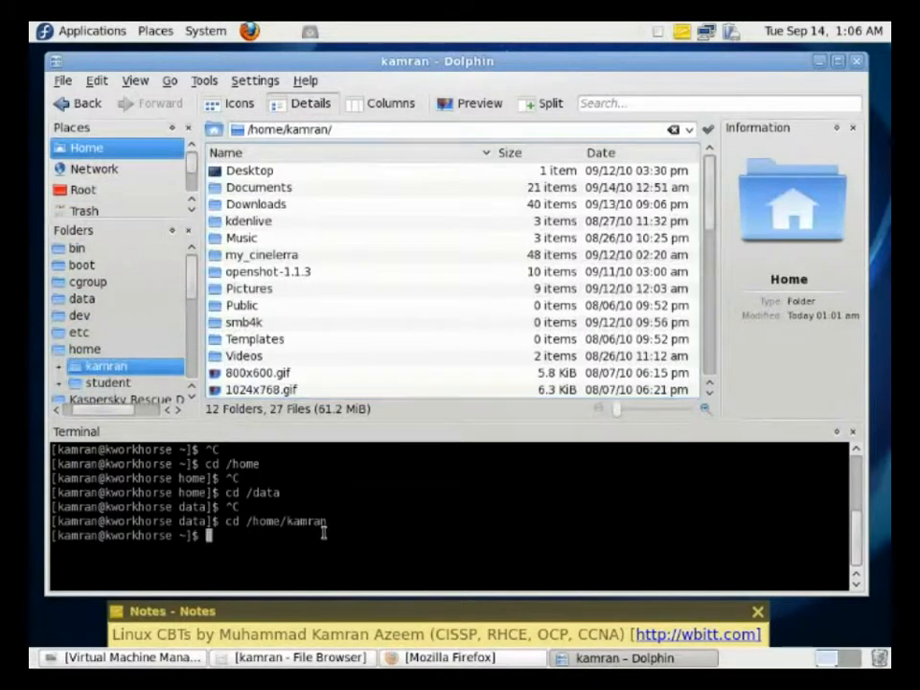
text(ls)
key(Return)
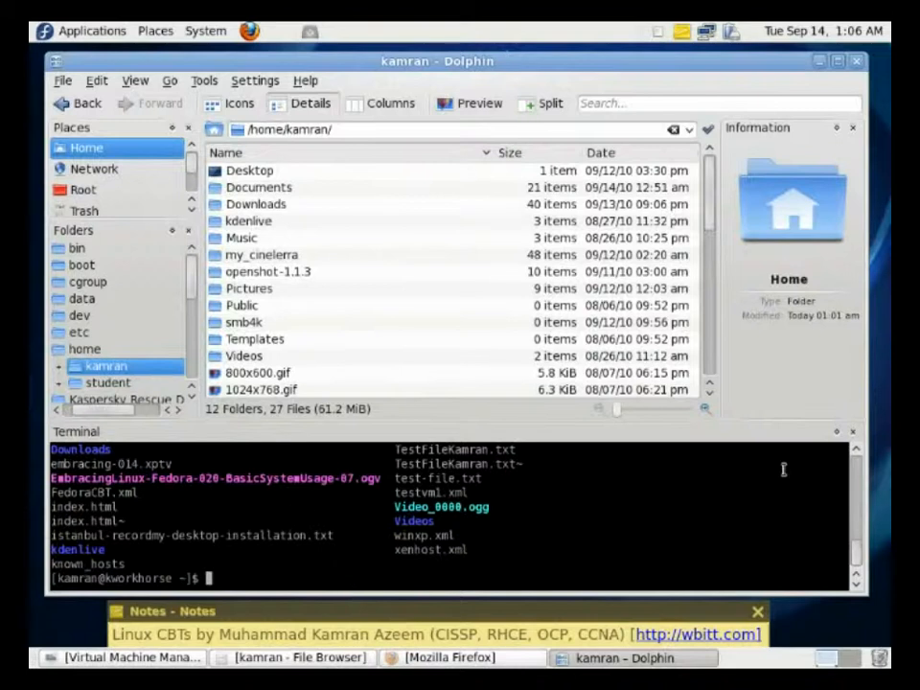
click(853, 433)
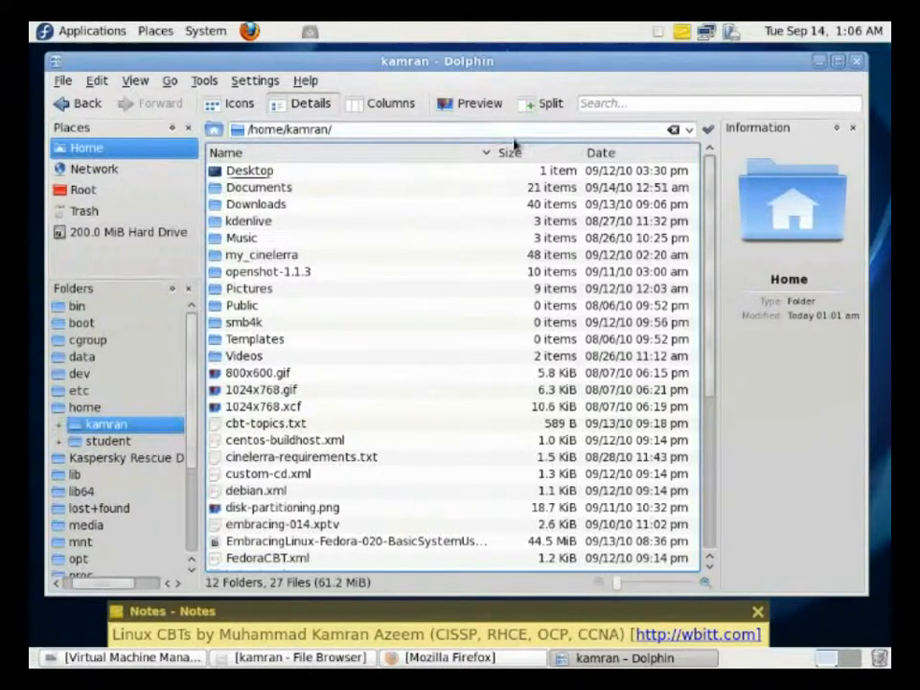
- Show hidden files in the home listing briefly, then hide them again
click(126, 83)
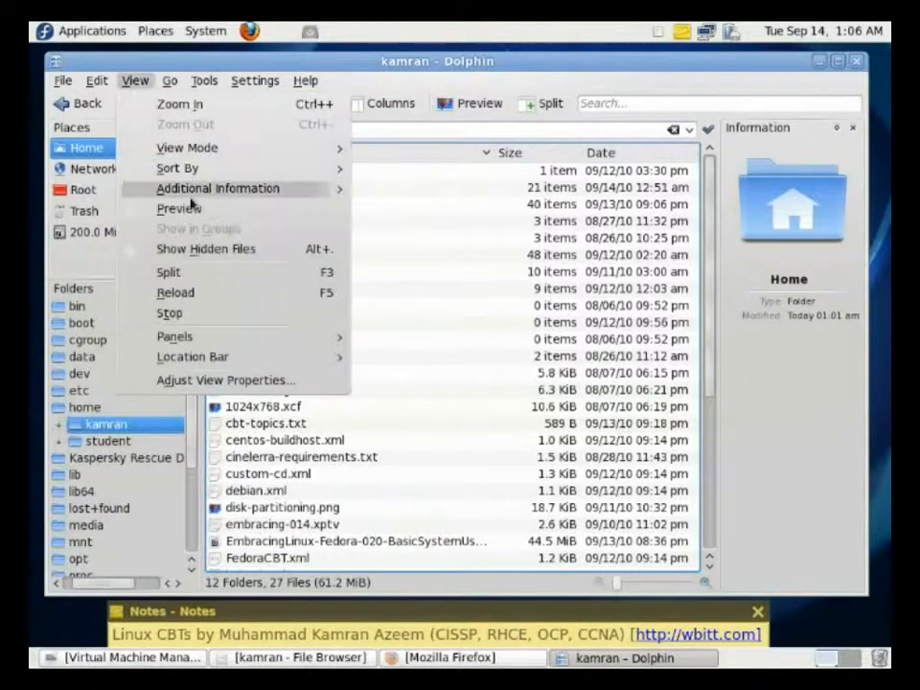
click(221, 248)
scroll(401, 330, down, 20)
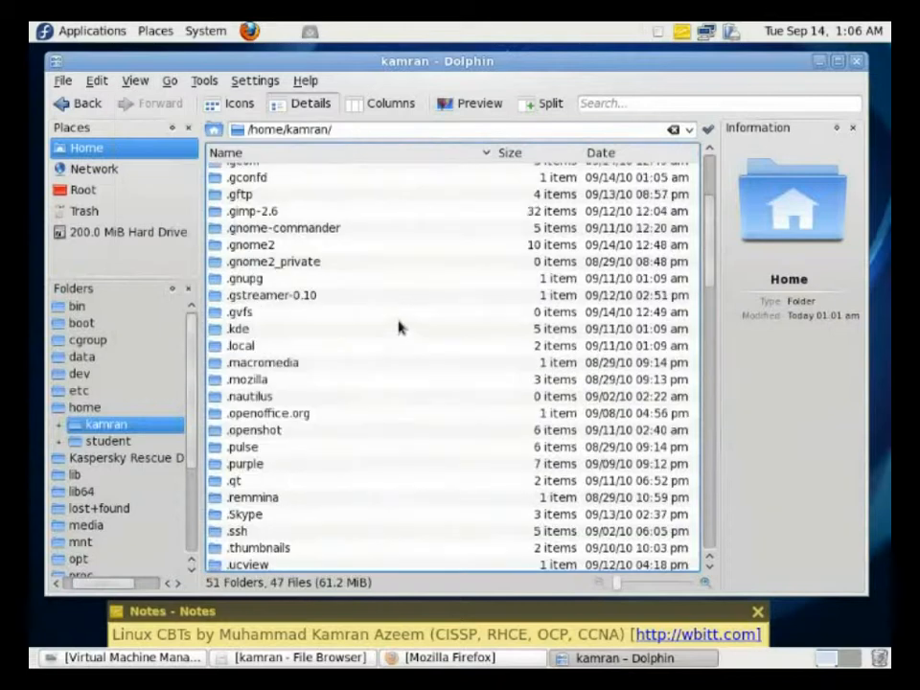
click(134, 82)
click(188, 250)
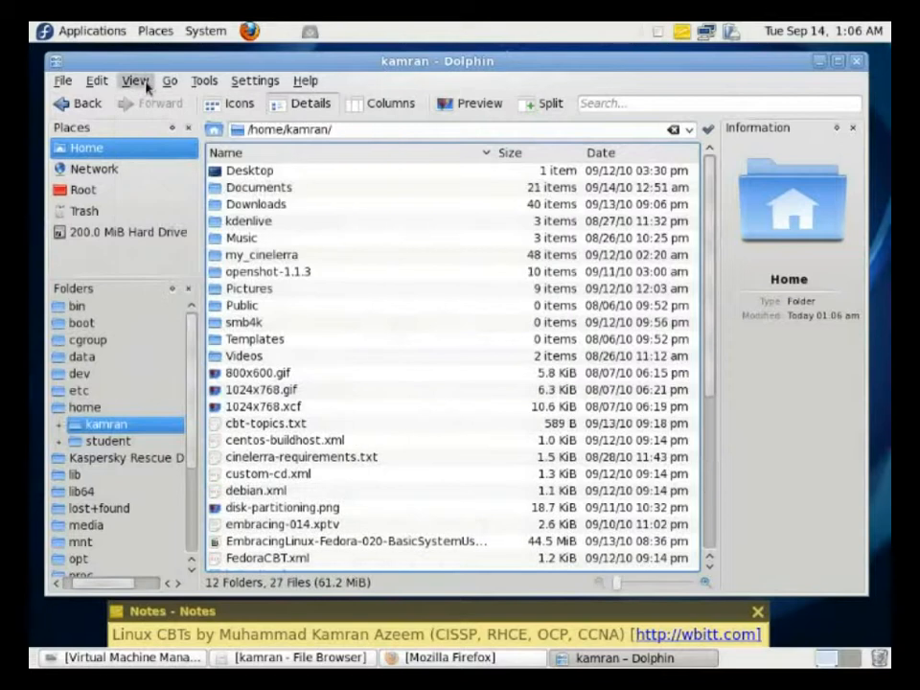
- Split the window, close the Information panel, and show Root in the right pane
click(143, 82)
click(182, 275)
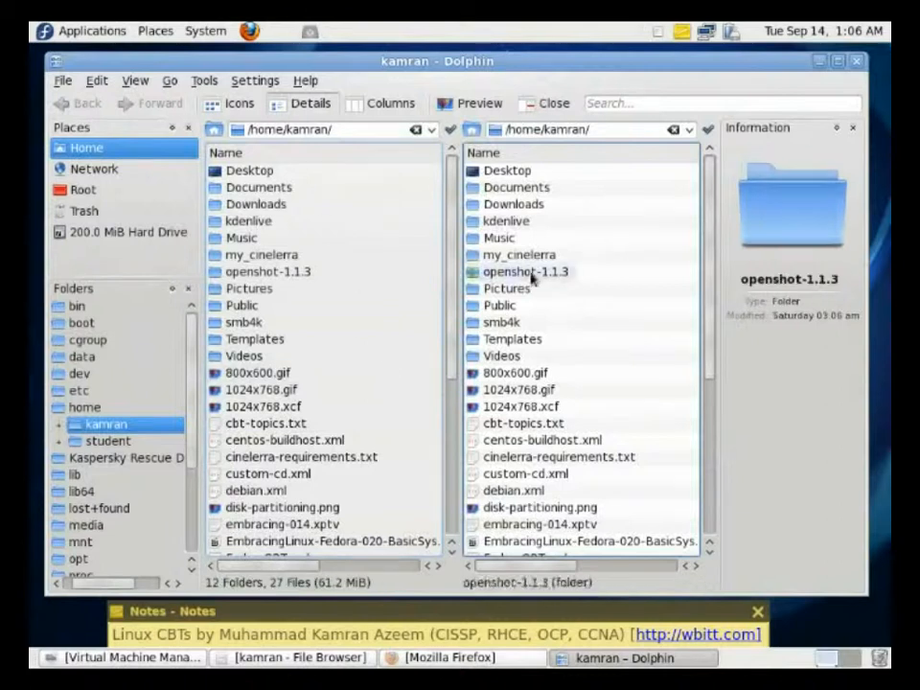
click(853, 133)
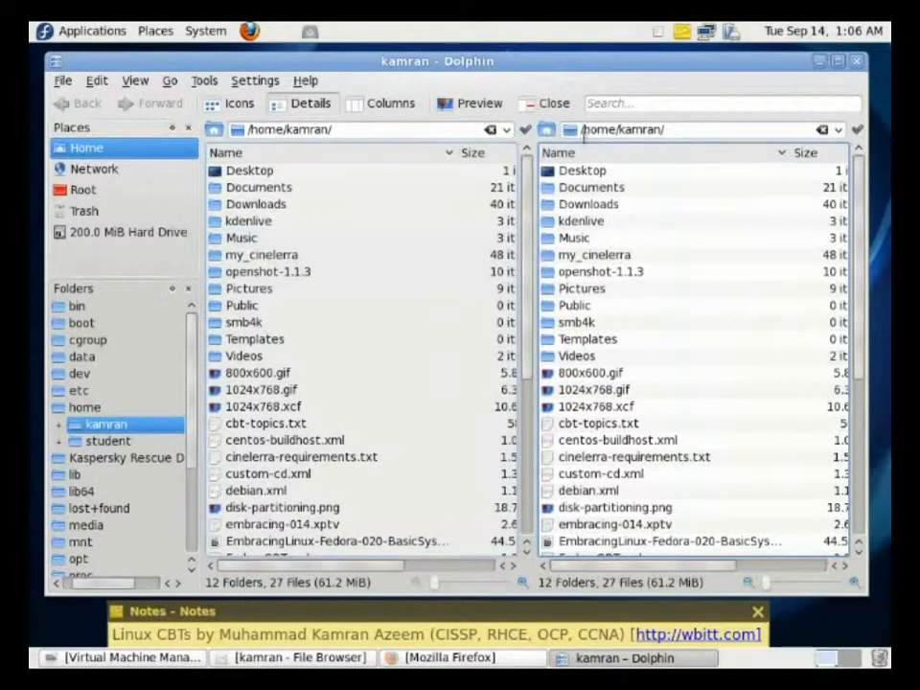
click(546, 130)
click(575, 192)
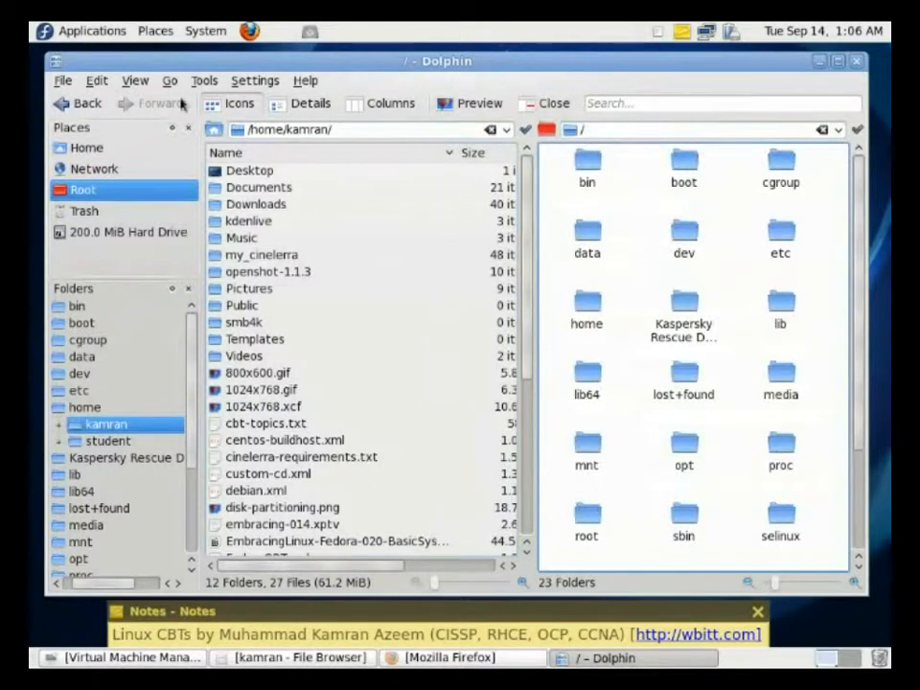
- Close the split view, then toggle the second pane on and off twice
click(135, 80)
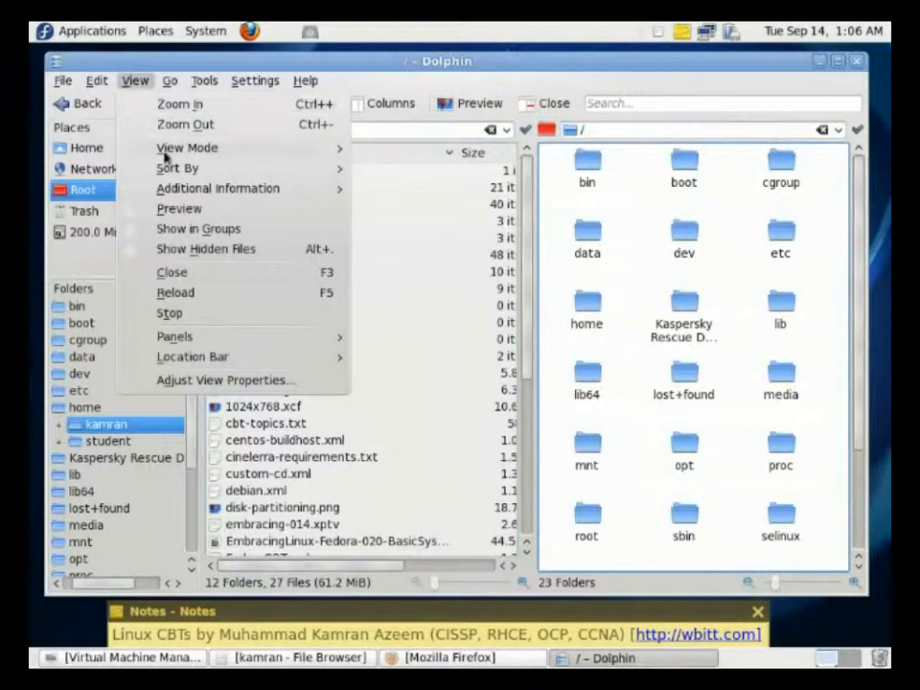
click(205, 273)
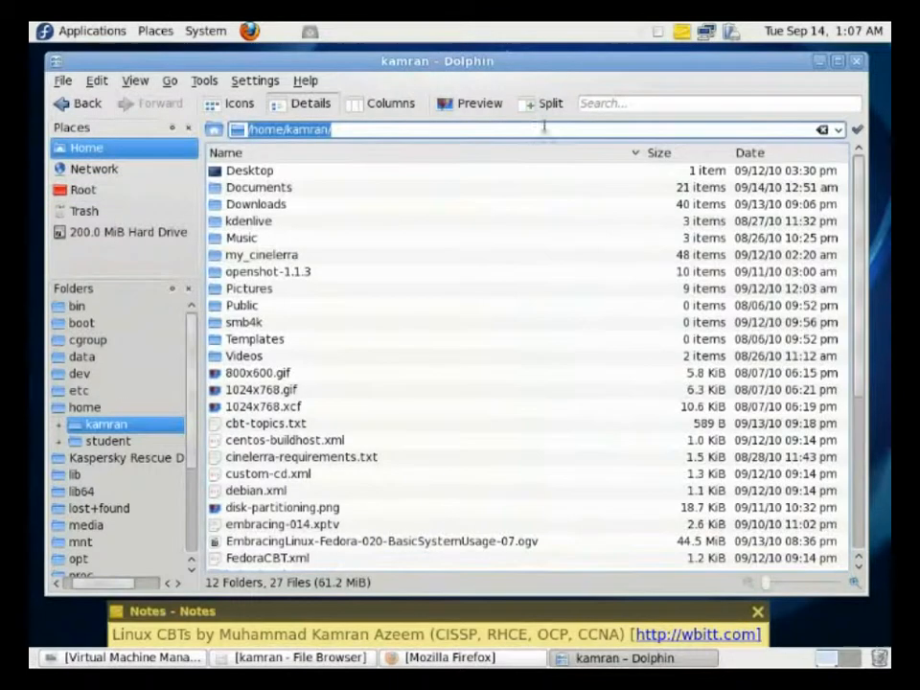
click(566, 111)
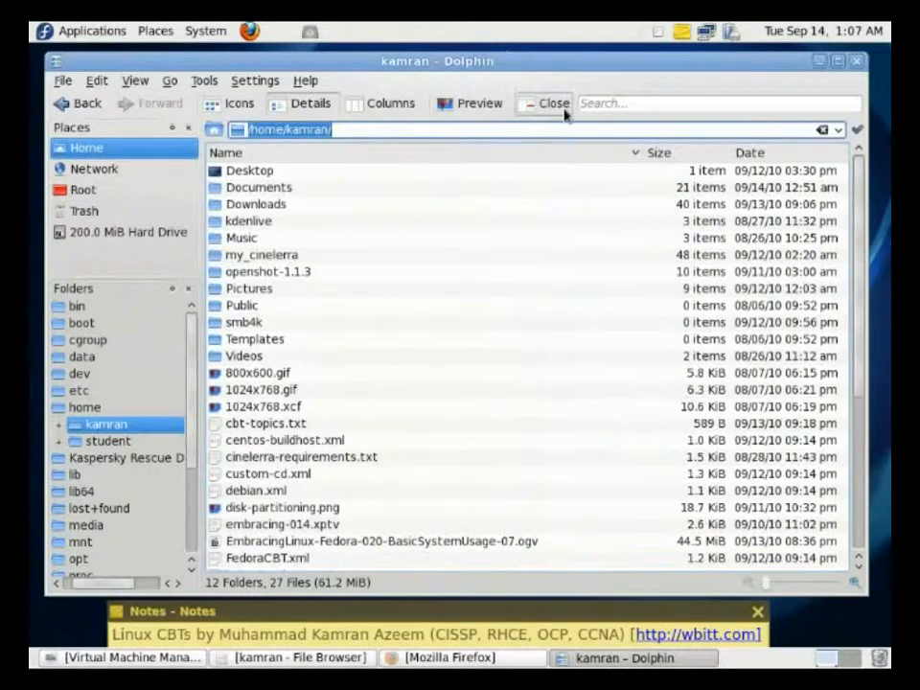
click(563, 105)
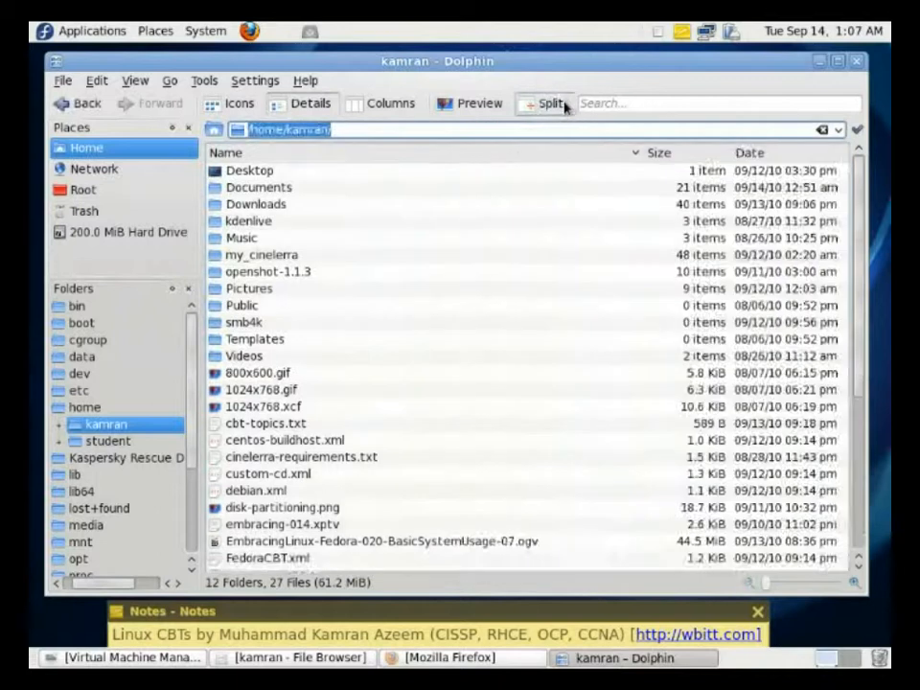
click(551, 105)
click(573, 105)
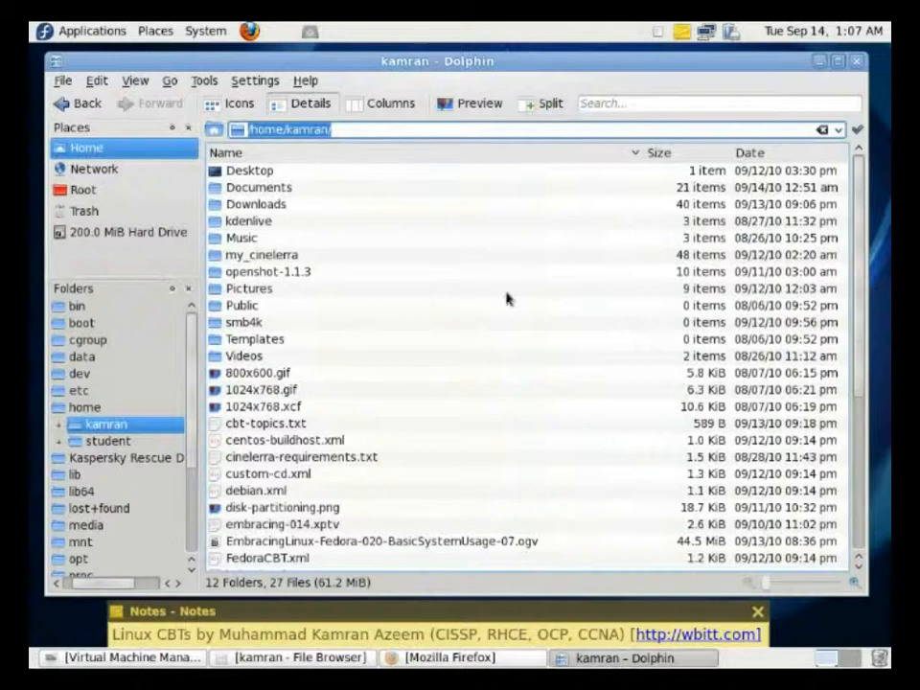
- Make the location bar show the editable path /home/kamran/ and open Dolphin's Preferences
click(136, 82)
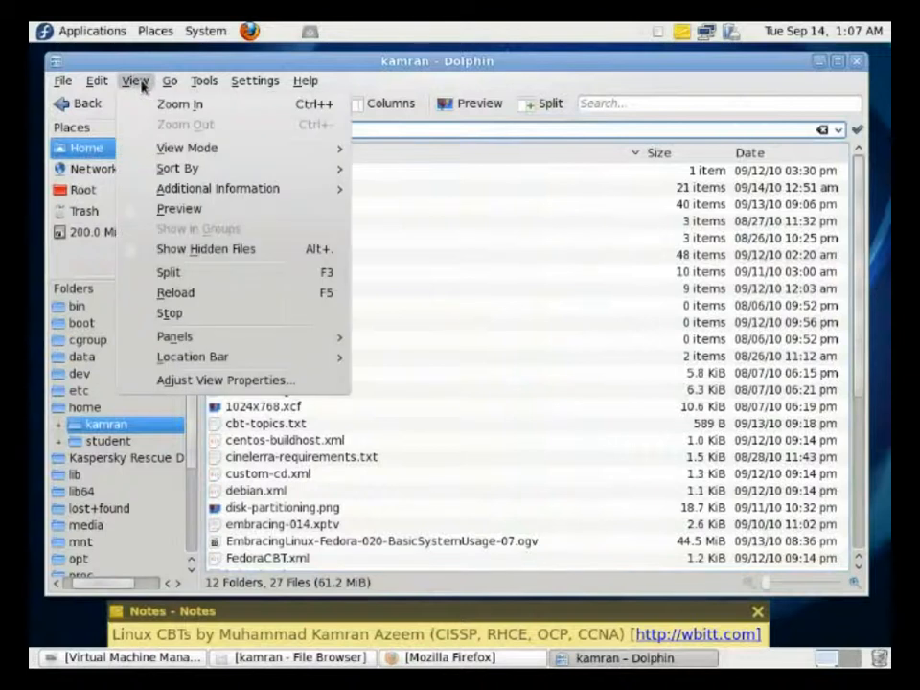
mouse_move(278, 355)
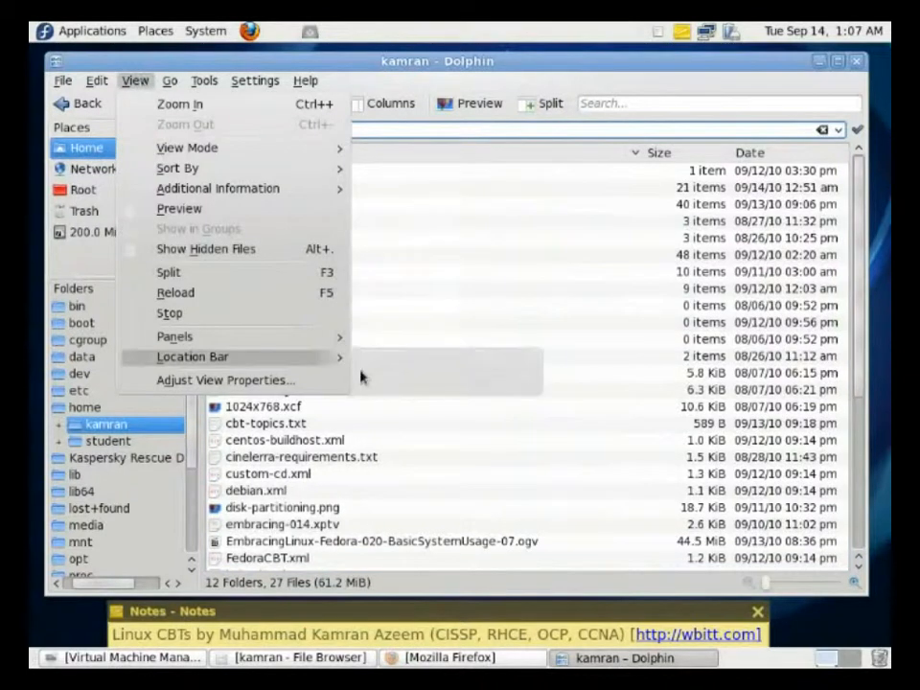
click(460, 128)
click(460, 127)
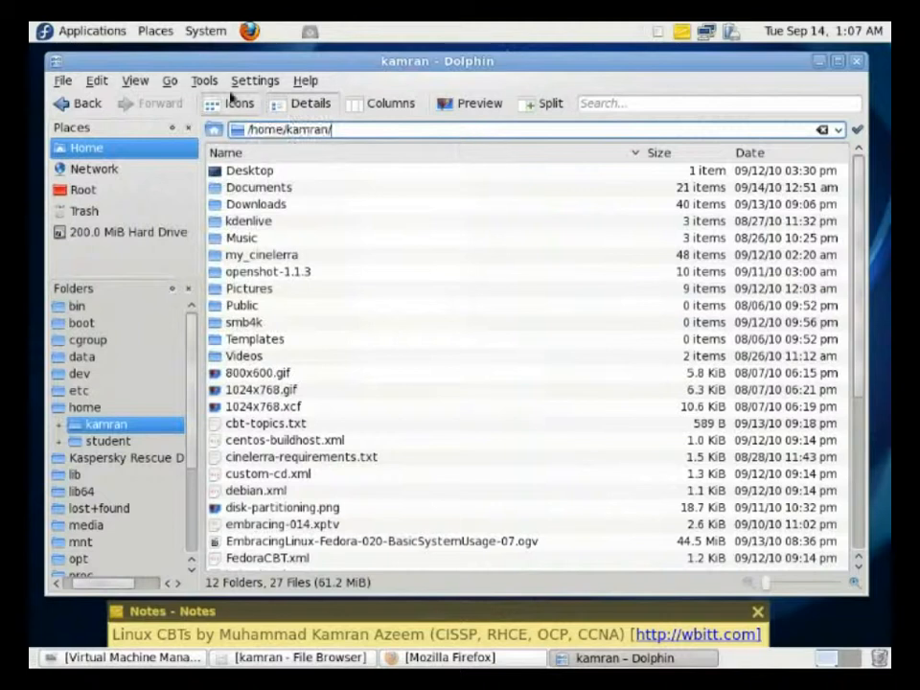
click(204, 80)
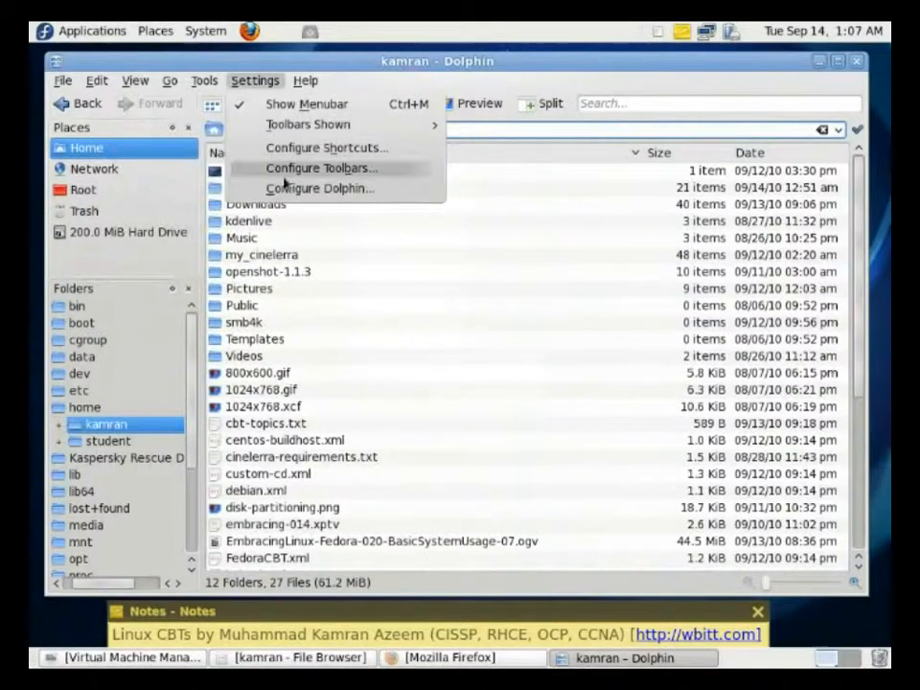
click(288, 188)
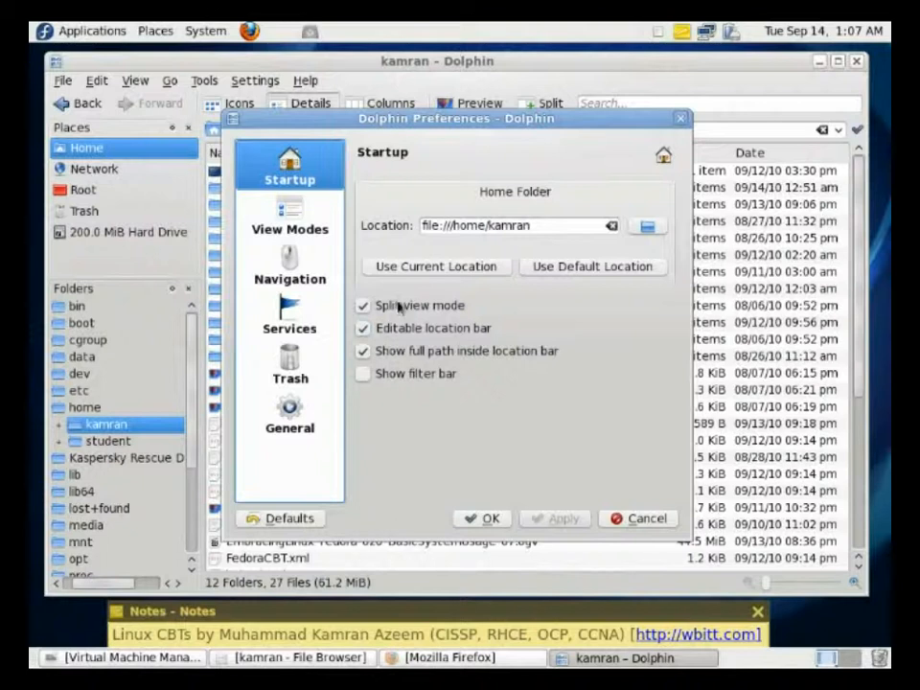
- Reposition the Preferences dialog and browse the View Modes settings for details and column views
drag(476, 163, 492, 247)
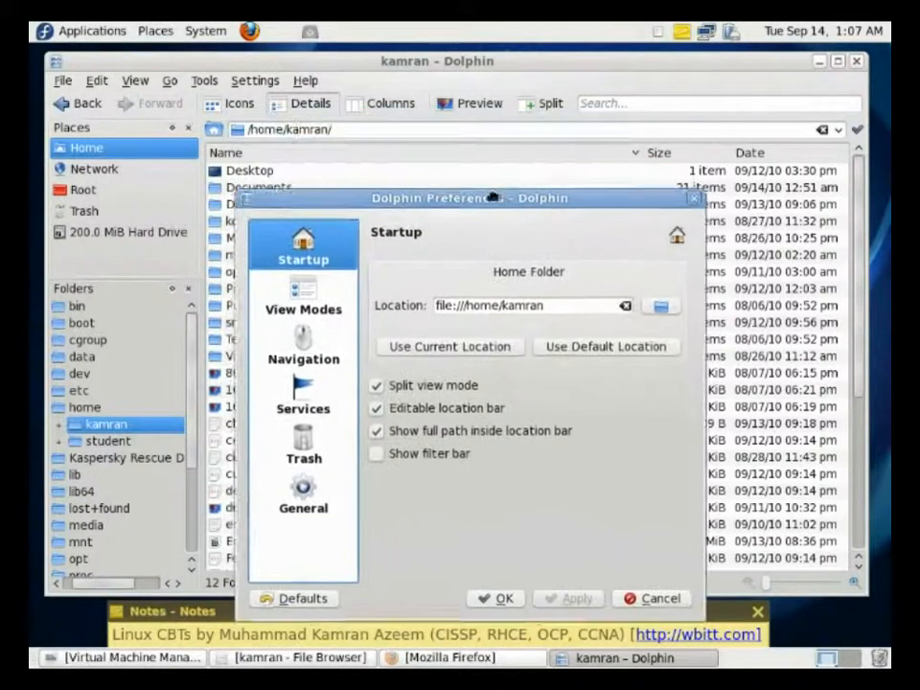
triple_click(288, 129)
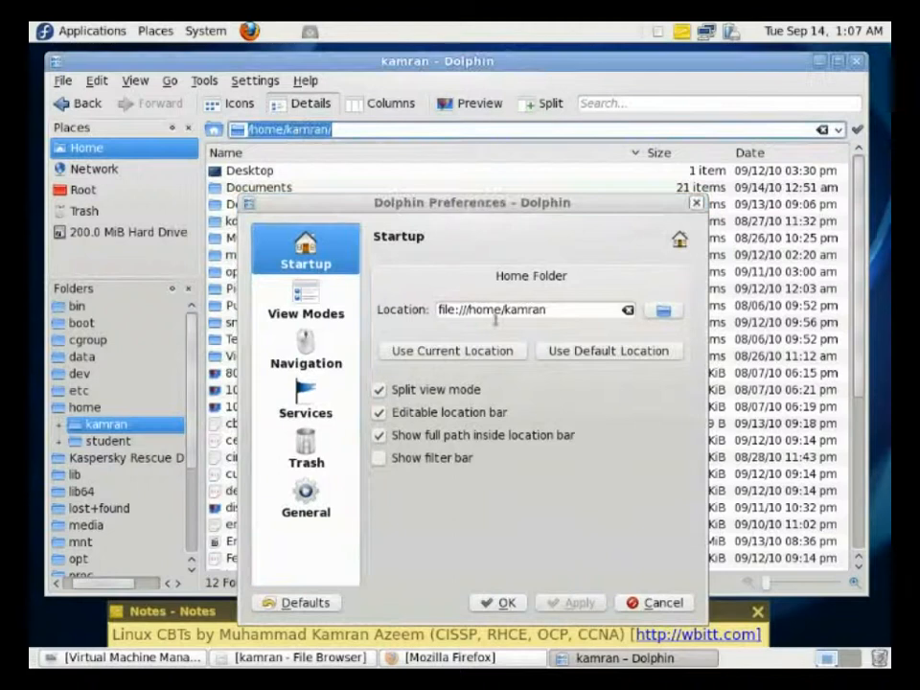
drag(473, 215, 486, 140)
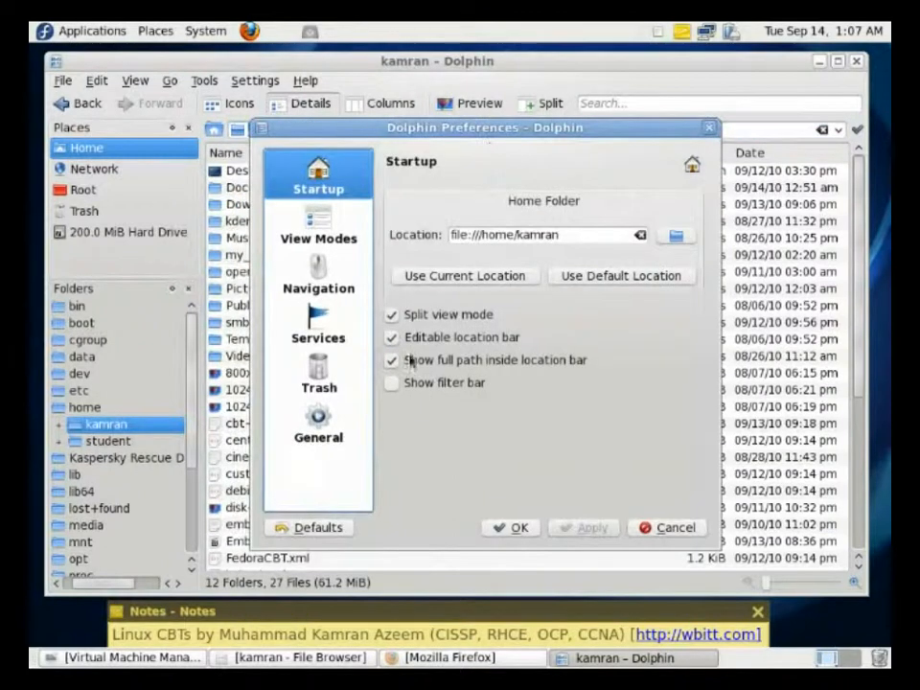
drag(400, 125, 427, 158)
triple_click(359, 132)
click(324, 245)
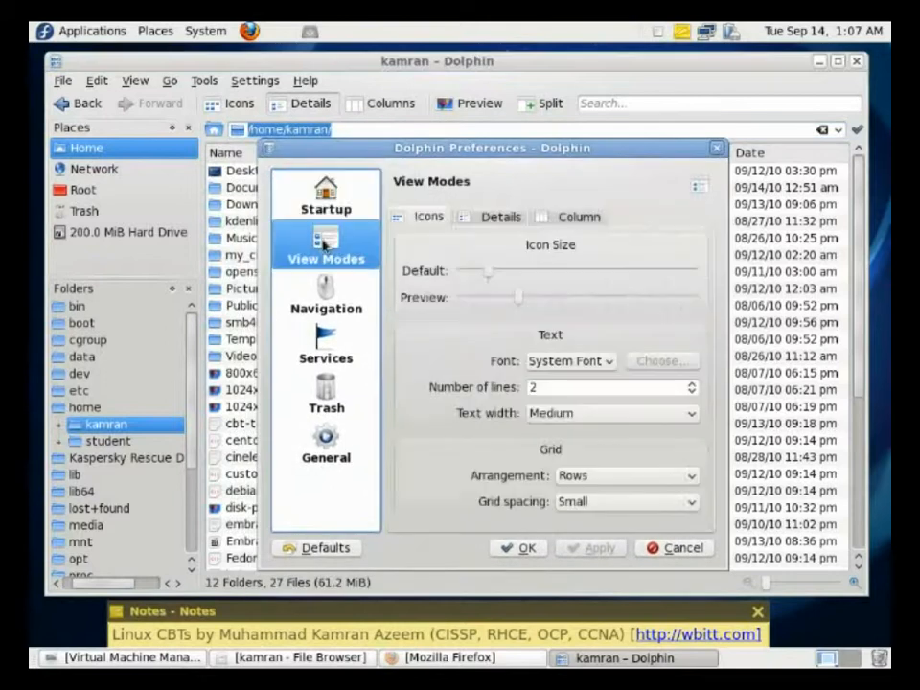
click(501, 216)
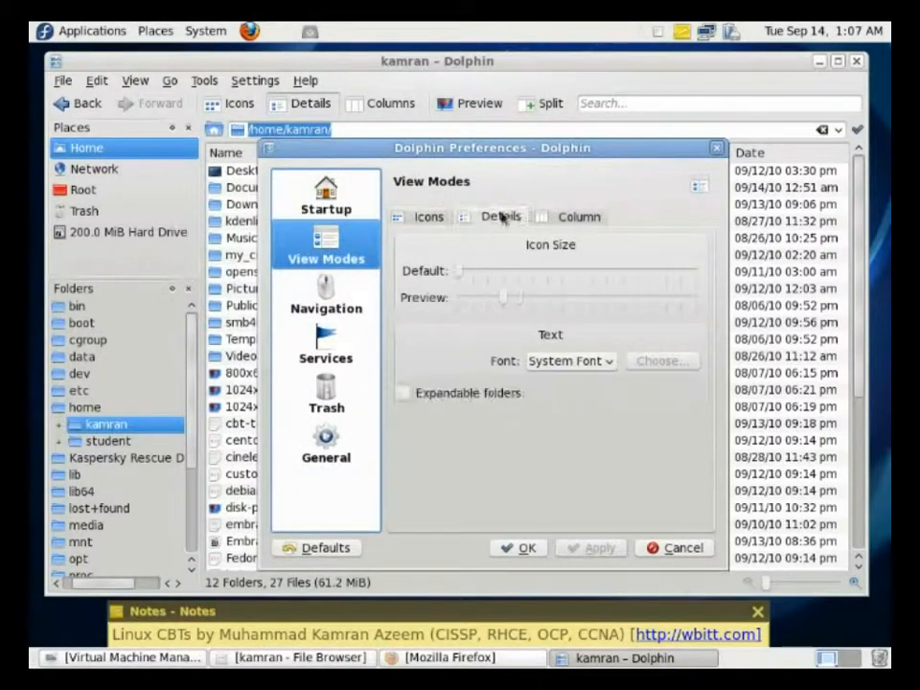
click(592, 215)
- Change how files and folders are opened in Navigation settings and apply it
click(326, 297)
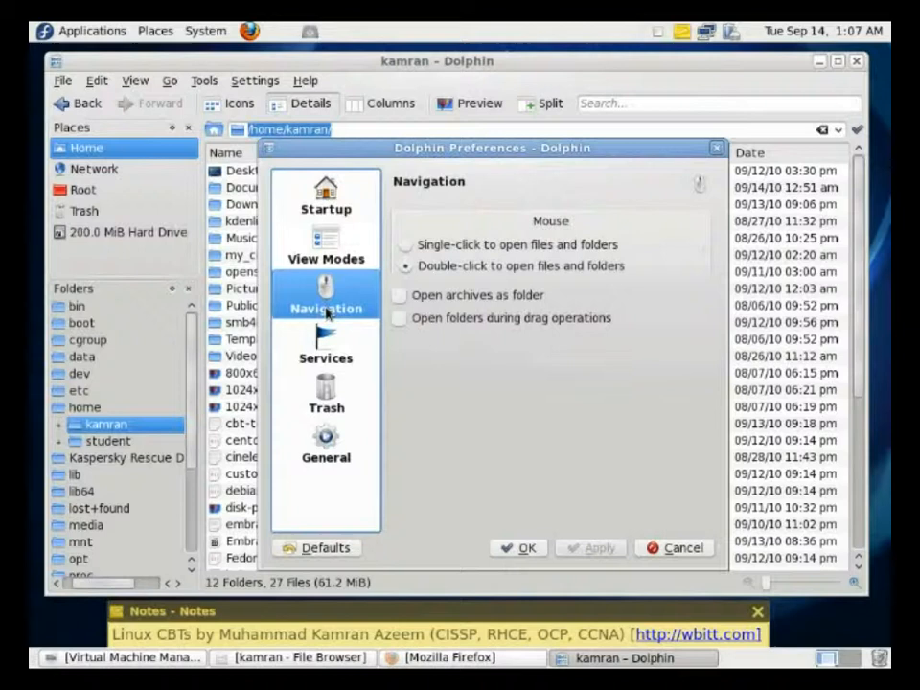
click(480, 247)
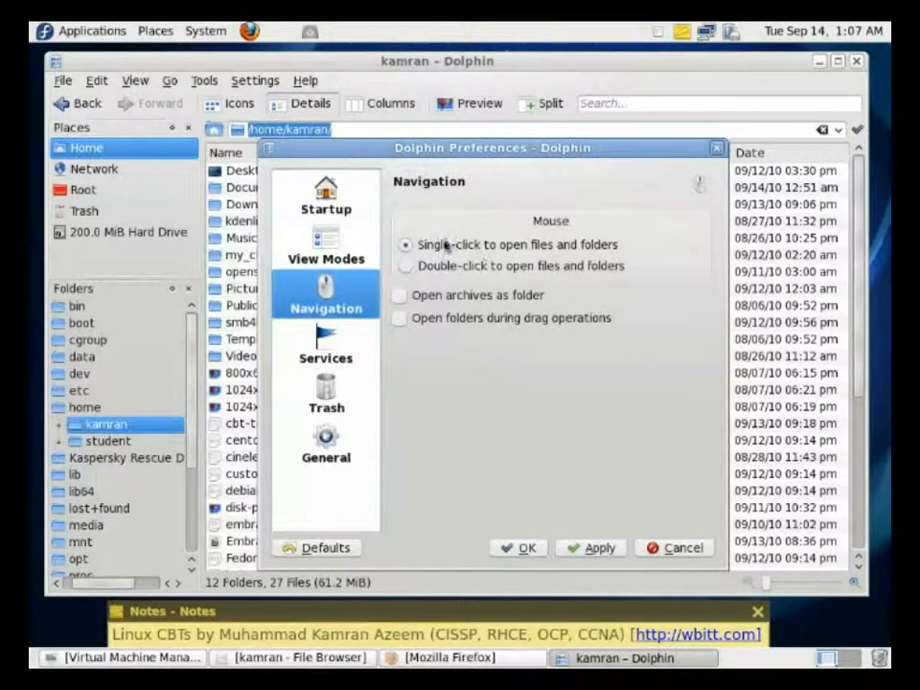
click(610, 549)
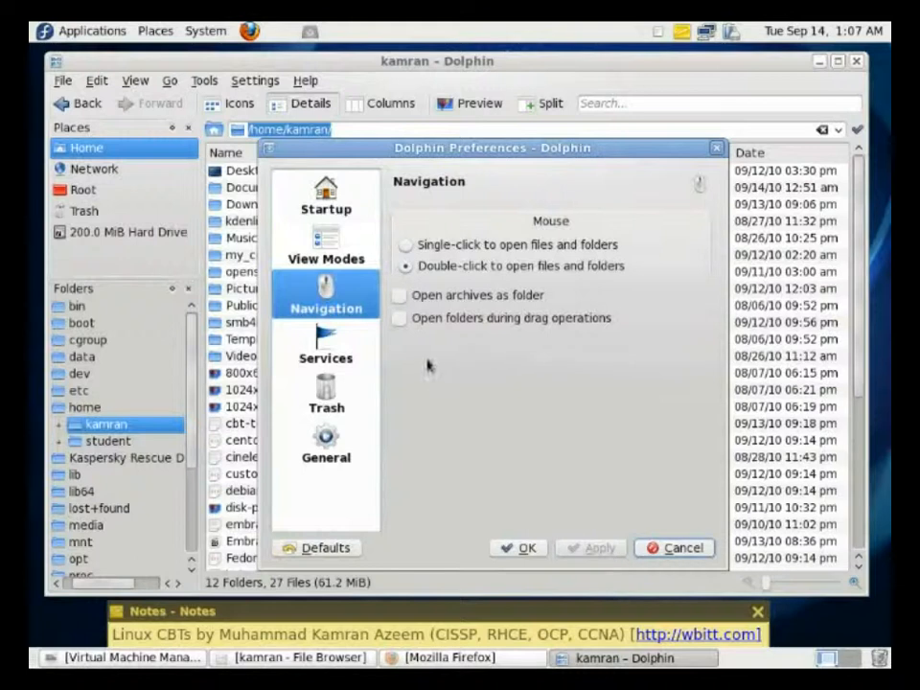
- Enable Show tooltips in the General settings and confirm the preferences with OK
click(324, 349)
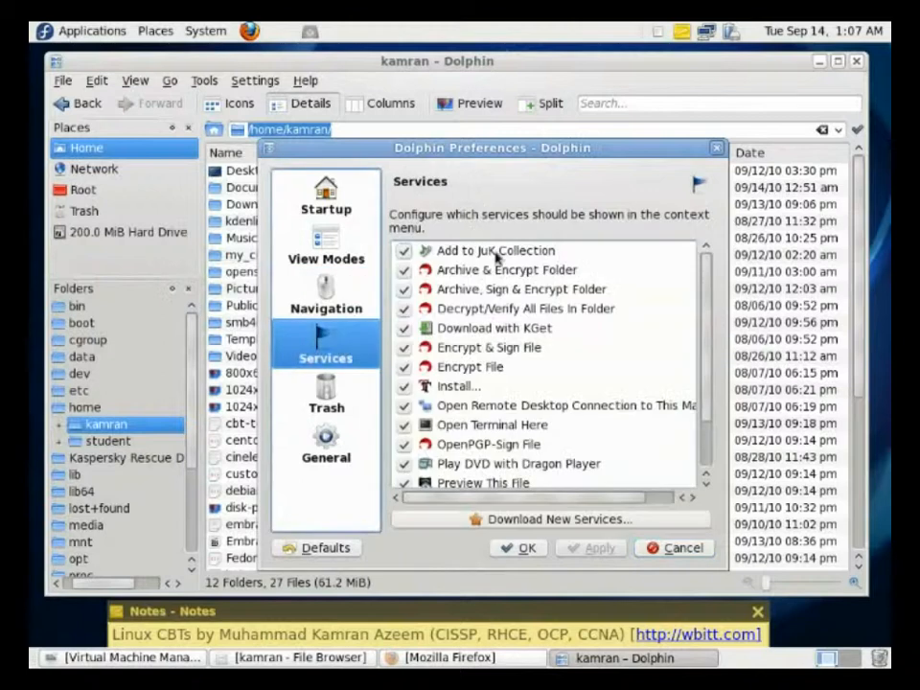
scroll(534, 347, down, 1)
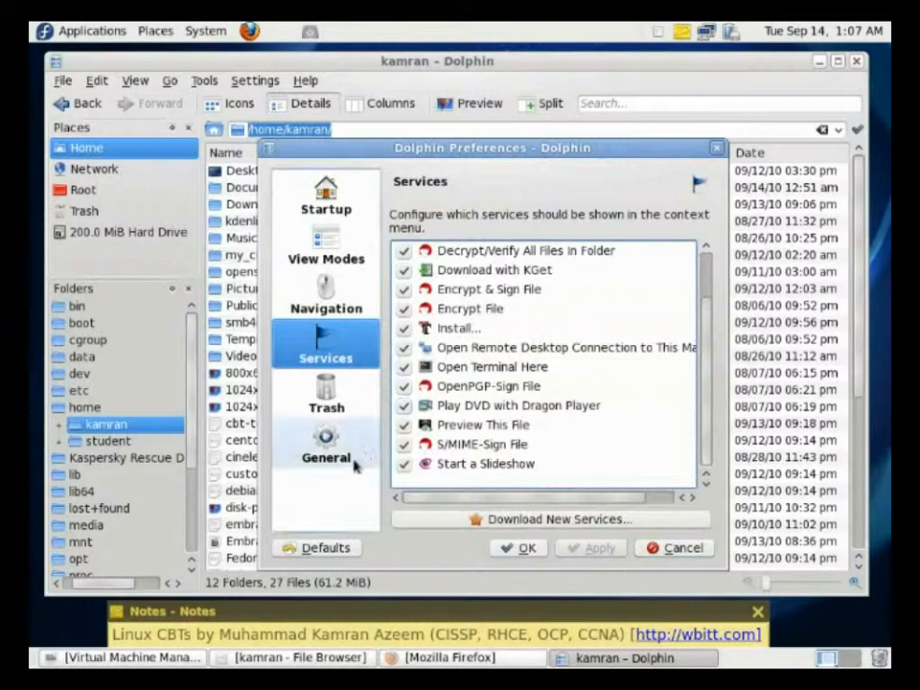
click(326, 447)
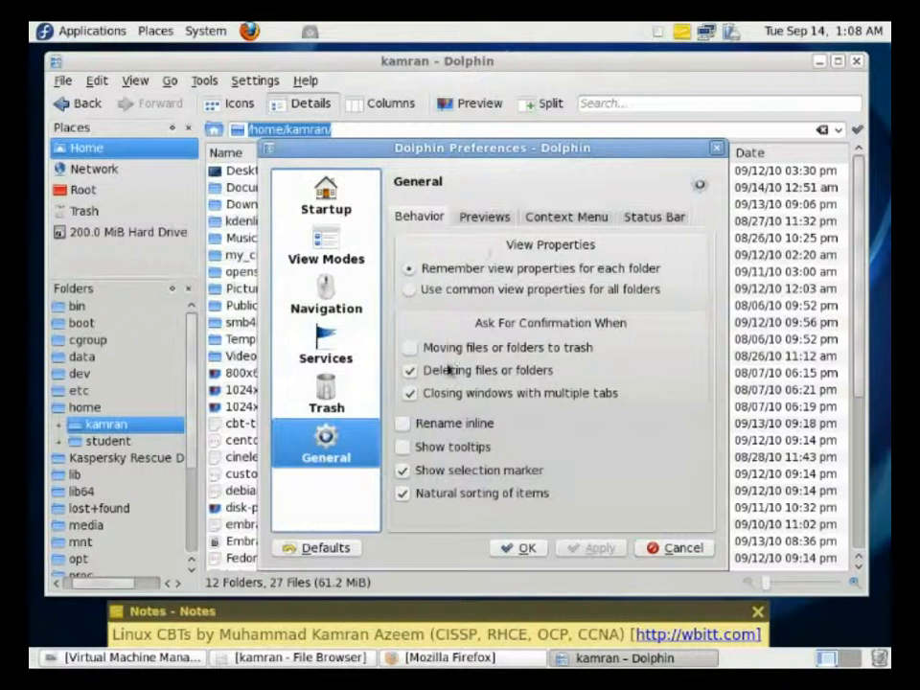
click(402, 446)
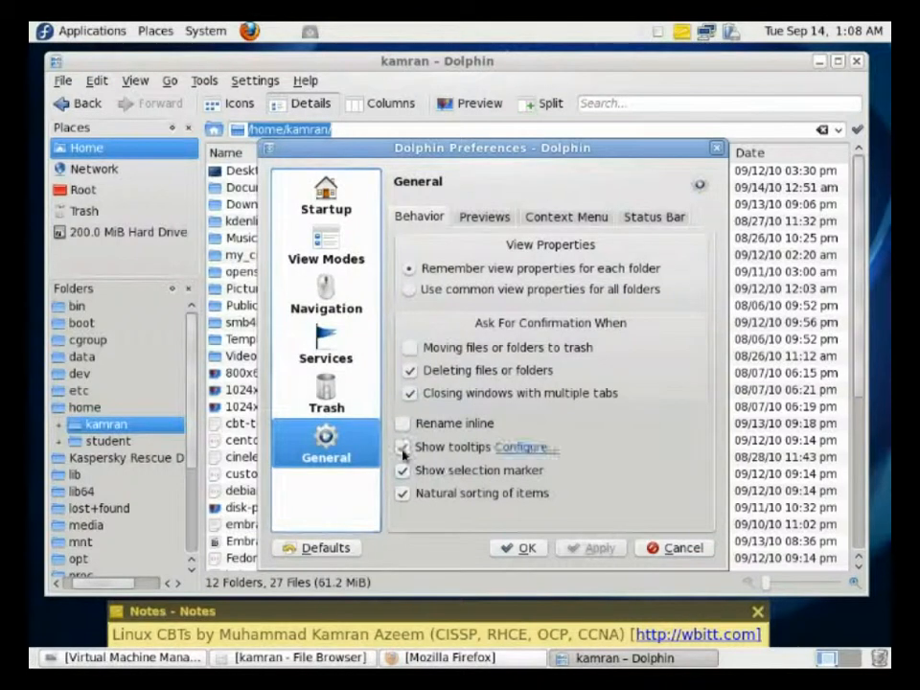
click(526, 549)
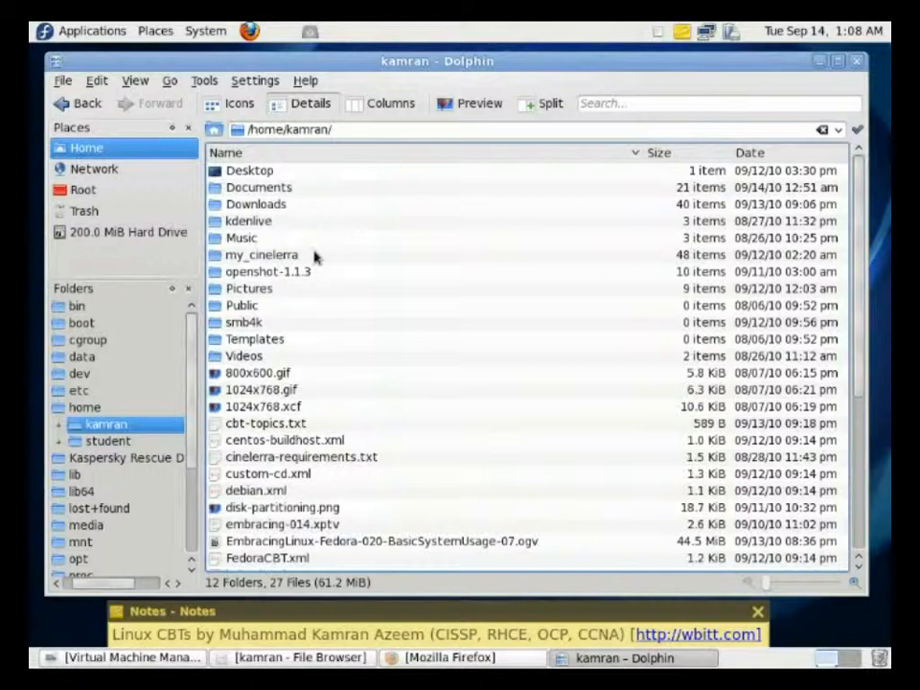
- Dismiss the View menu and open Network in the Places panel to reach remote:/
click(136, 82)
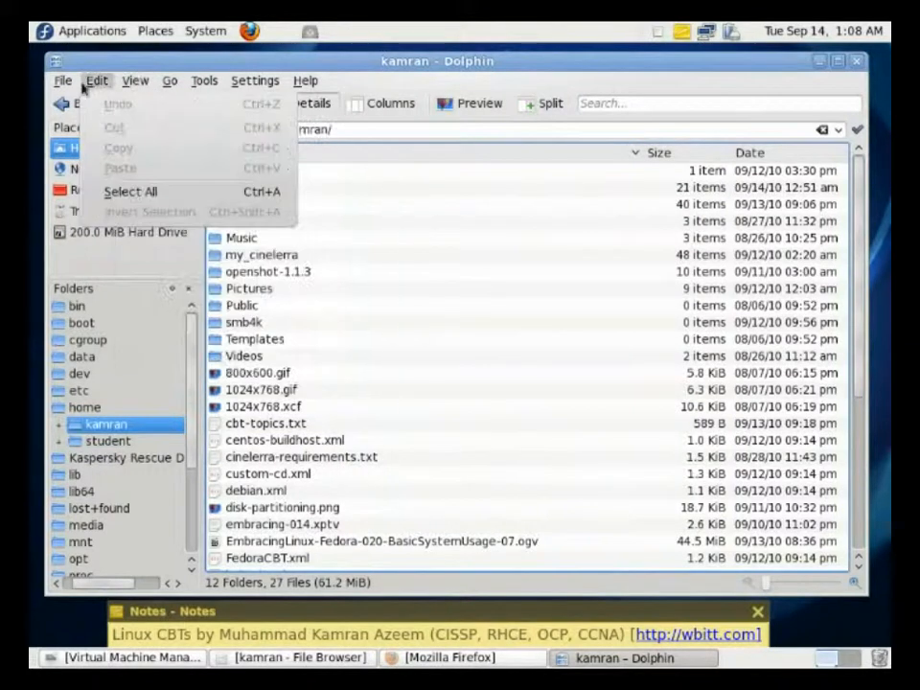
mouse_move(71, 84)
click(502, 393)
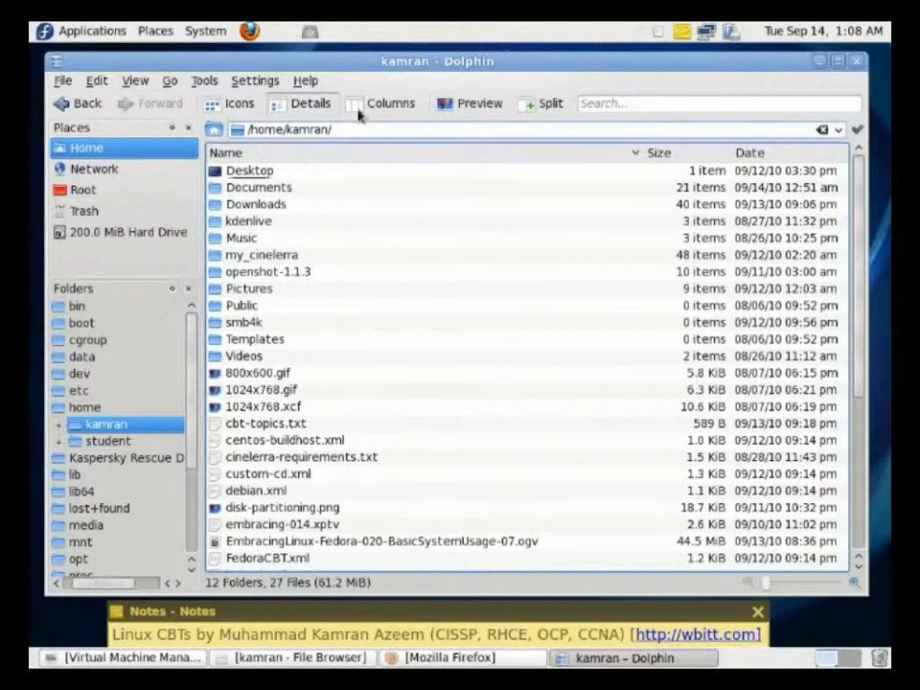
drag(310, 54, 439, 46)
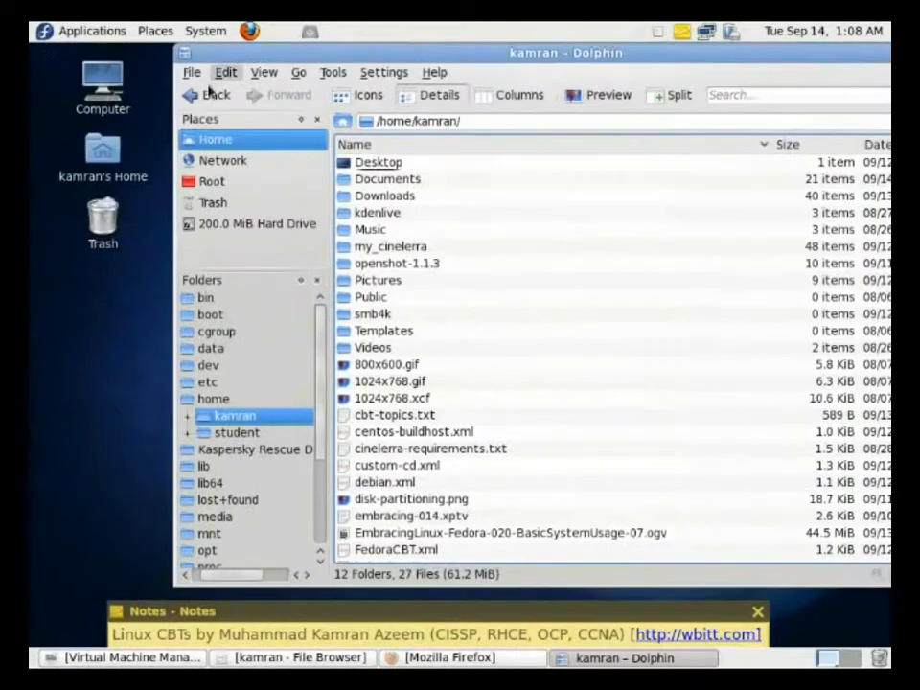
drag(367, 48, 233, 46)
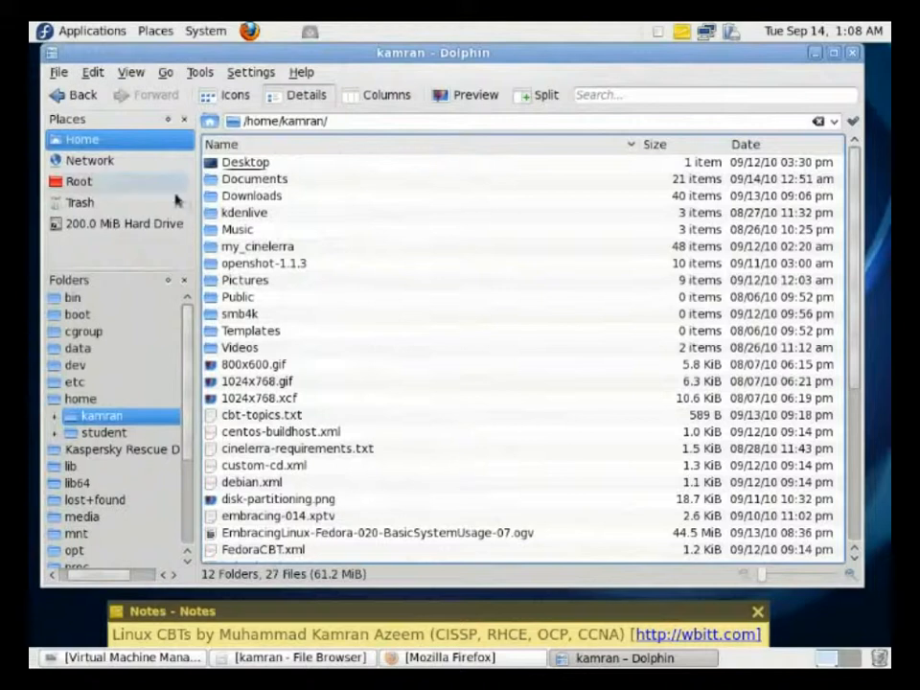
click(91, 160)
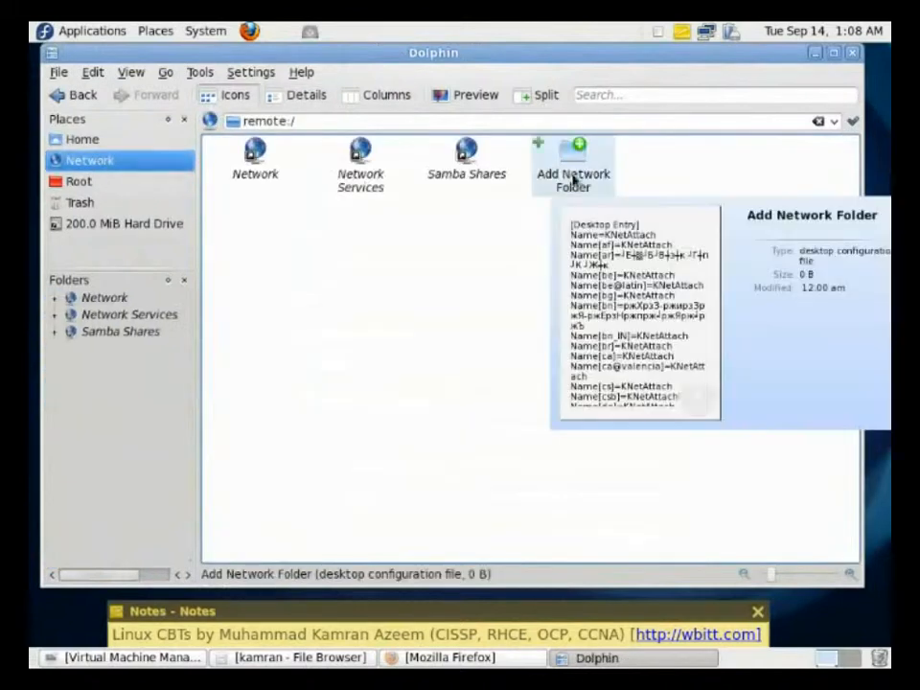
- Launch the Add Network Folder wizard, select FTP as the connection type, and continue
click(575, 181)
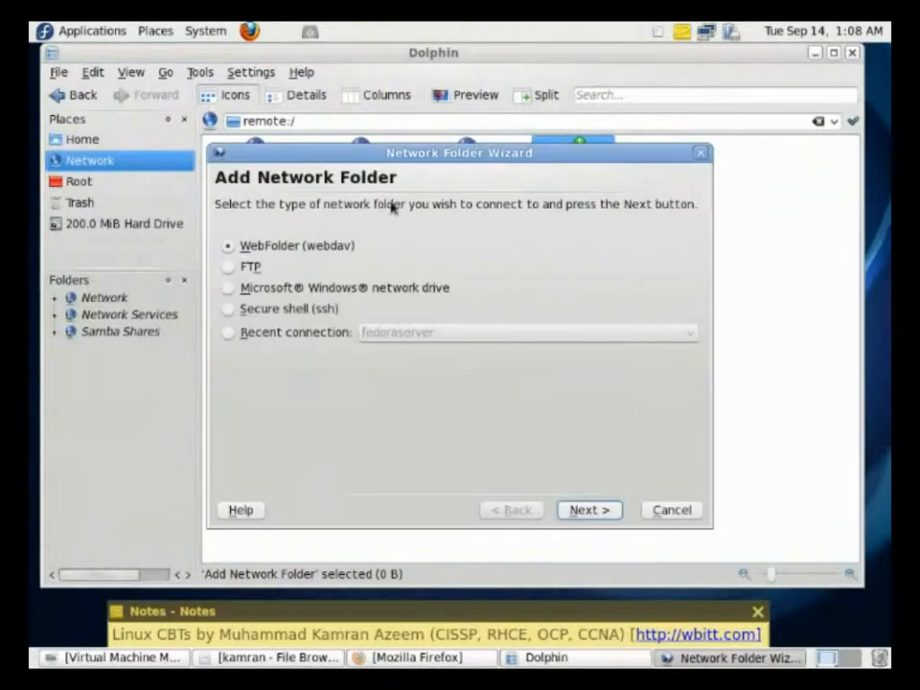
click(229, 269)
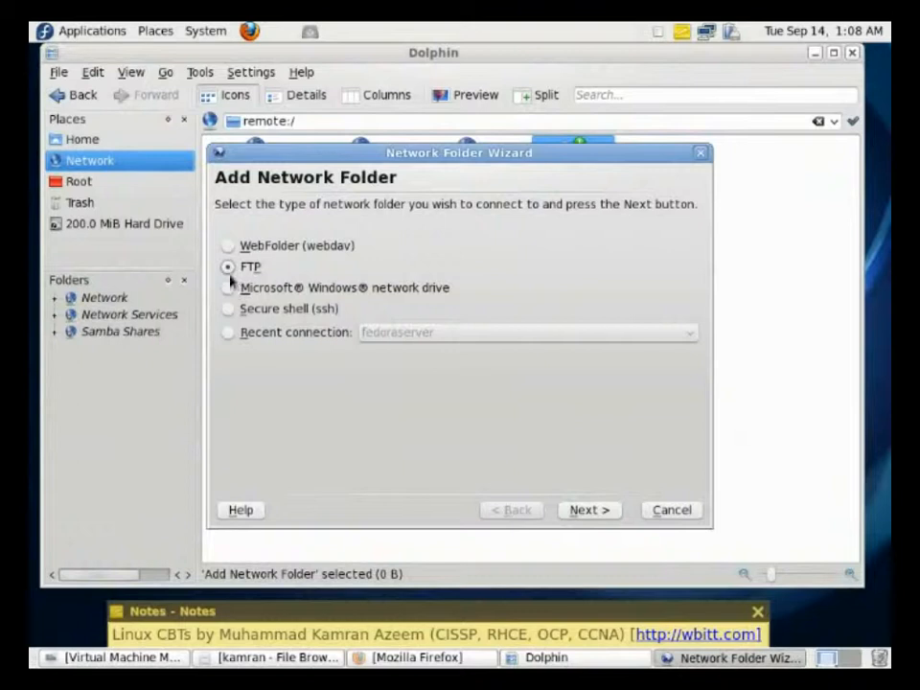
click(236, 291)
click(230, 270)
click(612, 514)
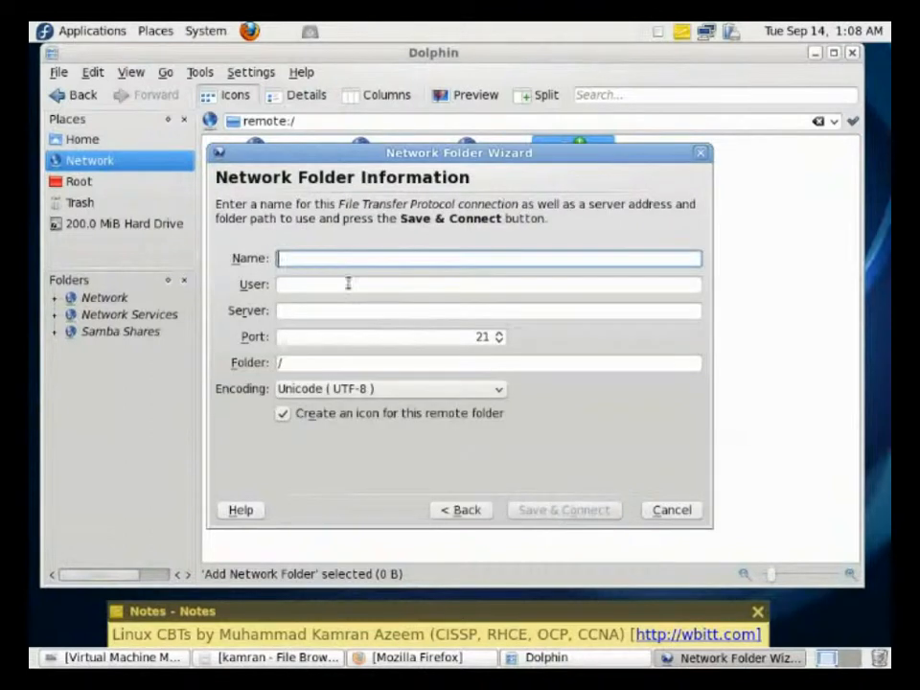
- Enter name 'test server', the FTP user name and server 192.168.122.31, then Save & Connect
text(st )
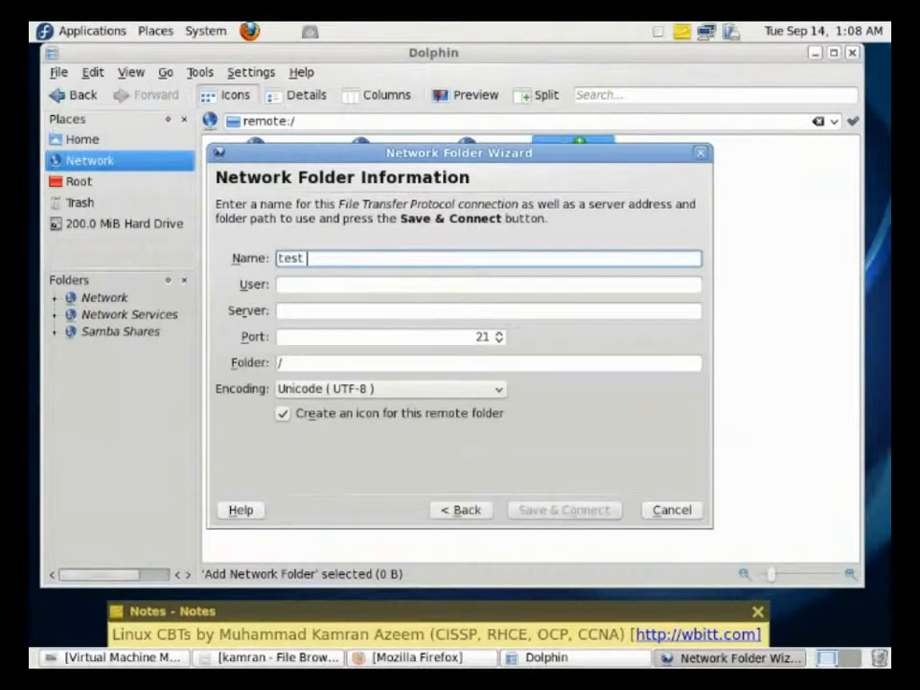
text(tetv)
key(BackSpace)
key(BackSpace)
text(rver)
key(Tab)
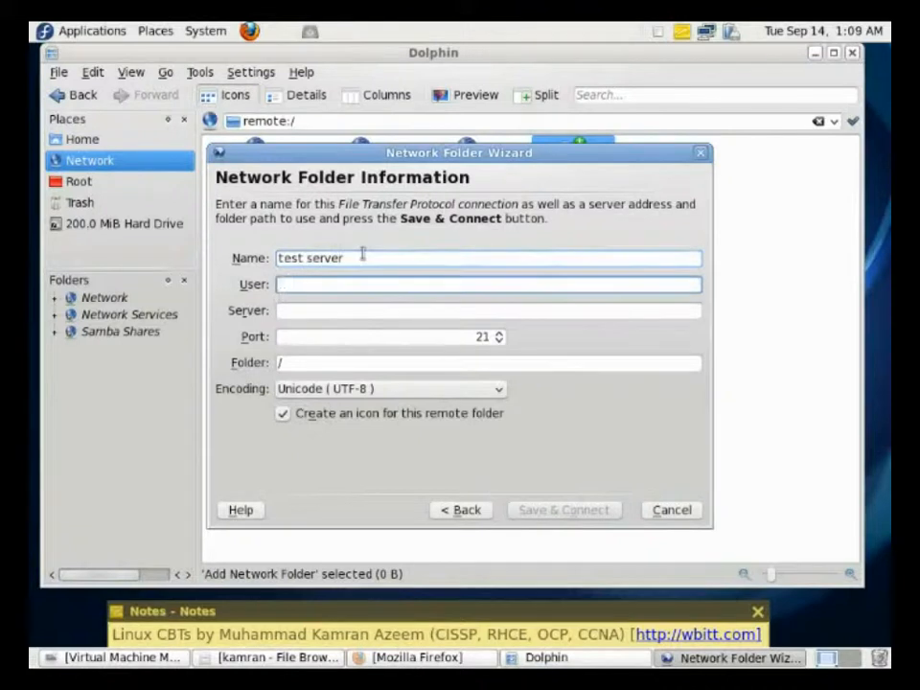
text(webmaster)
key(Tab)
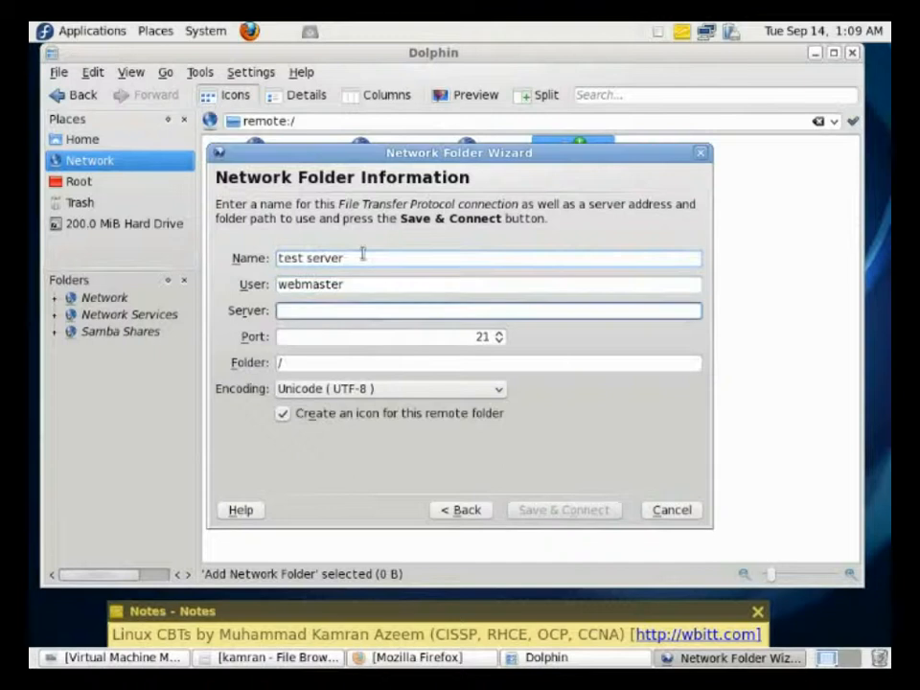
text(192.168.122.31)
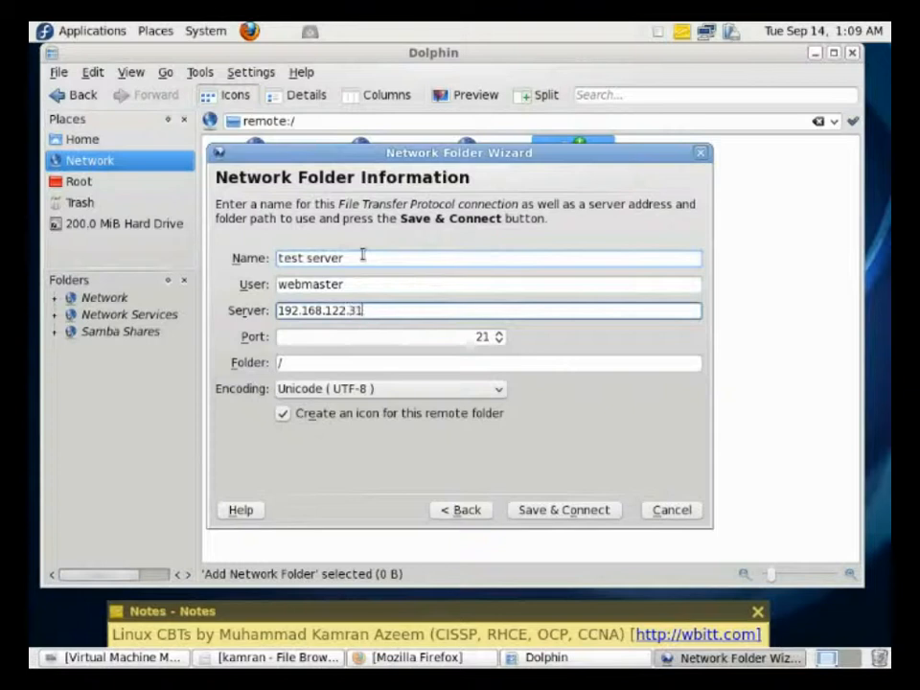
key(Tab)
key(Tab)
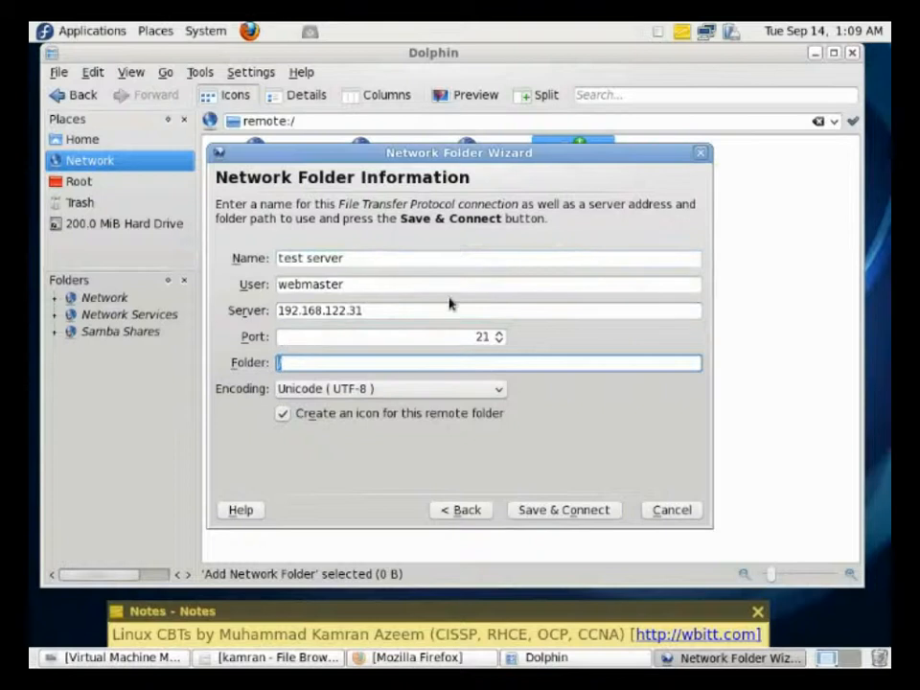
click(604, 513)
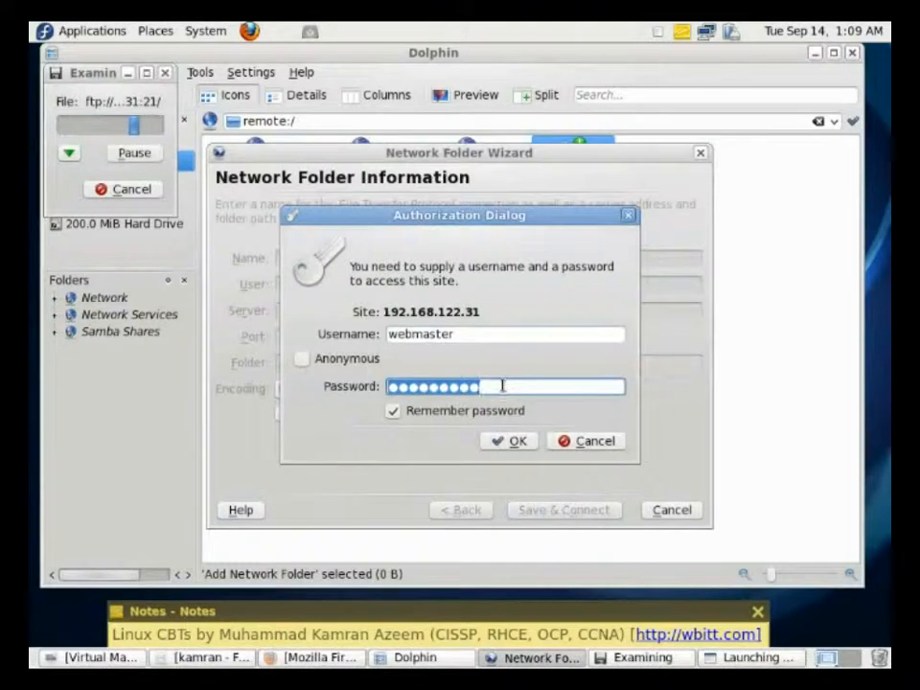
- Enter the FTP account password in the Authorization Dialog and confirm the login
text(password)
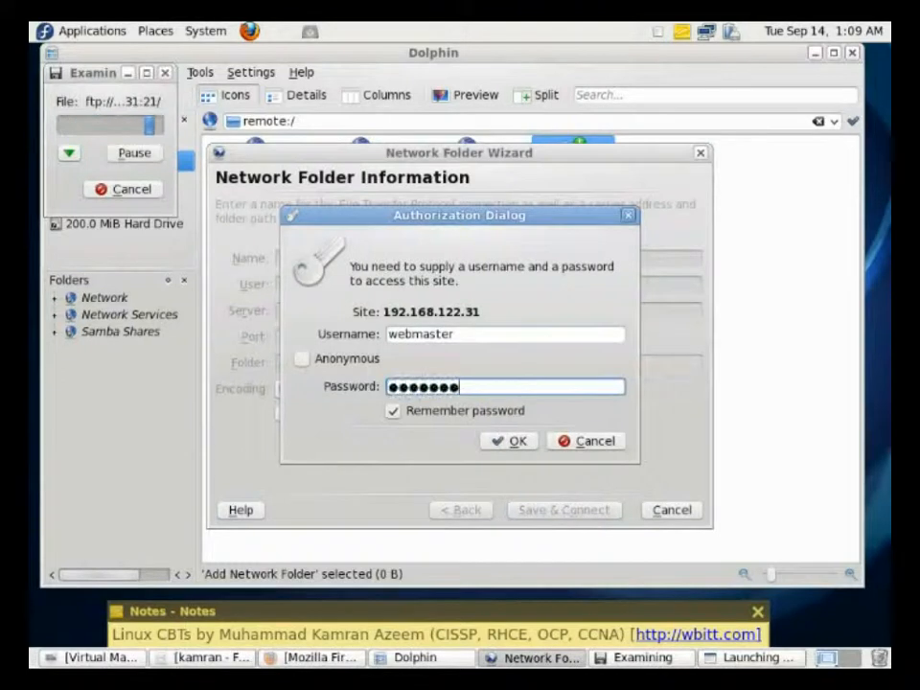
click(517, 440)
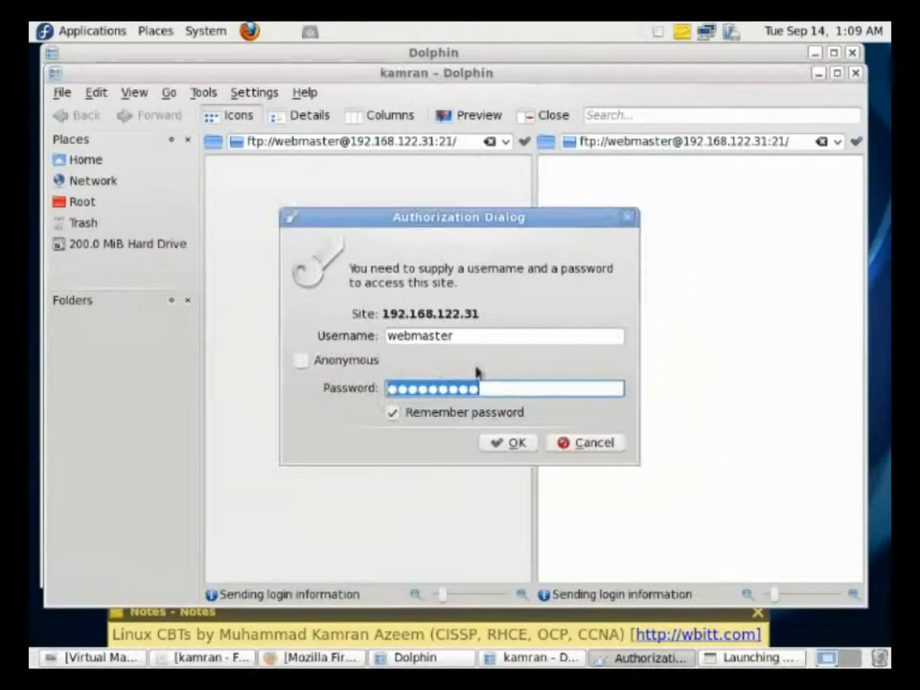
click(462, 333)
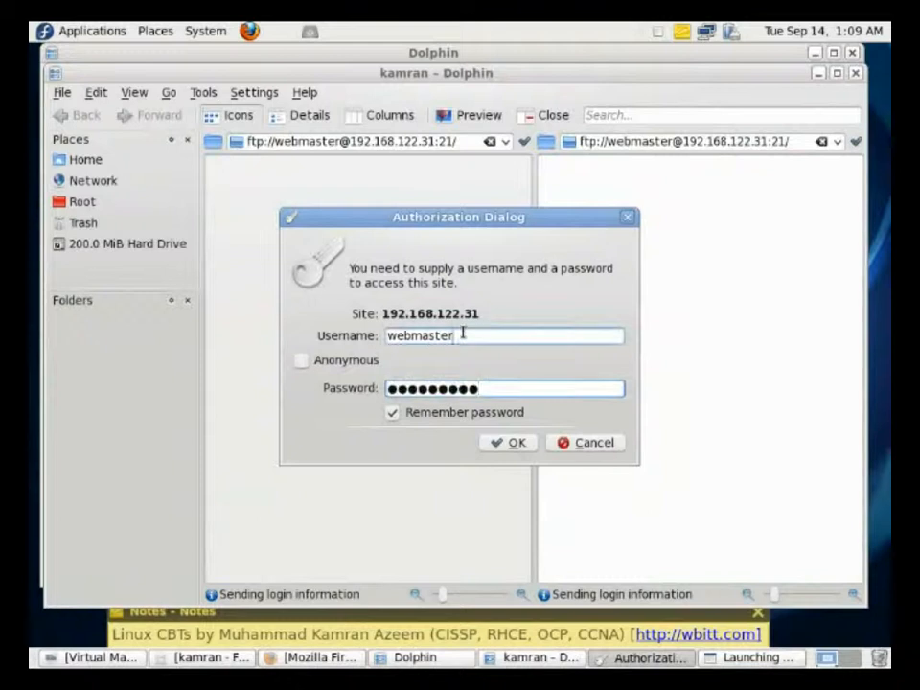
key(Tab)
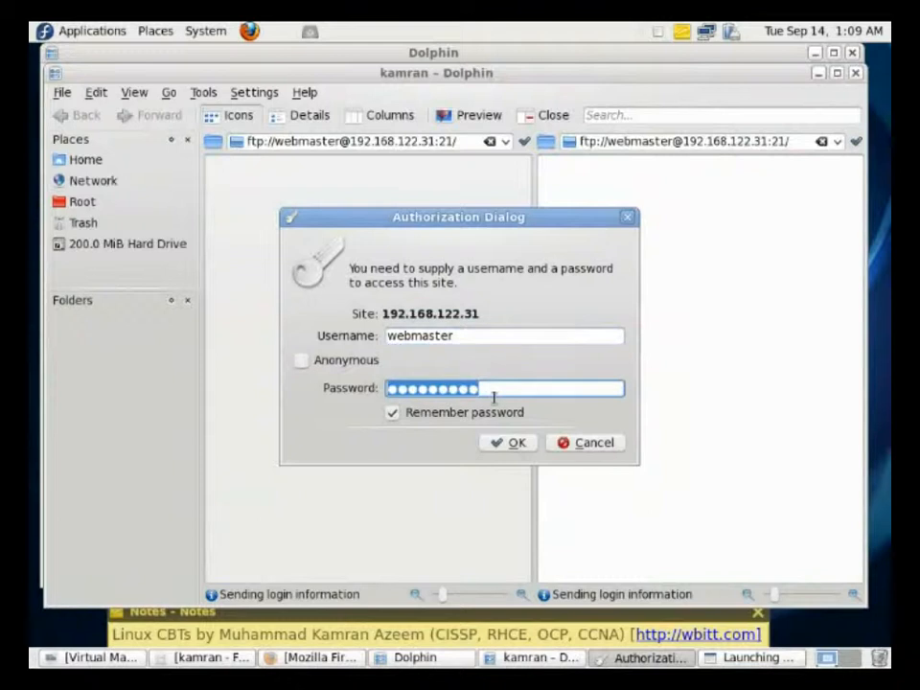
text(red●●●●●●)
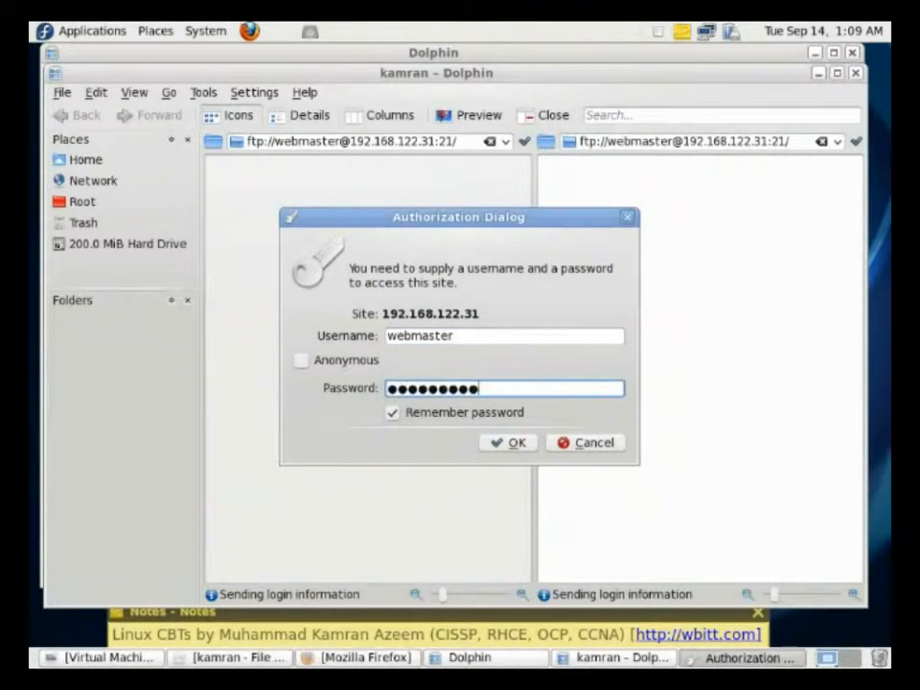
key(Return)
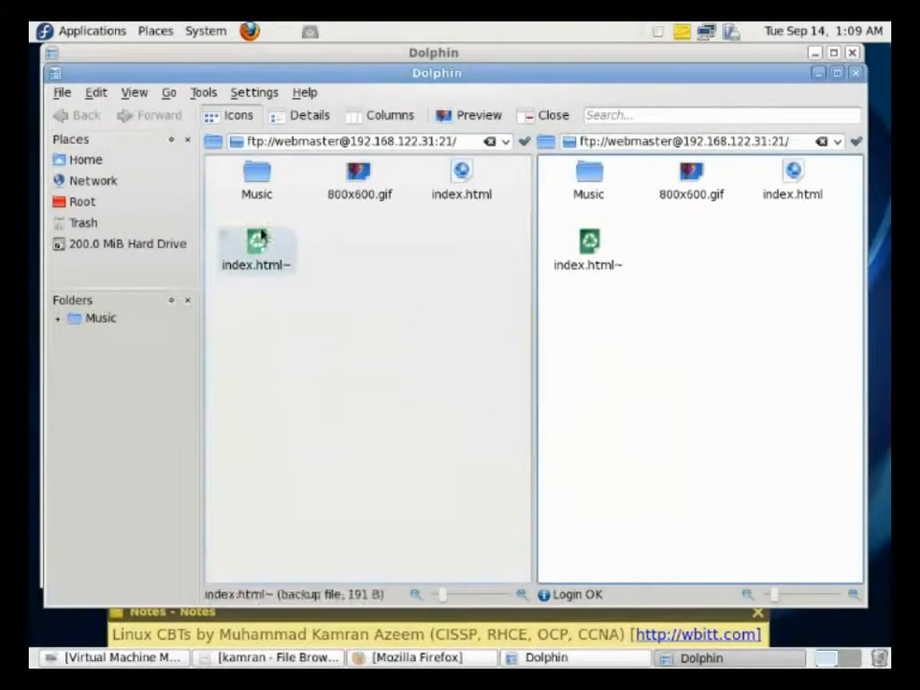
- Show /home/kamran in the left pane and right-click its local index.html
click(214, 141)
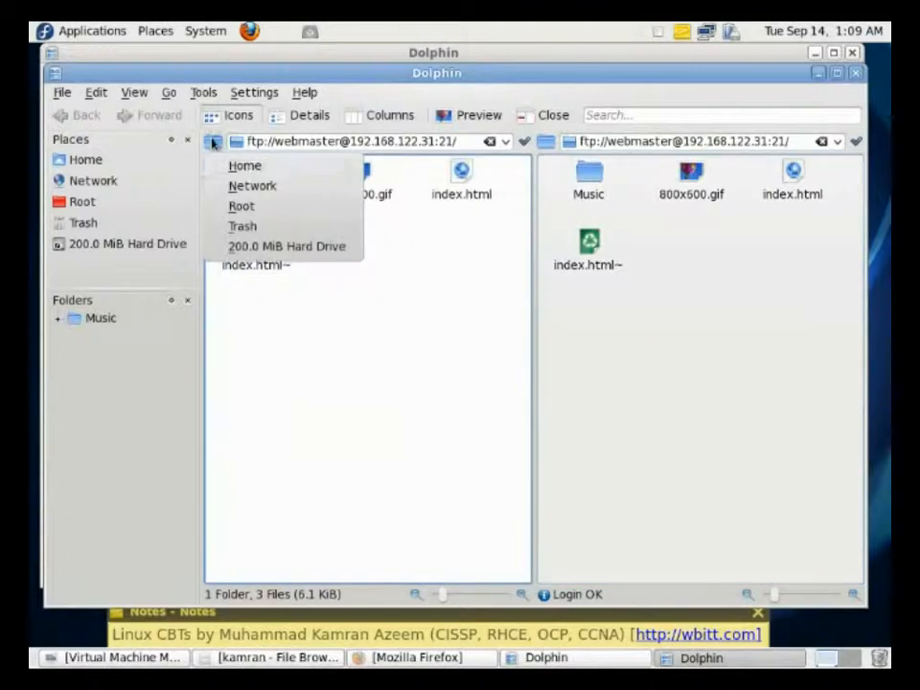
click(242, 167)
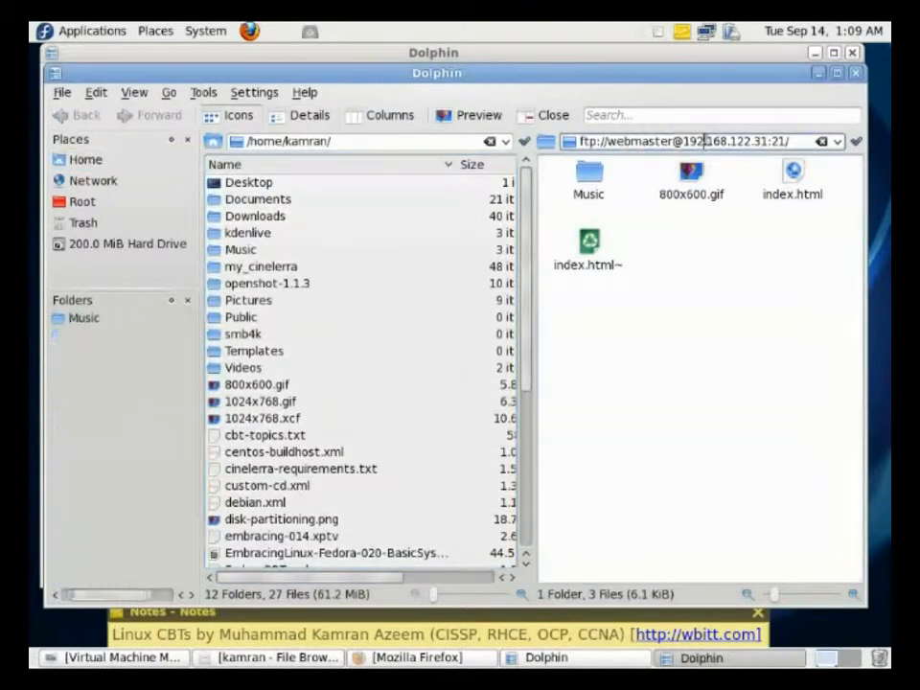
double_click(706, 140)
click(743, 258)
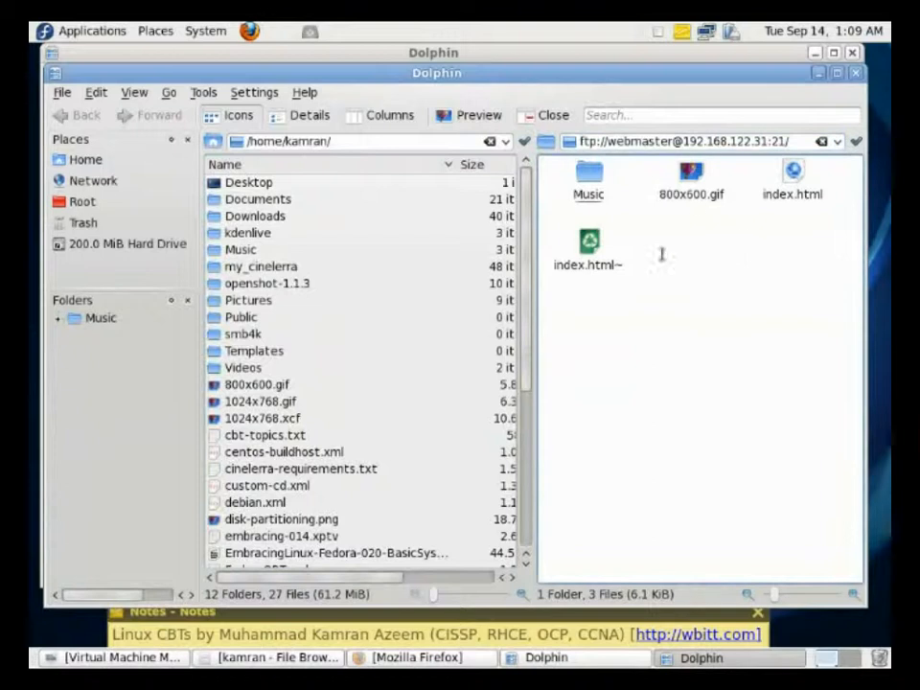
click(779, 210)
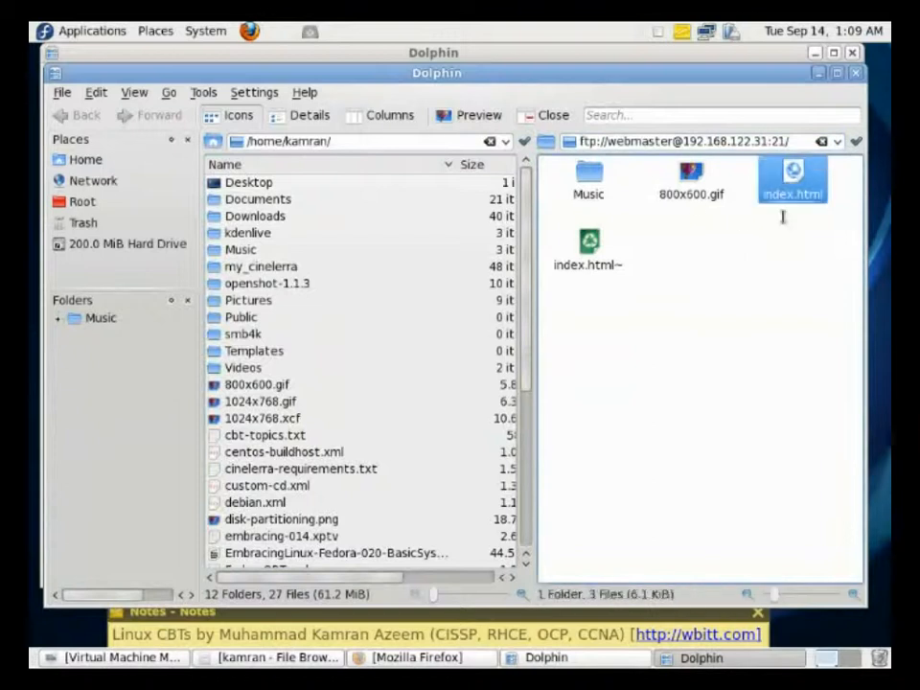
scroll(399, 448, down, 3)
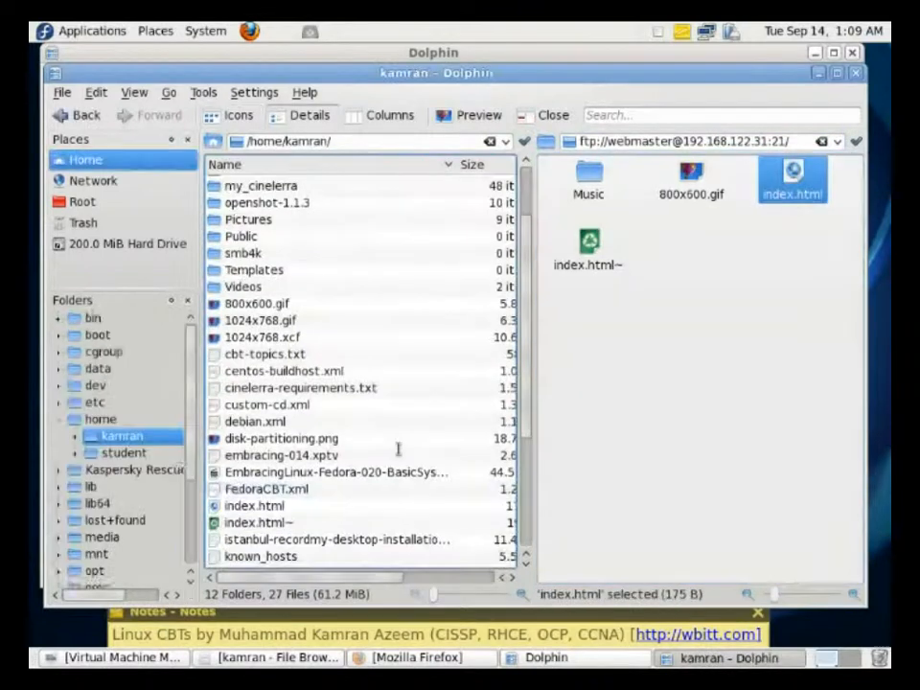
click(254, 506)
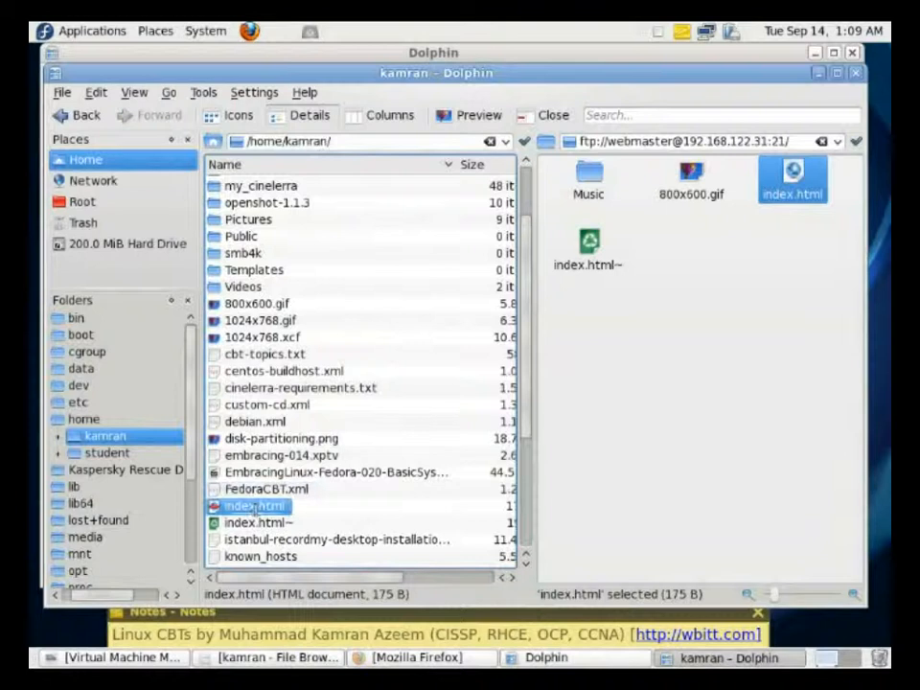
right_click(254, 506)
- Open the local index.html in KWrite and replace 'gFTP' in the heading with 'Dolphin'
mouse_move(298, 449)
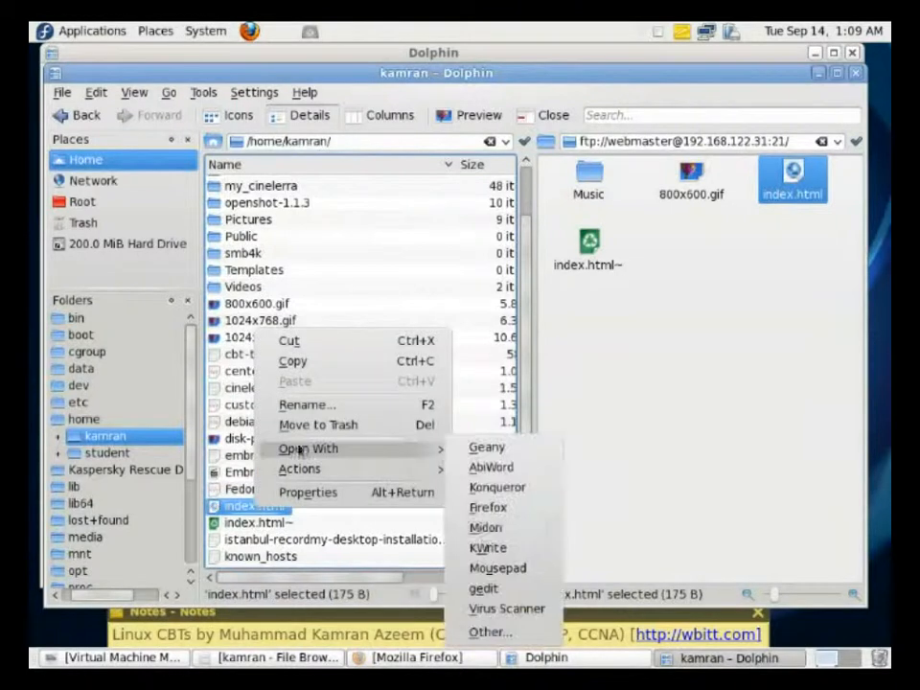
click(484, 548)
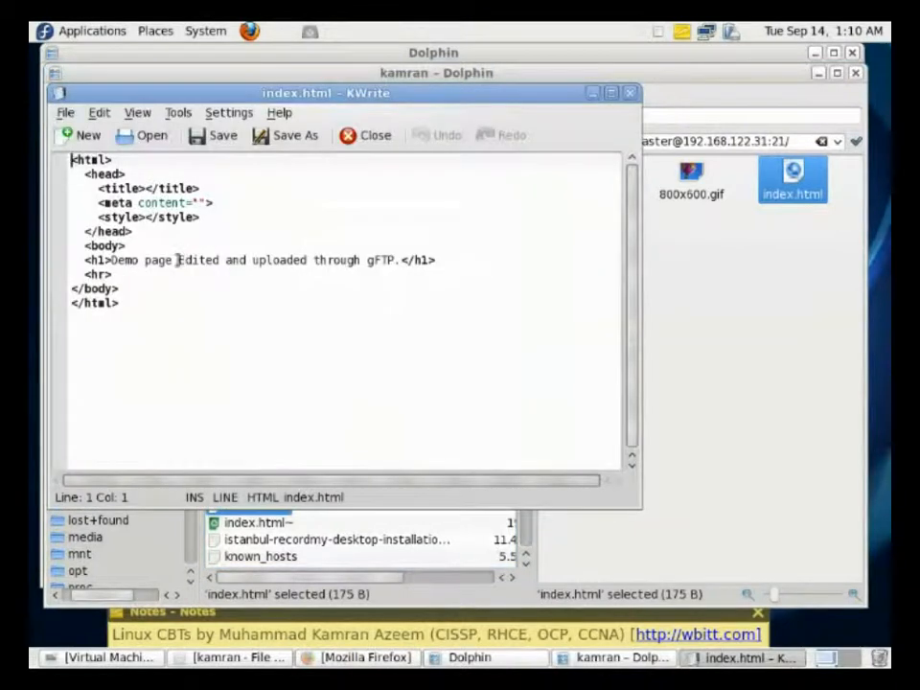
drag(369, 260, 395, 258)
text(Dolphin)
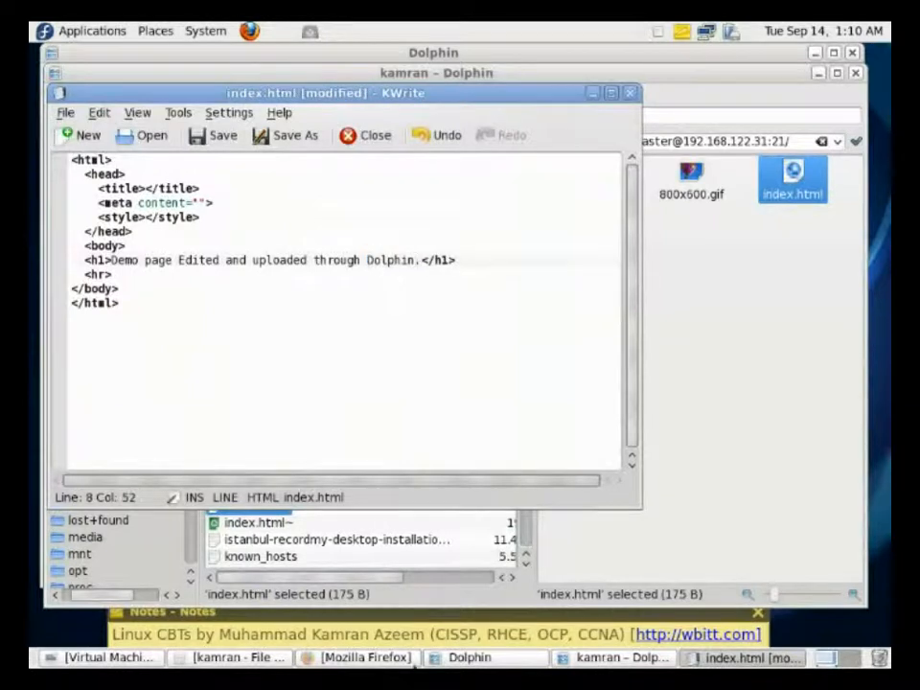
- Check the page in Firefox, then save index.html in KWrite and close the editor
click(407, 660)
drag(39, 219, 122, 220)
click(131, 122)
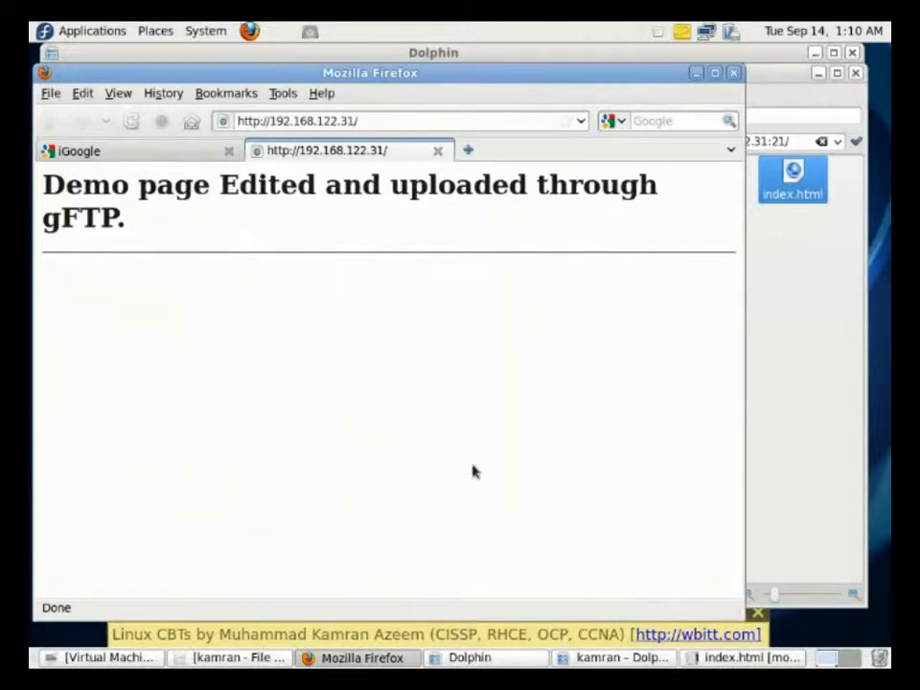
click(386, 658)
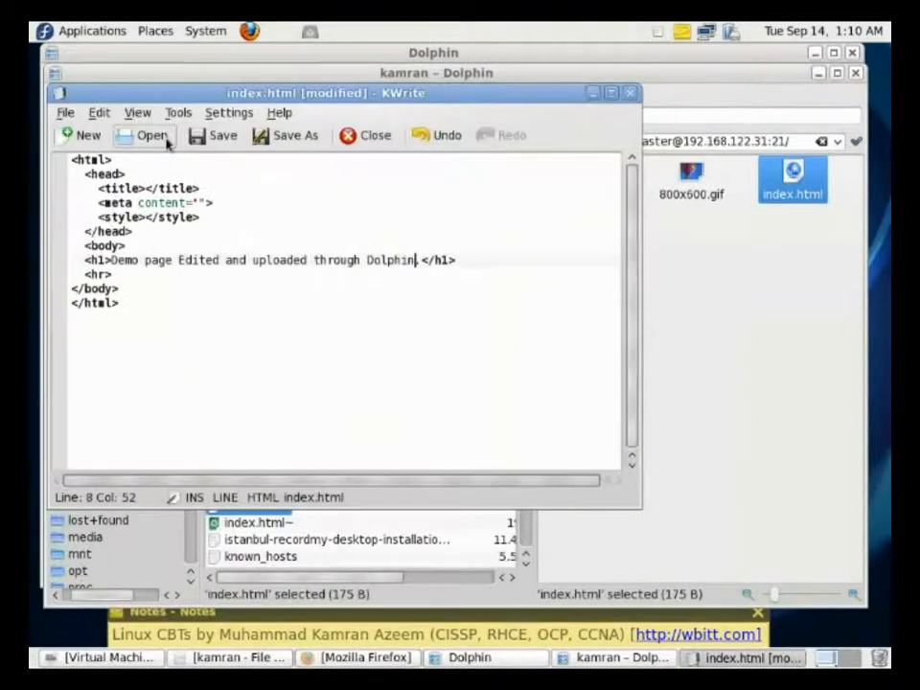
click(217, 142)
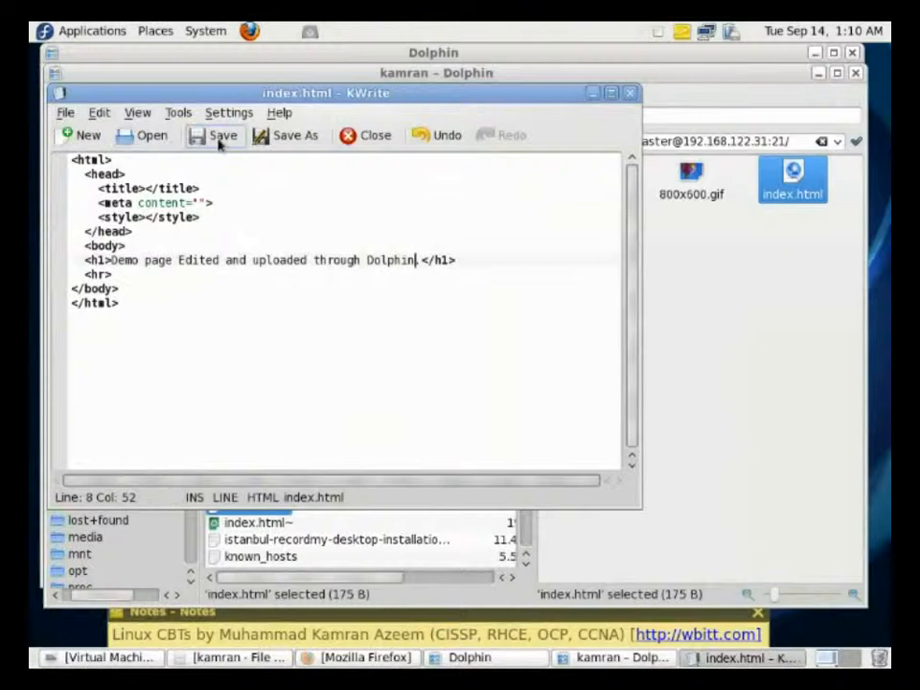
click(628, 93)
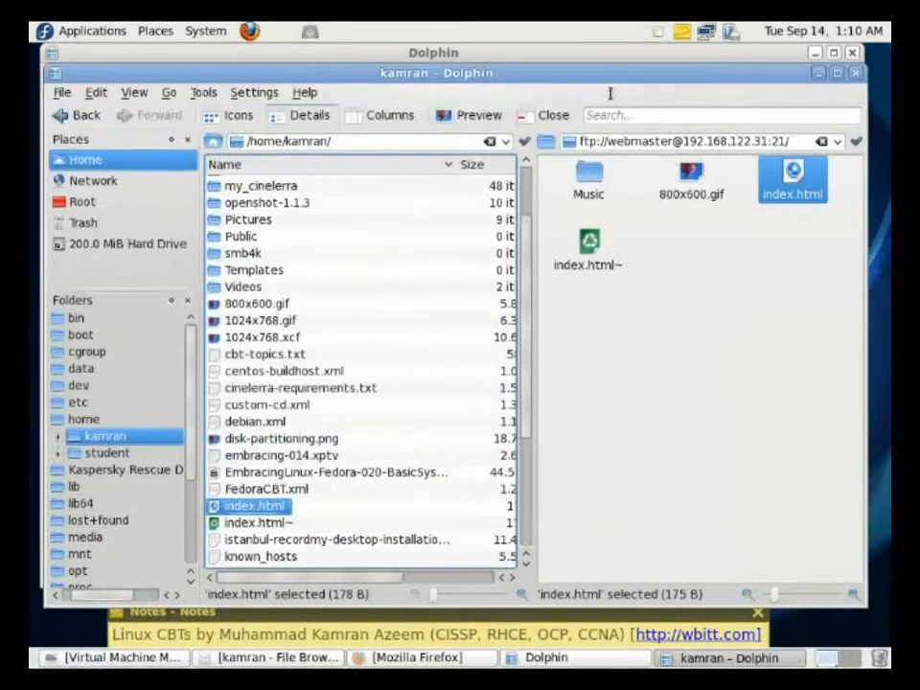
- Copy the local 178-byte index.html onto the FTP server, overwriting its 175-byte copy
mouse_move(260, 515)
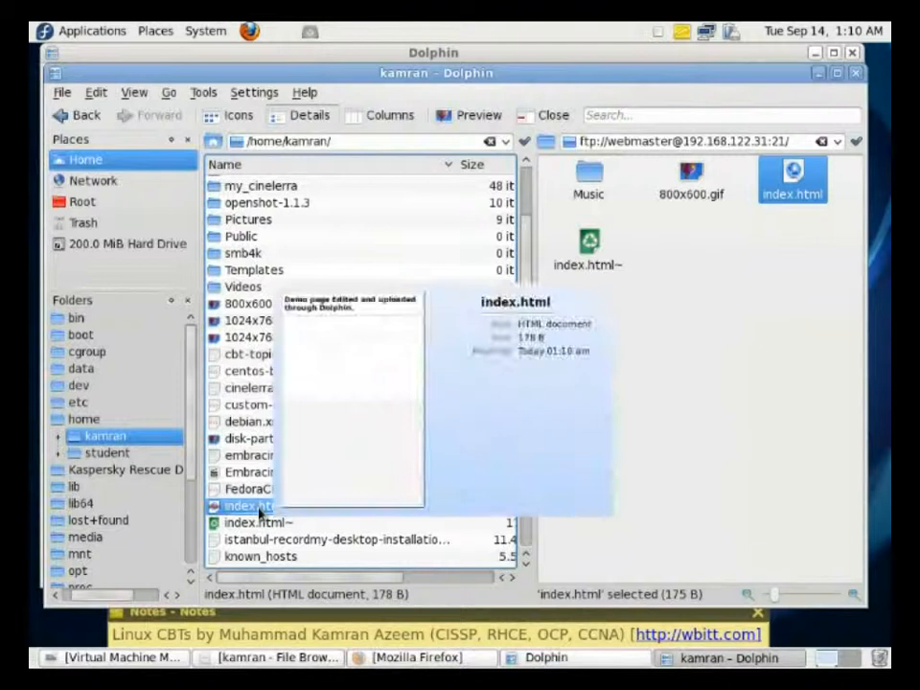
drag(259, 514, 767, 343)
click(782, 373)
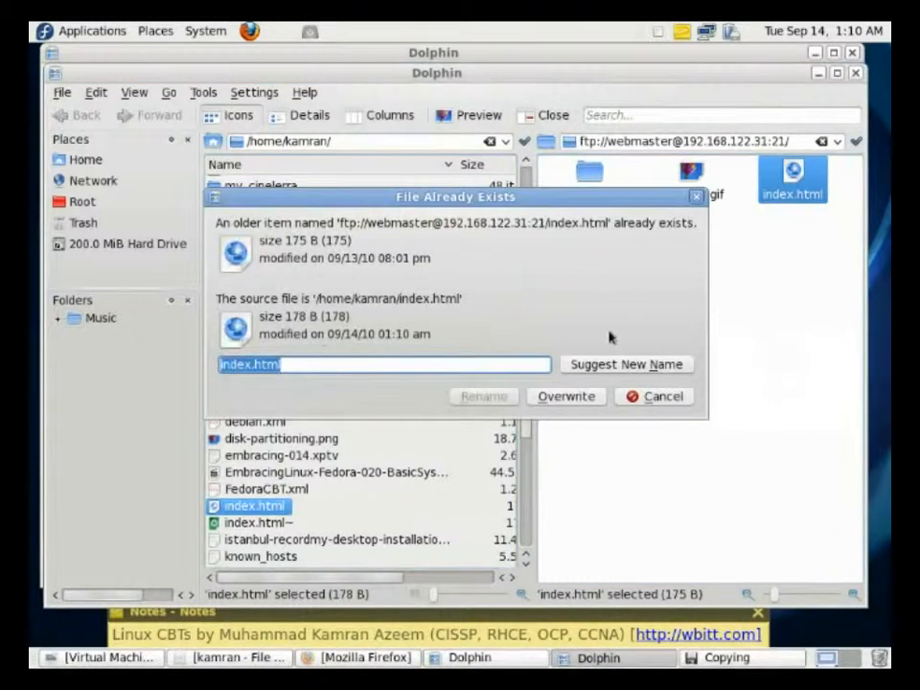
click(562, 398)
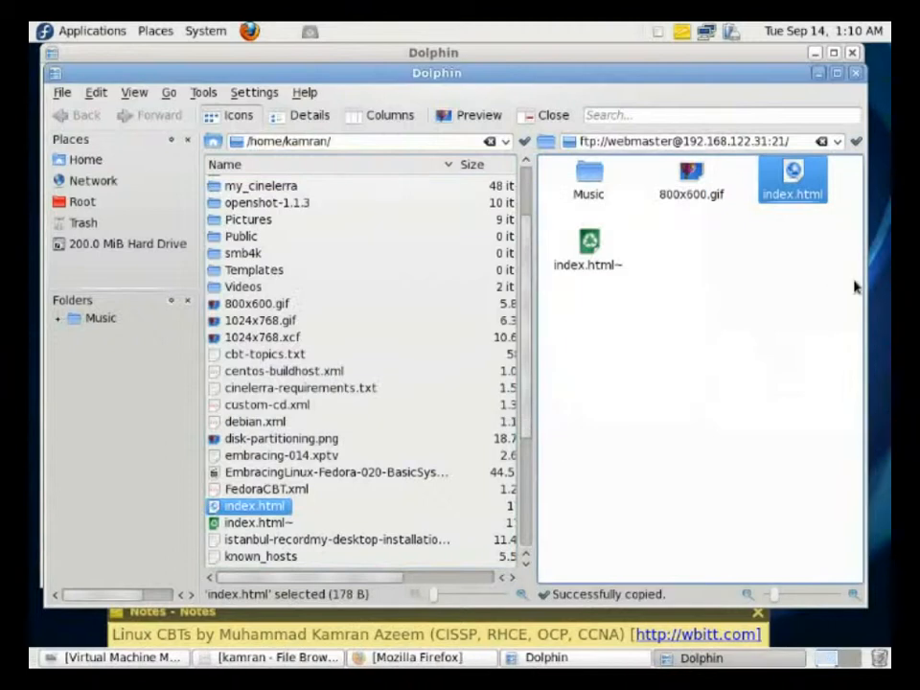
click(393, 657)
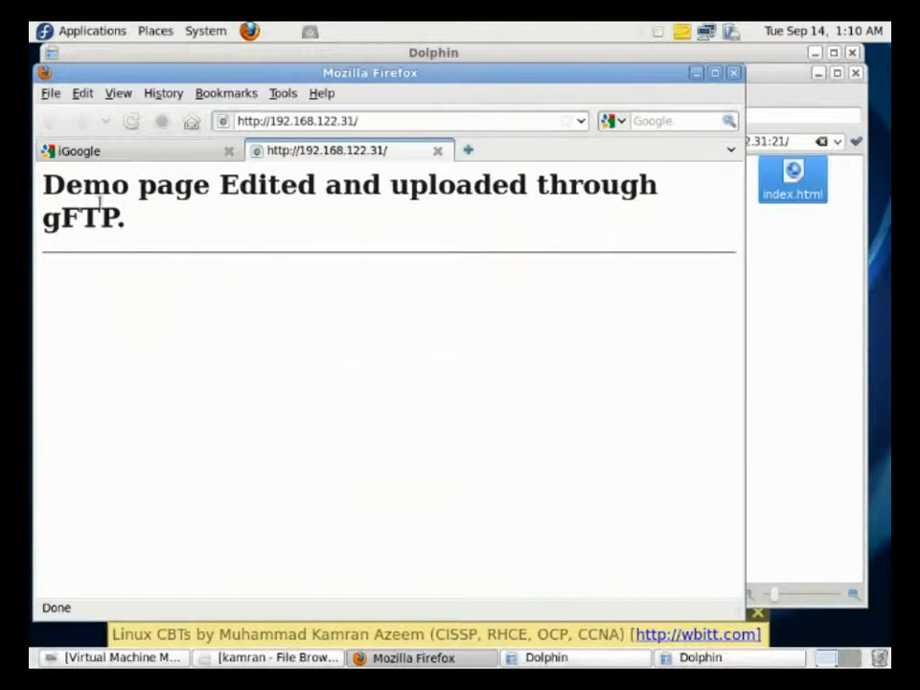
drag(115, 221, 45, 213)
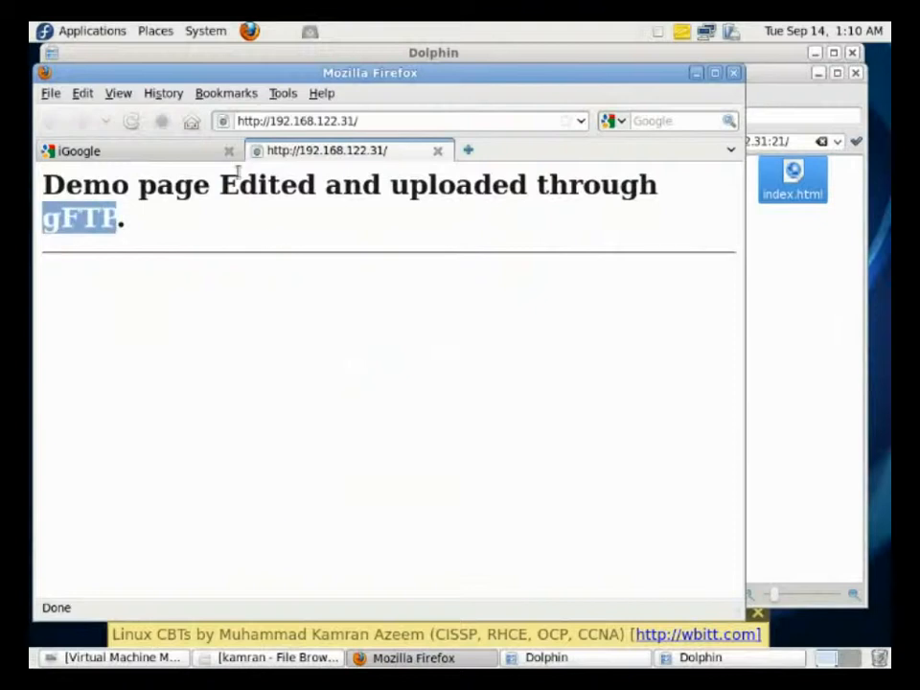
click(130, 121)
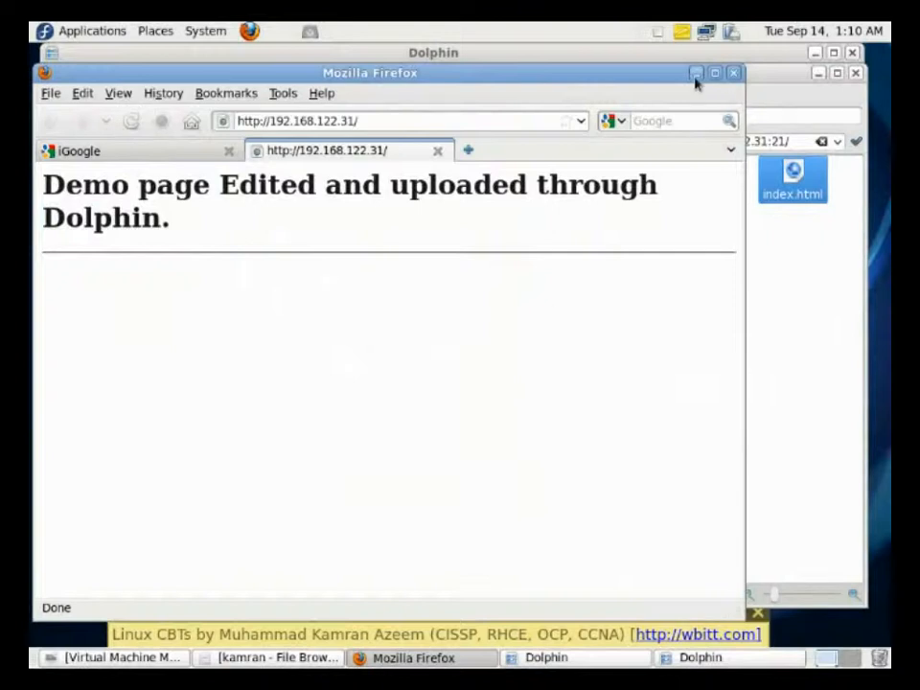
drag(180, 220, 36, 185)
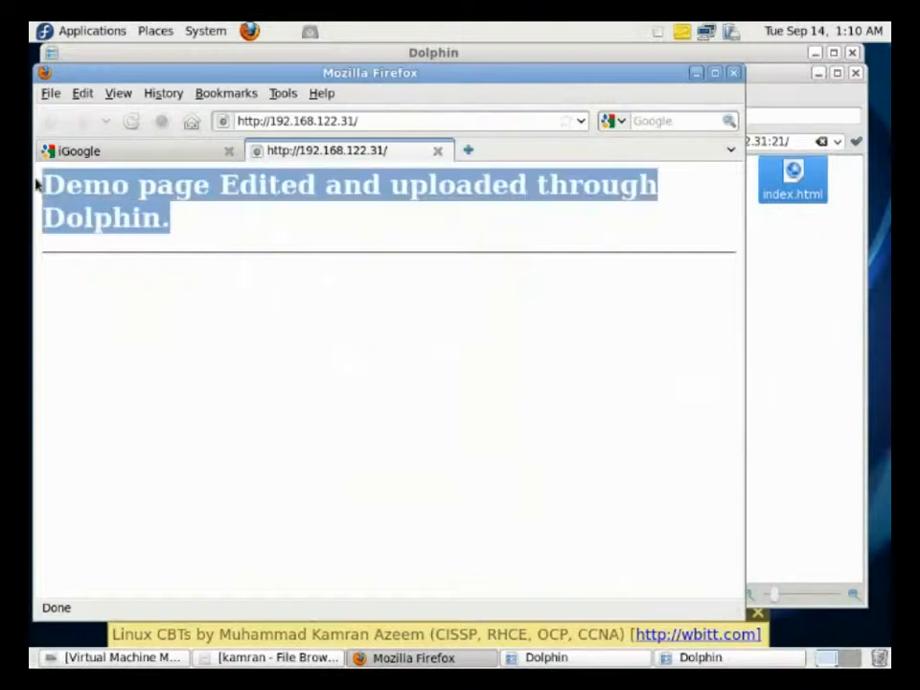
click(696, 73)
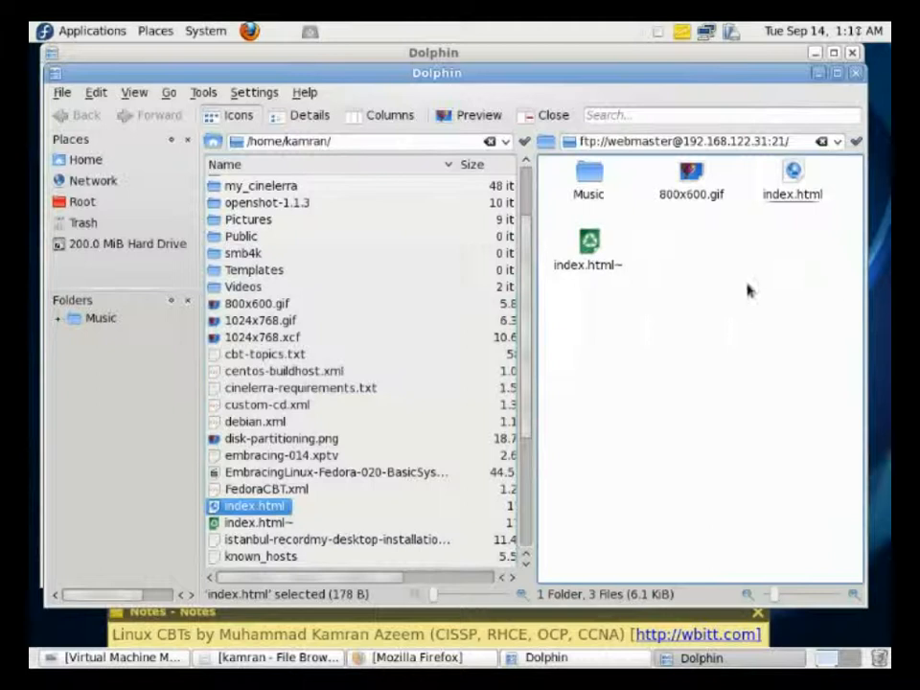
- Close the FTP server pane, show Network (remote:/) with the test server folder, and rearrange the Dolphin windows
click(547, 116)
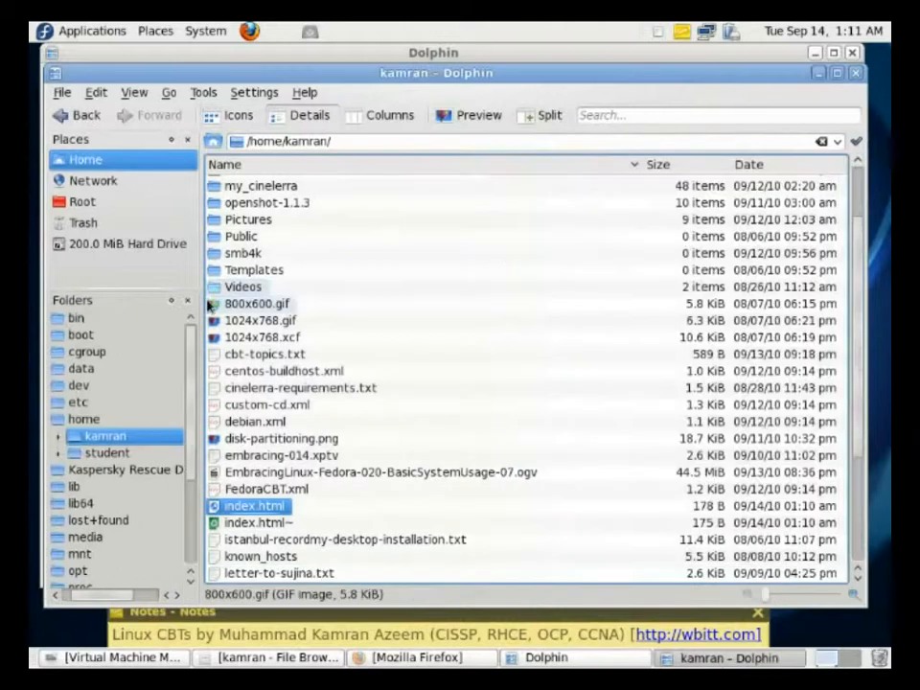
click(90, 181)
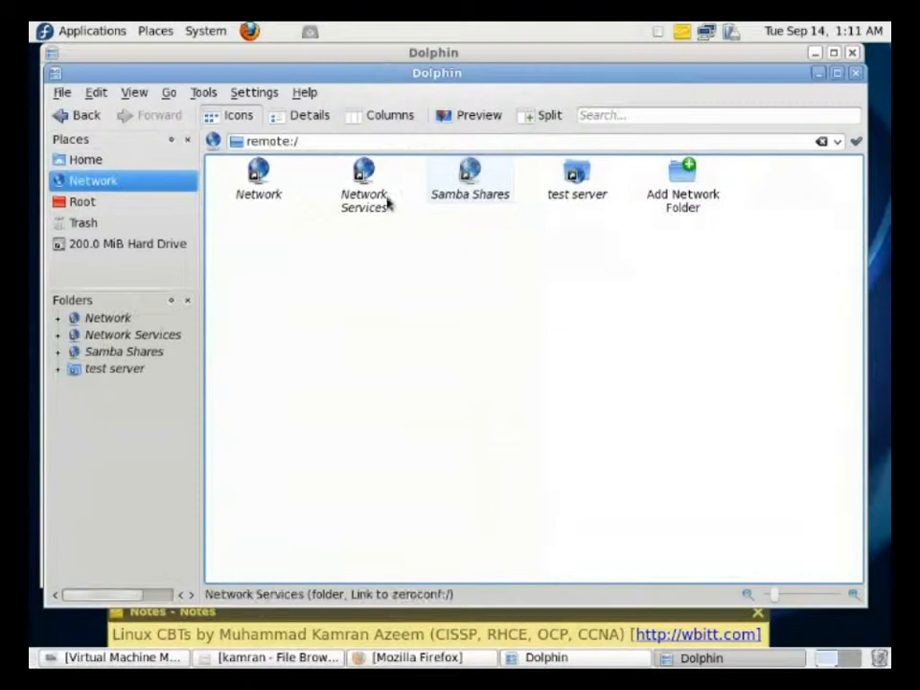
right_click(580, 178)
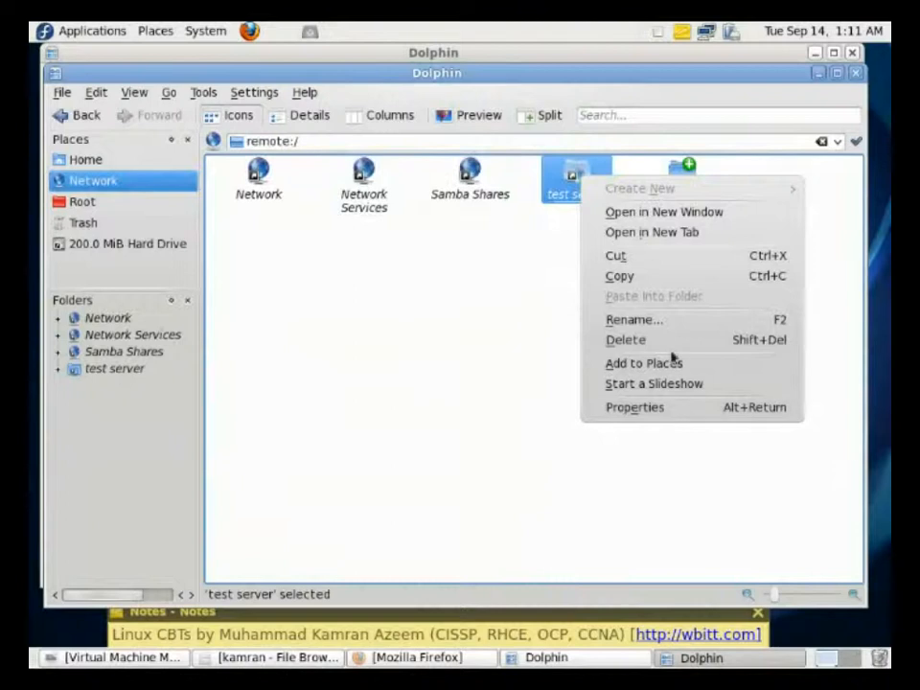
click(639, 66)
drag(653, 75, 701, 50)
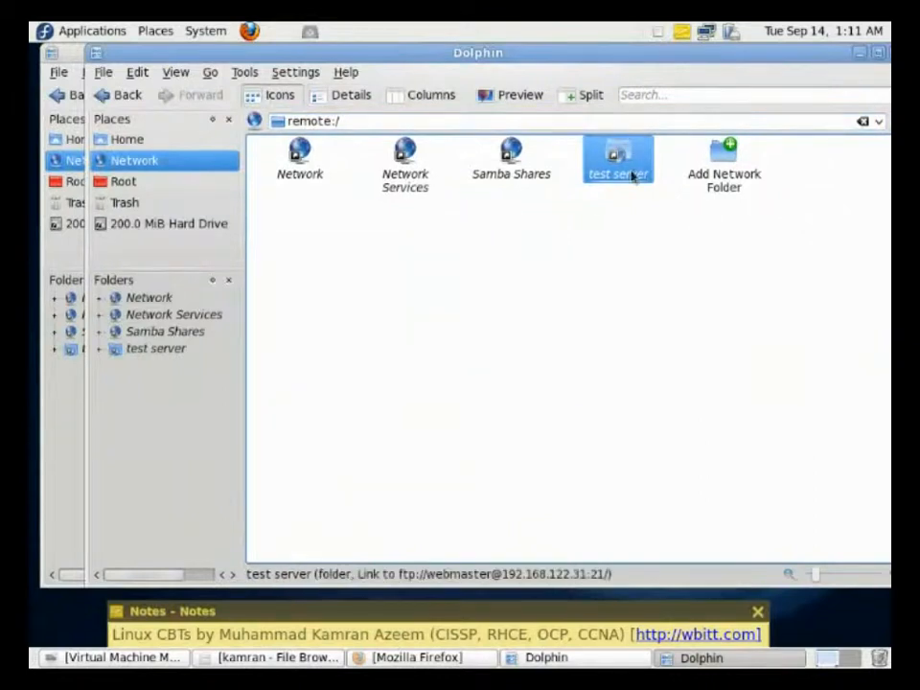
drag(607, 57, 556, 65)
- Delete the test server network folder from remote:/ and confirm the deletion
right_click(574, 187)
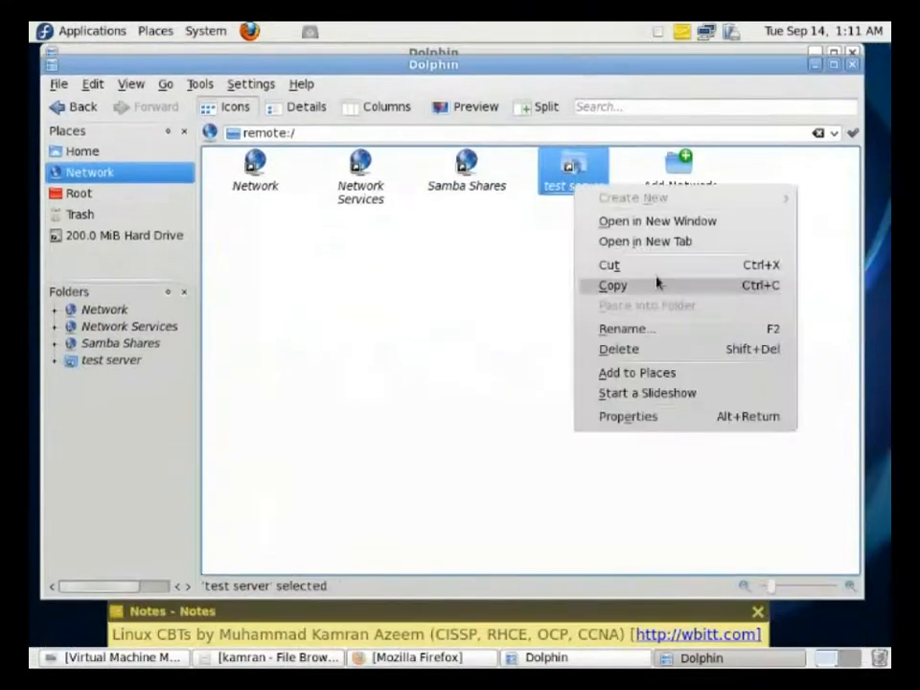
click(672, 352)
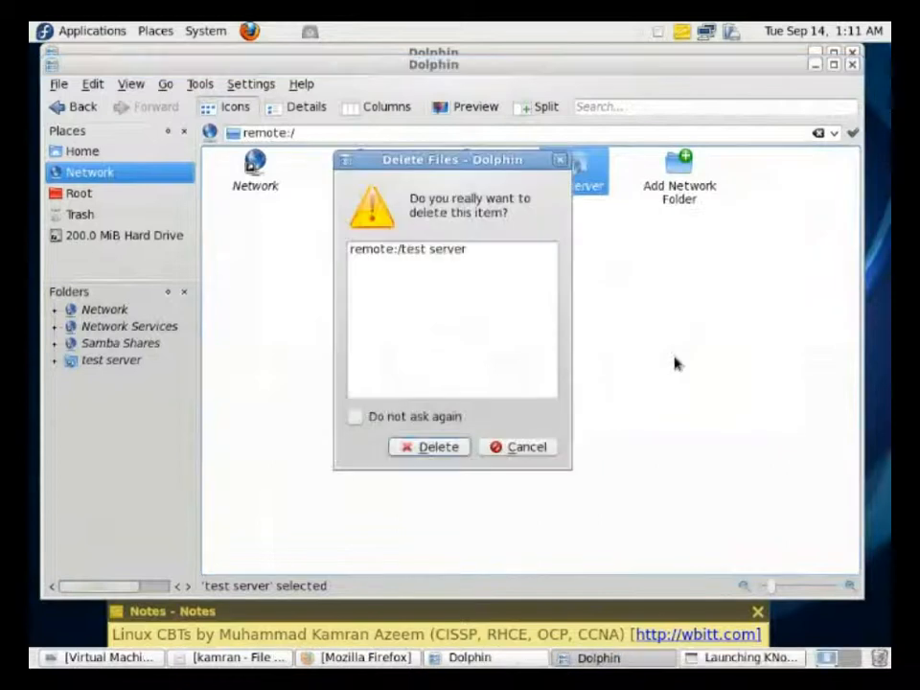
click(465, 448)
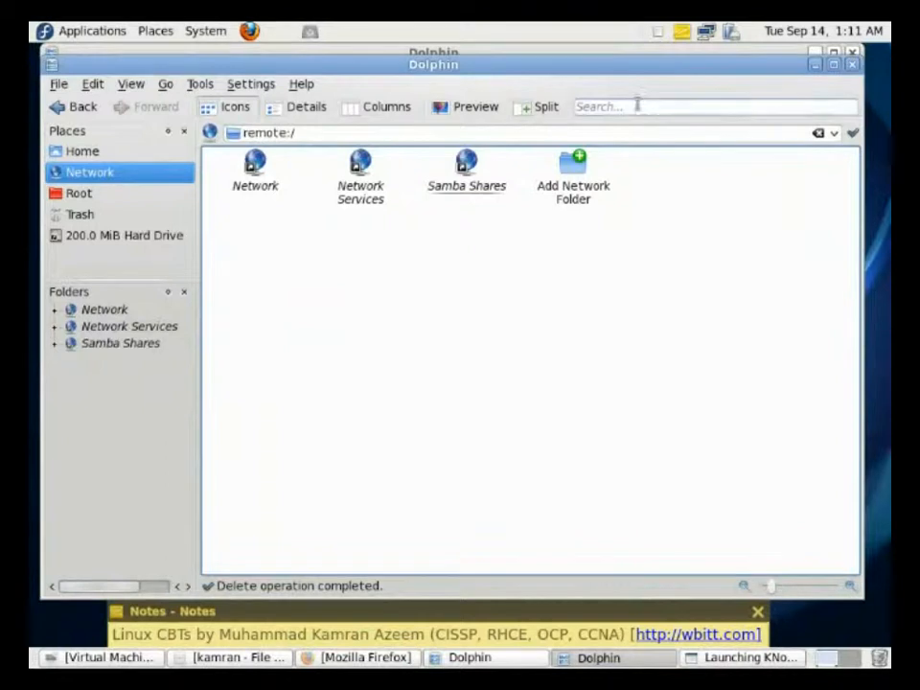
- Close the duplicate Dolphin window and return to the home folder
click(85, 151)
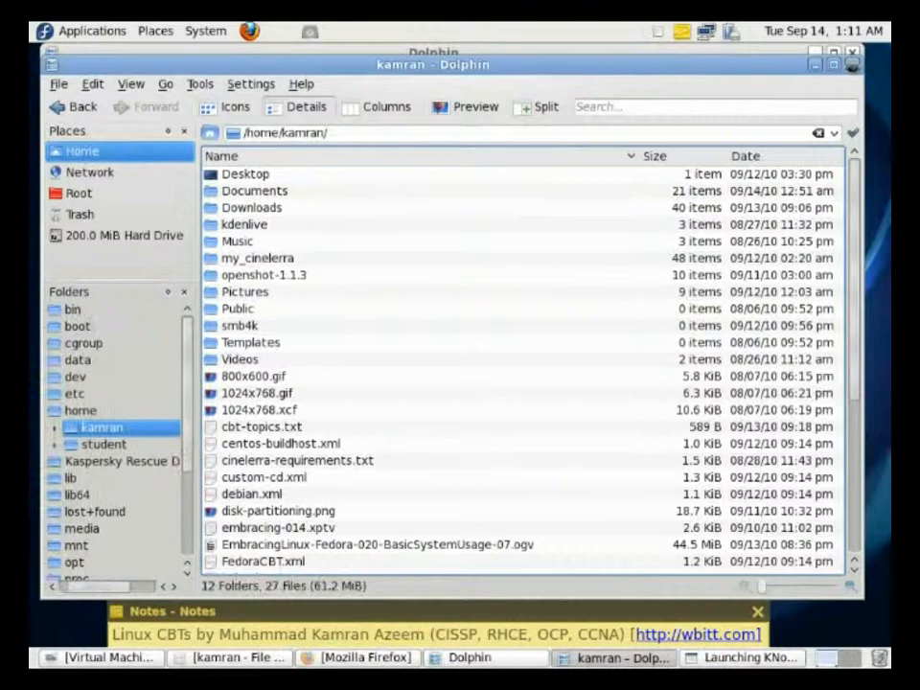
click(853, 64)
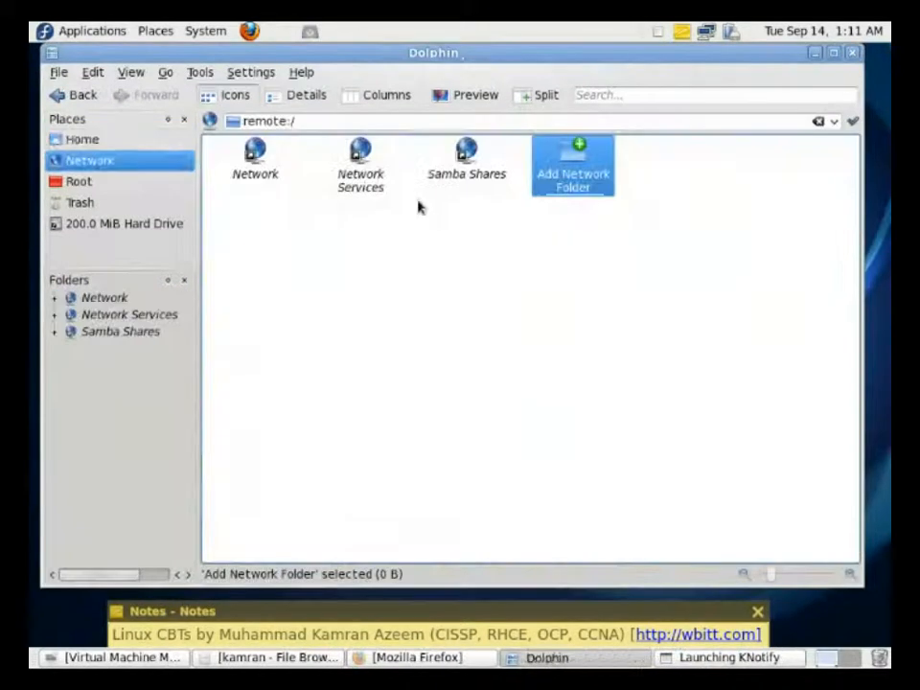
click(95, 144)
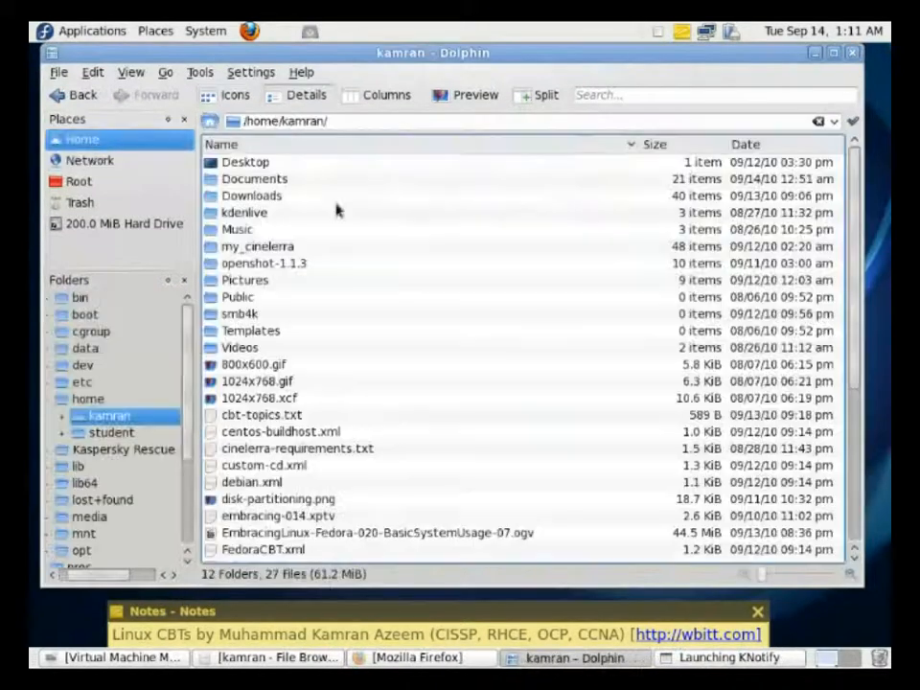
- Close the Dolphin window to leave only the bare desktop
click(851, 54)
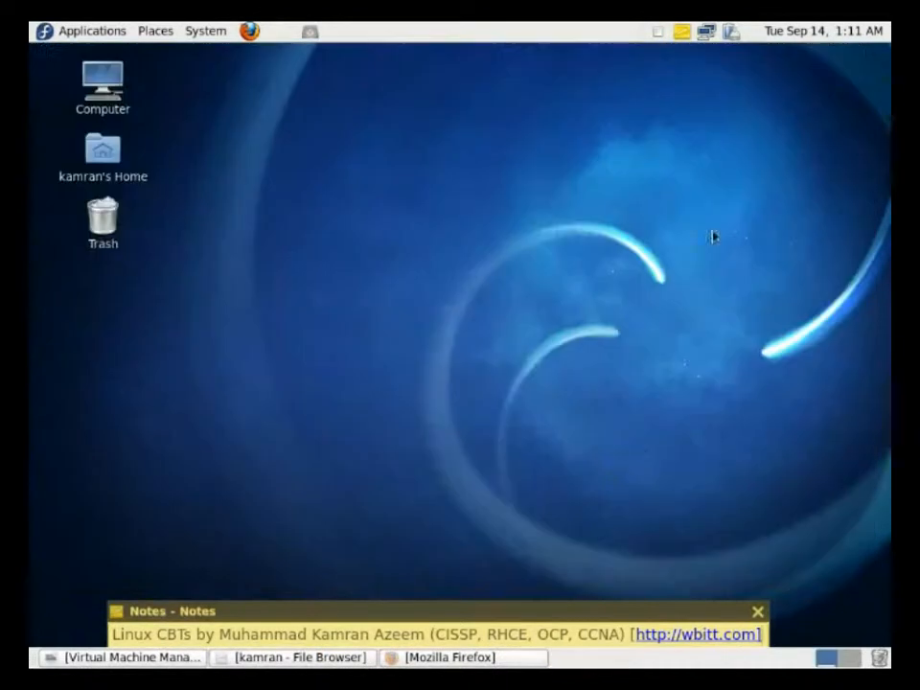